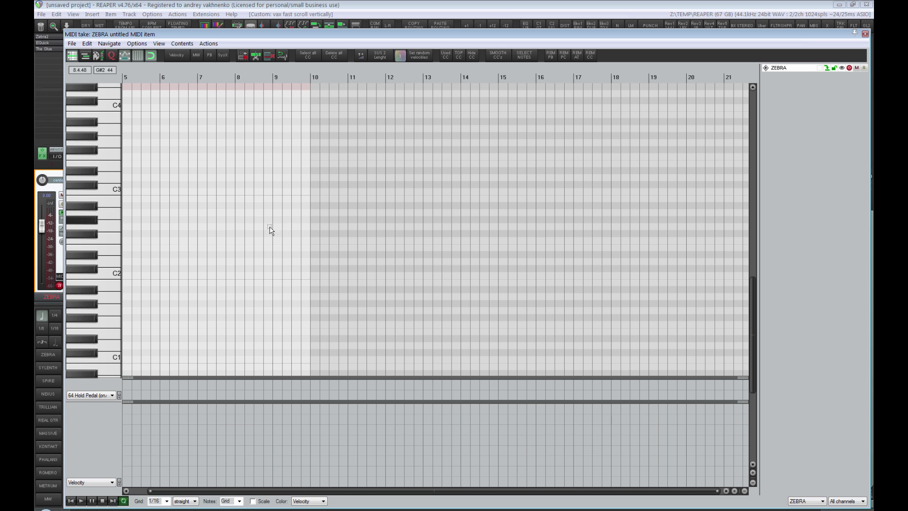
# Insert six scattered 1/16 notes in the MIDI item between bars 5 and 9, ranging from F#2 to F3
pyautogui.scroll(4, 294, 239)
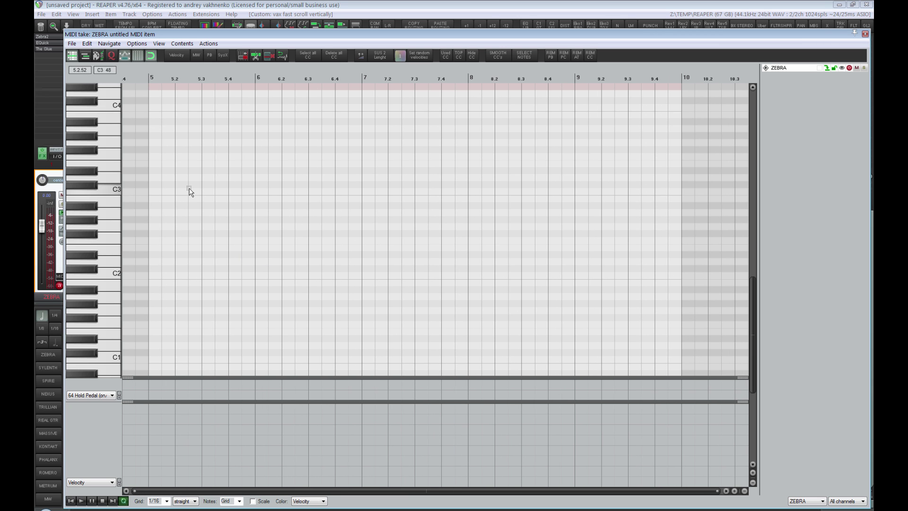
pyautogui.click(158, 191)
pyautogui.click(232, 191)
pyautogui.click(252, 220)
pyautogui.click(391, 170)
pyautogui.click(479, 233)
pyautogui.click(565, 156)
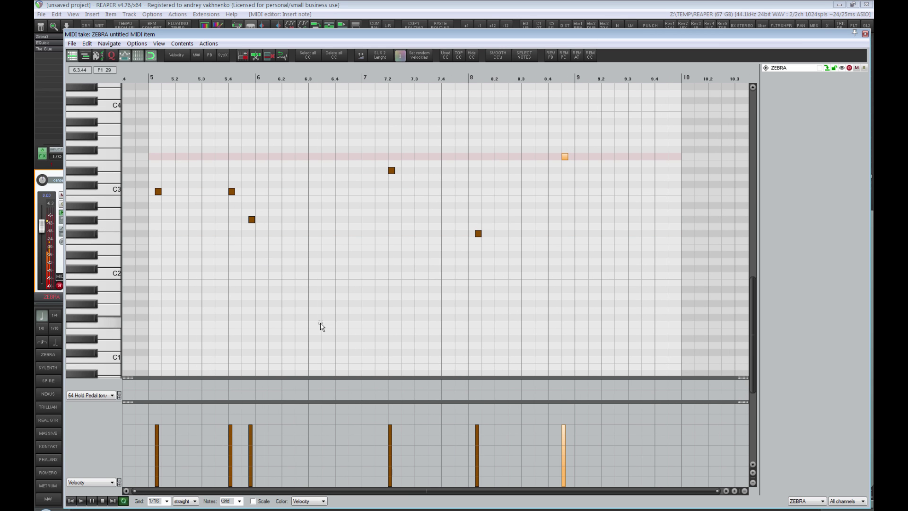
# Change the MIDI editor's grid type to swing with a strength of 54%
pyautogui.click(183, 501)
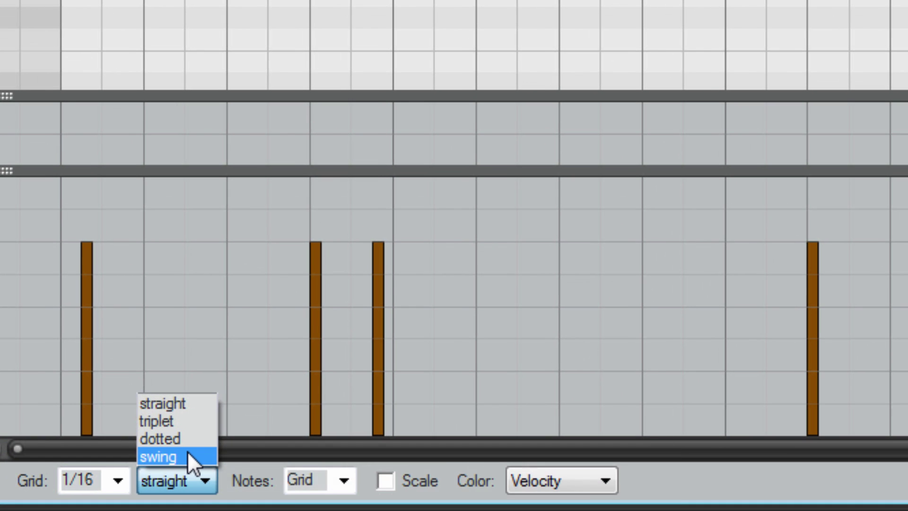
pyautogui.click(187, 453)
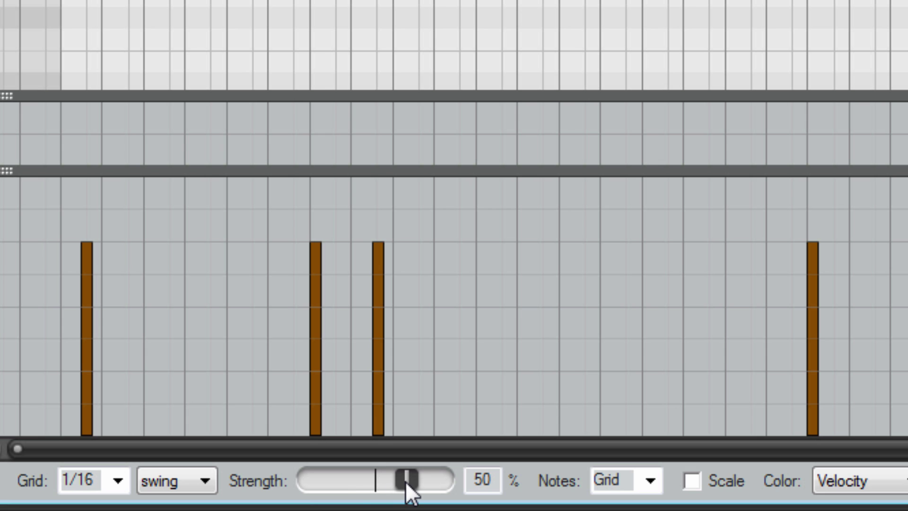
pyautogui.moveTo(406, 483)
pyautogui.mouseDown()
pyautogui.moveTo(401, 488)
pyautogui.moveTo(413, 492)
pyautogui.moveTo(449, 487)
pyautogui.moveTo(413, 497)
pyautogui.mouseUp()
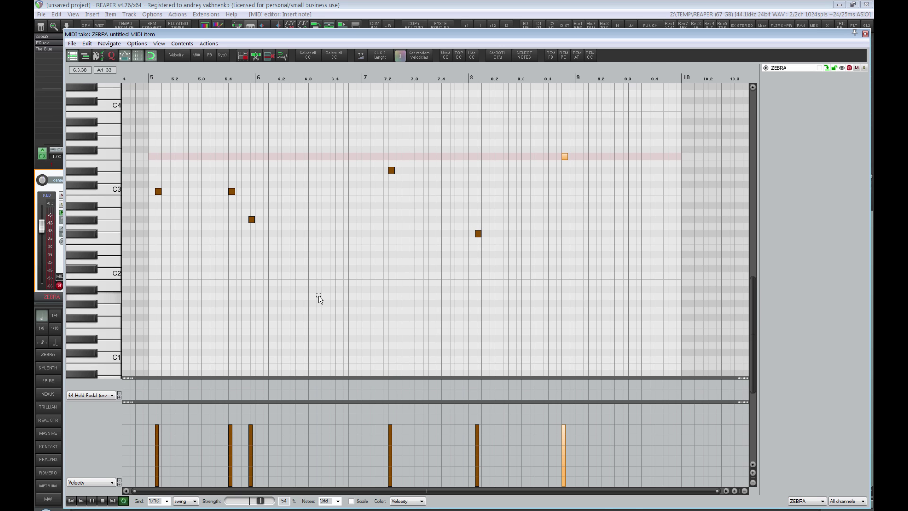
# Close the MIDI editor and the Zebra2 plugin window, and deselect the MIDI item in the arrangement
pyautogui.press('Escape')
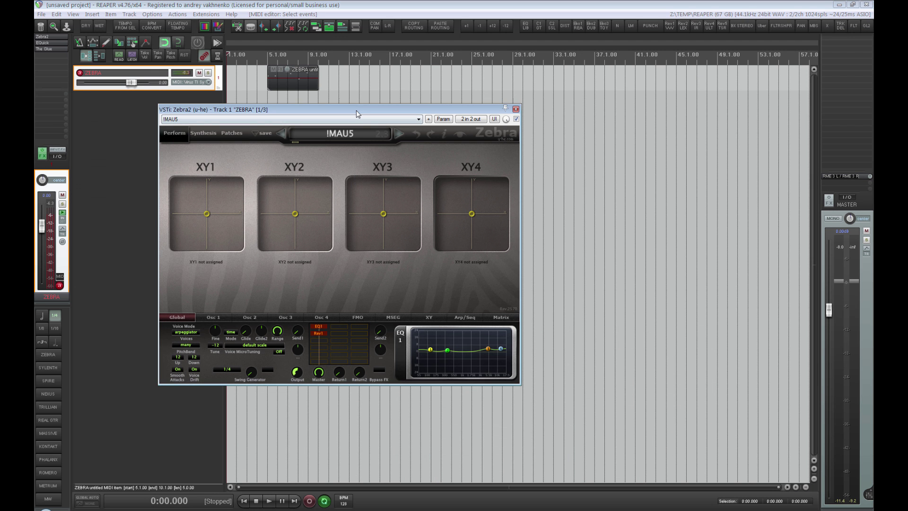
pyautogui.press('Escape')
pyautogui.scroll(6, 425, 156)
pyautogui.scroll(-3, 458, 192)
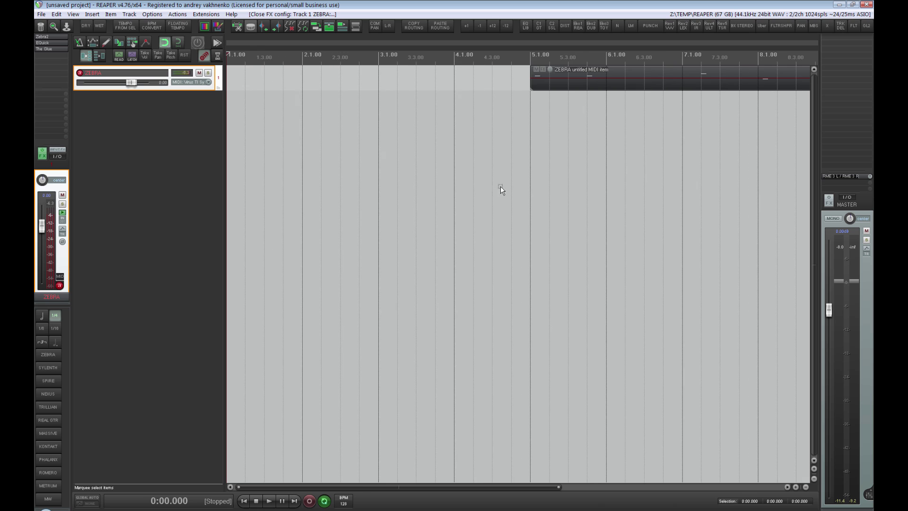
pyautogui.hscroll(1, 480, 192)
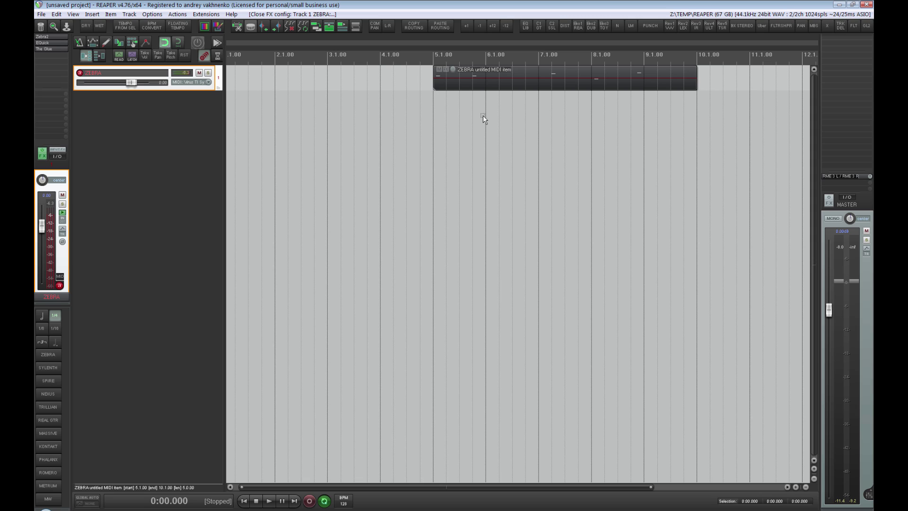
pyautogui.click(509, 138)
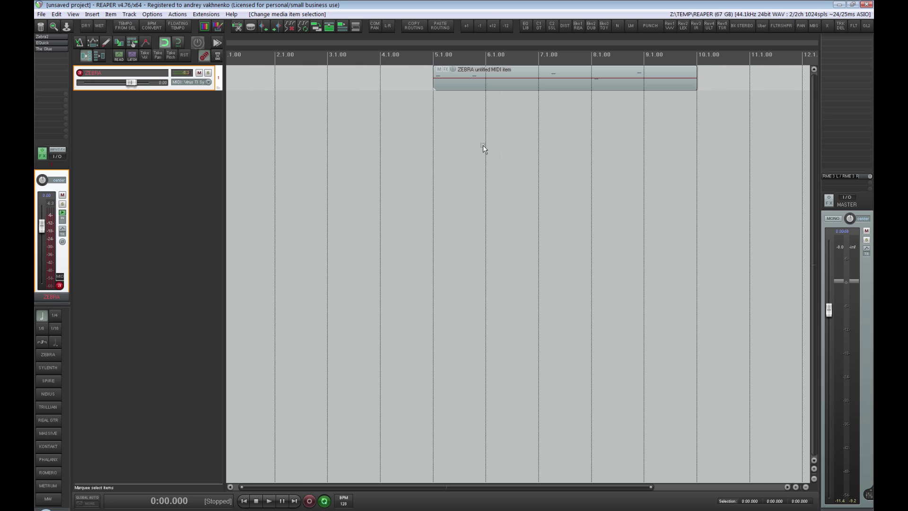
# Insert MUB1 Loop 003.wav on a new track from the MUB1 Loops 128 bpm folder in the Media Explorer
pyautogui.hotkey('ctrl', 'alt', 'x')
pyautogui.click(259, 322)
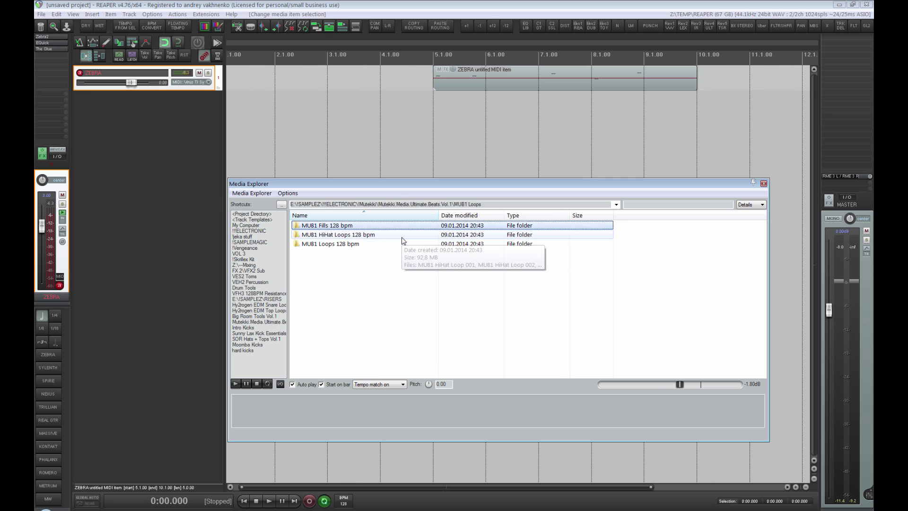
pyautogui.doubleClick(402, 243)
pyautogui.click(355, 243)
pyautogui.doubleClick(355, 243)
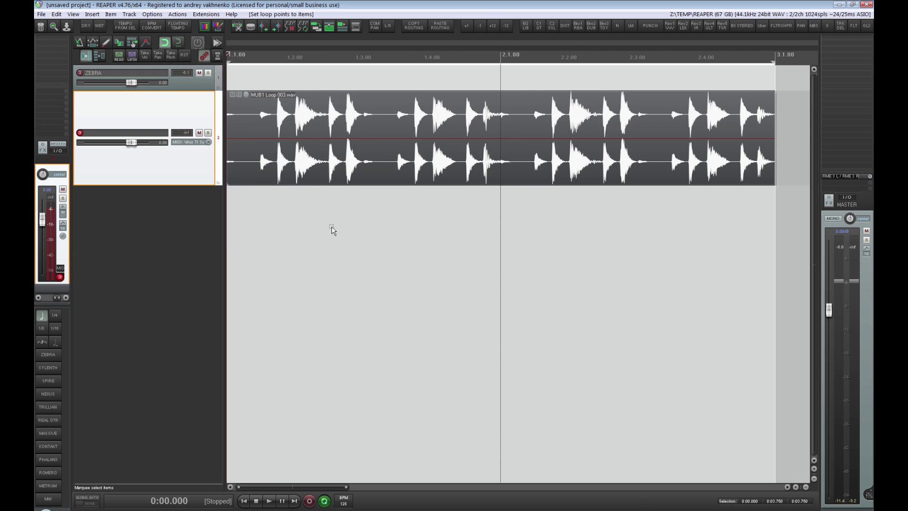
# Configure dynamic splitting for the drum loop with unreduced splits, 62 ms minimum slice length, 62.3% transient sensitivity and -21.0 dB threshold
pyautogui.click(336, 153)
pyautogui.press('d')
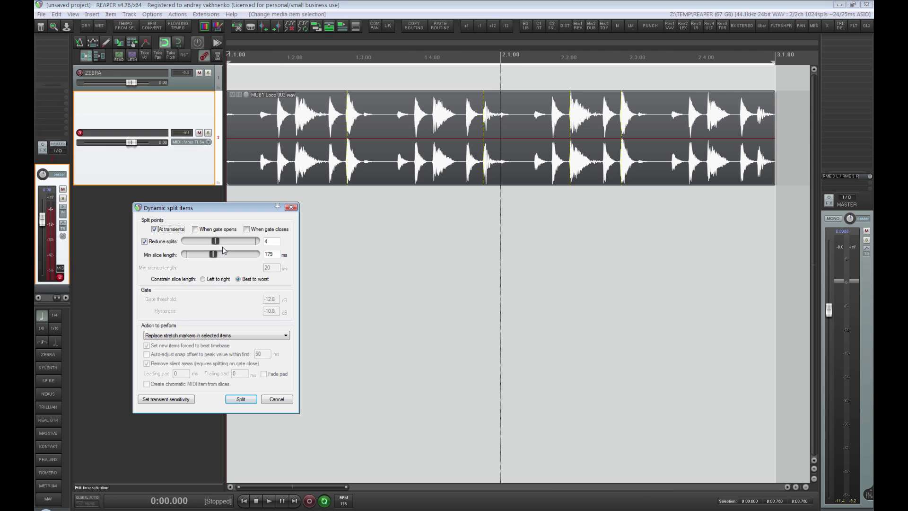
pyautogui.click(166, 399)
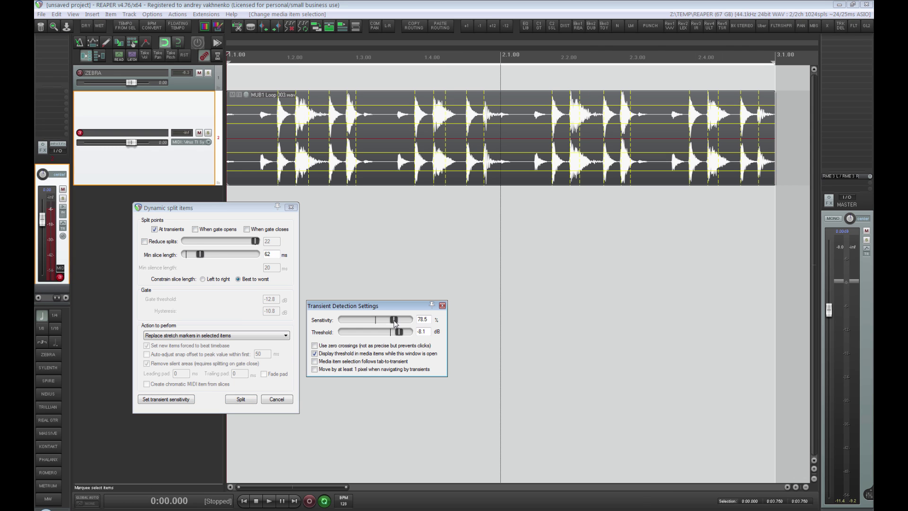
pyautogui.moveTo(397, 320); pyautogui.dragTo(387, 333)
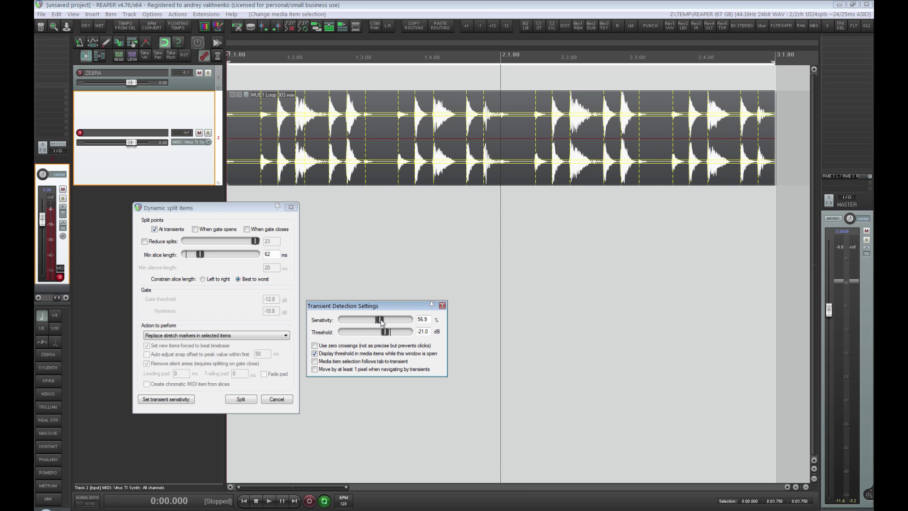
pyautogui.moveTo(382, 321); pyautogui.dragTo(385, 322)
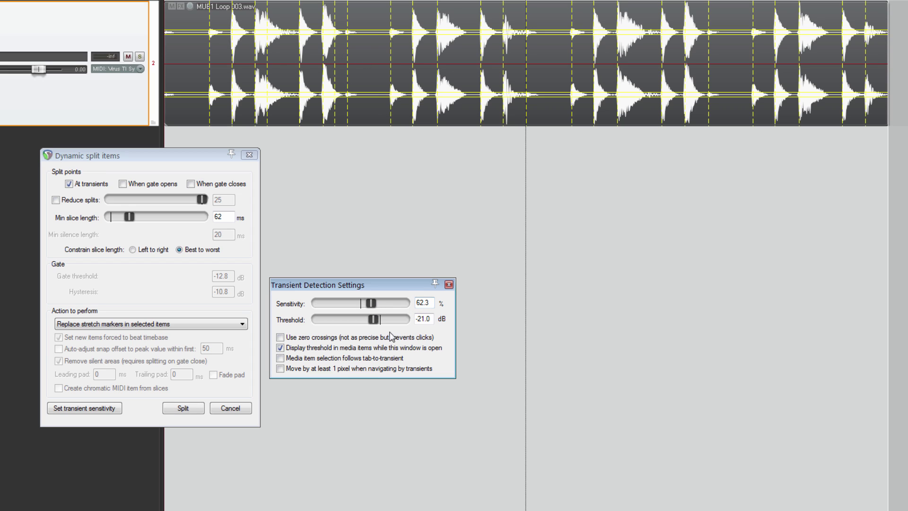
# Split the loop at its transients with the action Split selected items, close the transient detection settings and deselect the slices
pyautogui.click(163, 324)
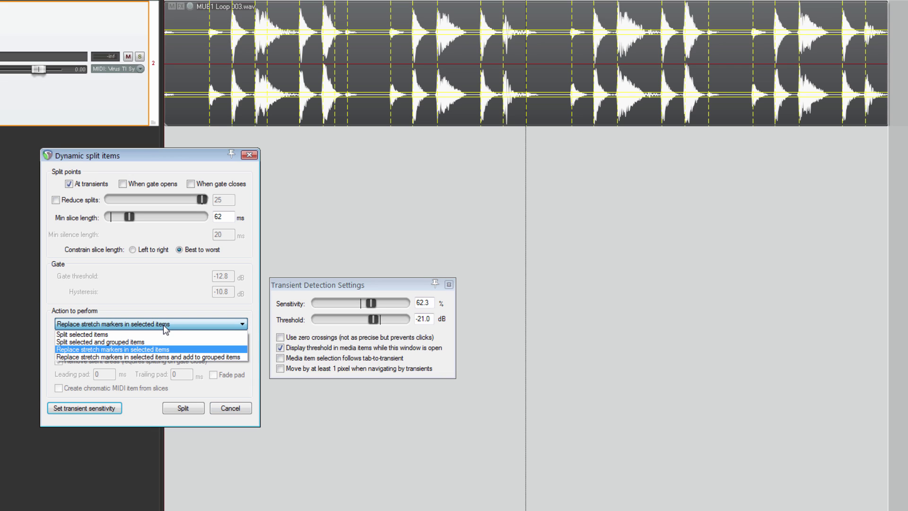
pyautogui.click(132, 336)
pyautogui.click(191, 408)
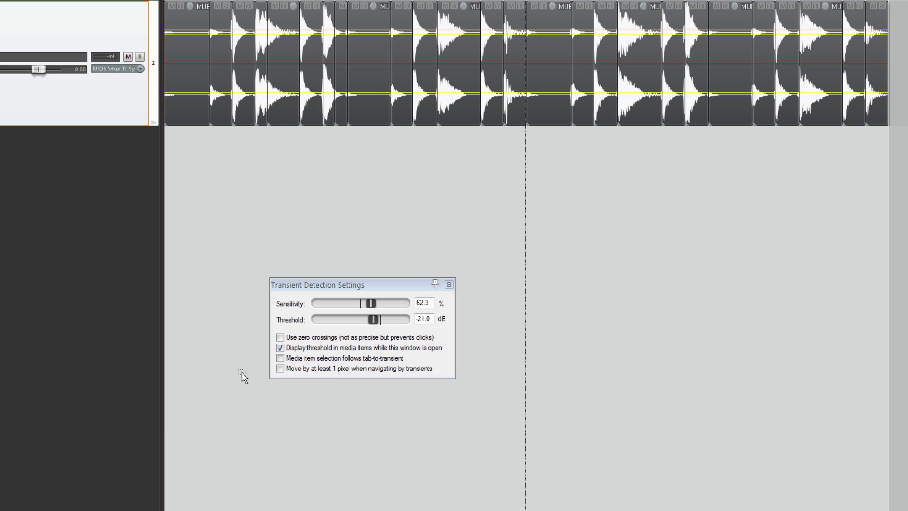
pyautogui.click(448, 284)
pyautogui.click(455, 217)
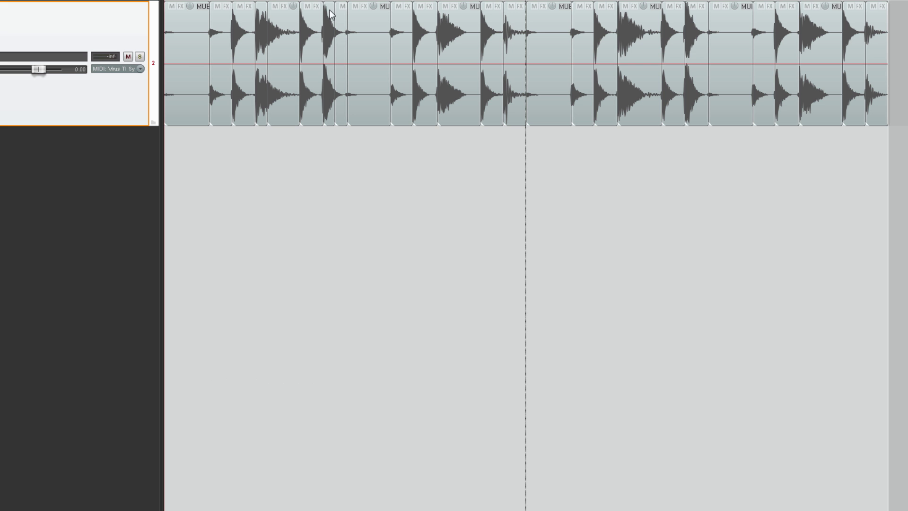
# Heal the extra splits in the hit at beat 1.2 and the hit just before beat 1.3
pyautogui.click(288, 13)
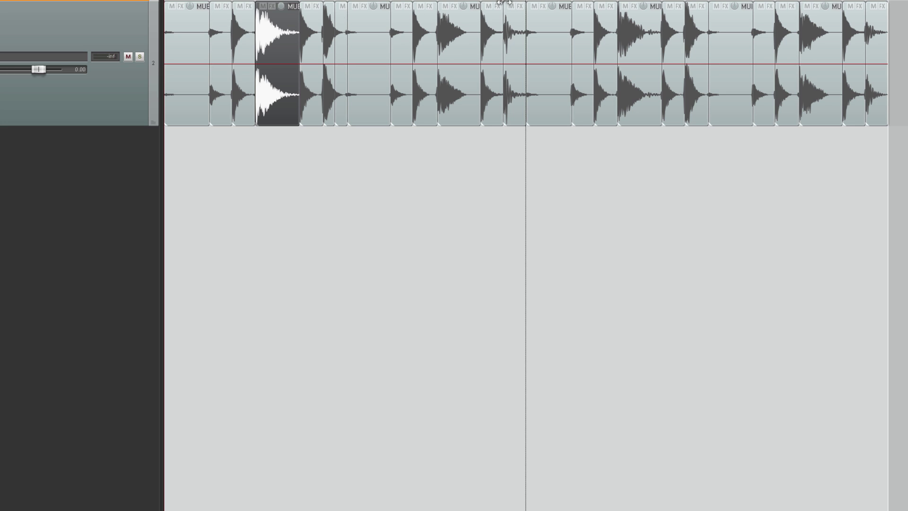
pyautogui.click(330, 20)
# Look up the action assigned to Shift+H in the actions list and close the list
pyautogui.hotkey('shift', '/')
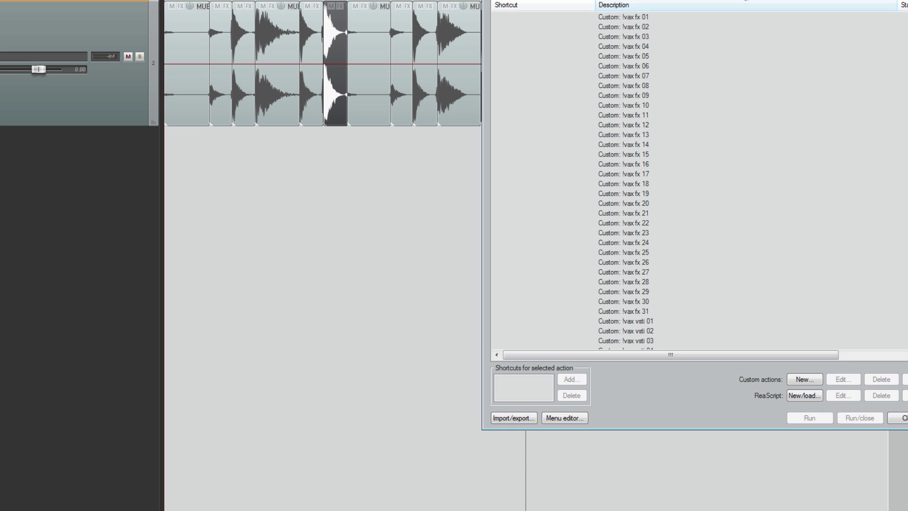
pyautogui.click(799, 1)
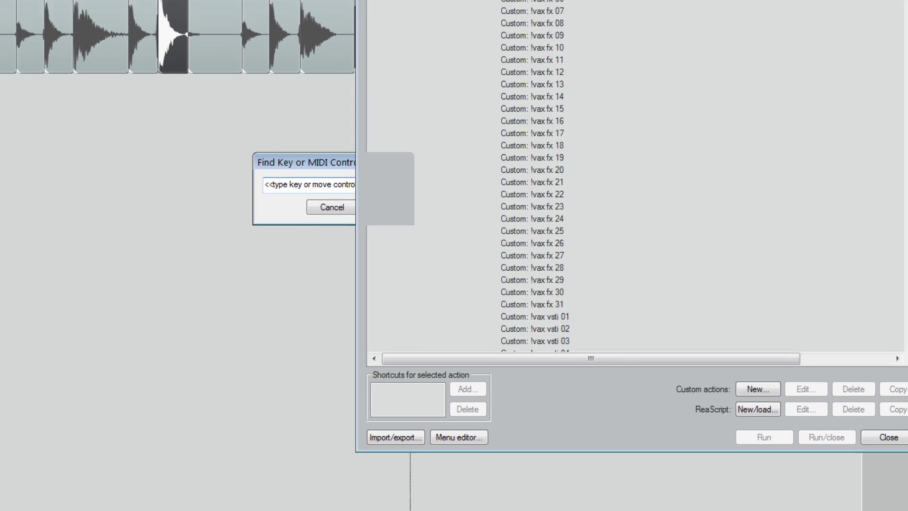
pyautogui.hotkey('shift', 'h')
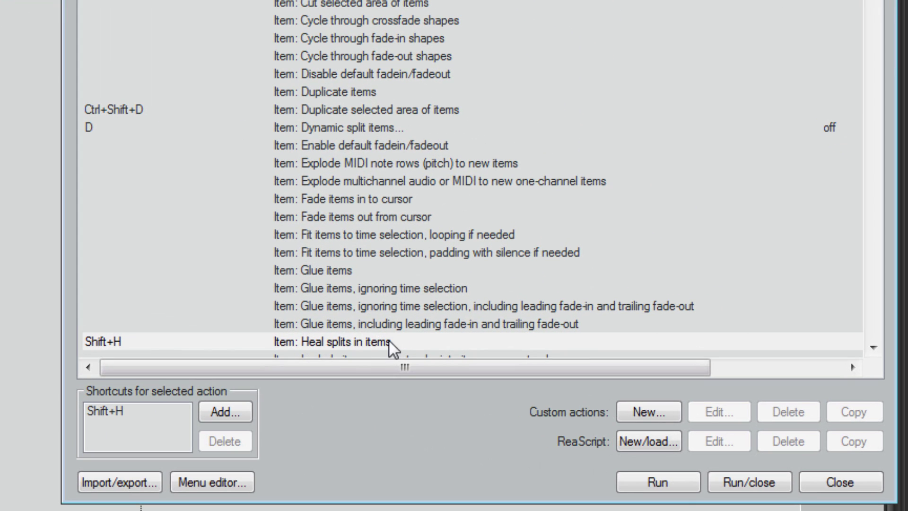
pyautogui.click(826, 480)
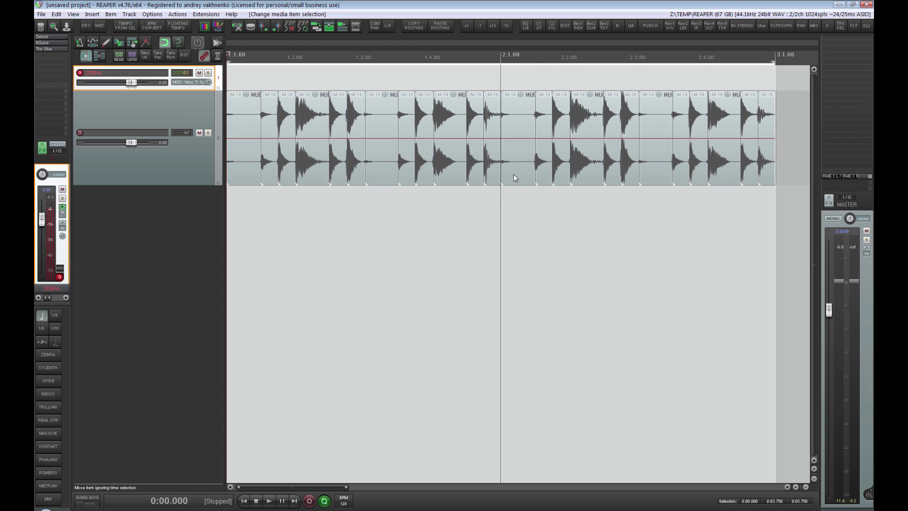
# Try to heal the split at the start of bar 2 by joining the slices on both sides
pyautogui.click(515, 178)
pyautogui.moveTo(516, 216)
pyautogui.mouseDown()
pyautogui.moveTo(491, 166)
pyautogui.moveTo(514, 198)
pyautogui.mouseUp()
pyautogui.hotkey('shift', 'h')
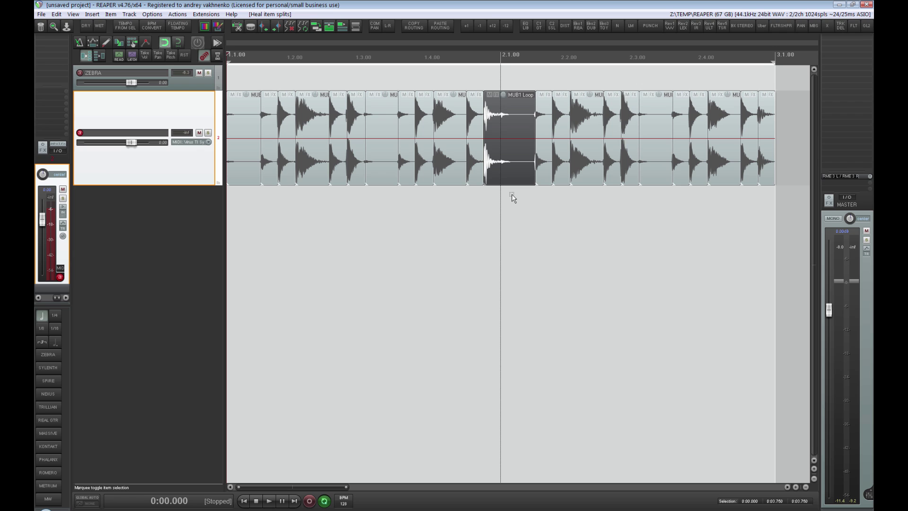
pyautogui.click(512, 203)
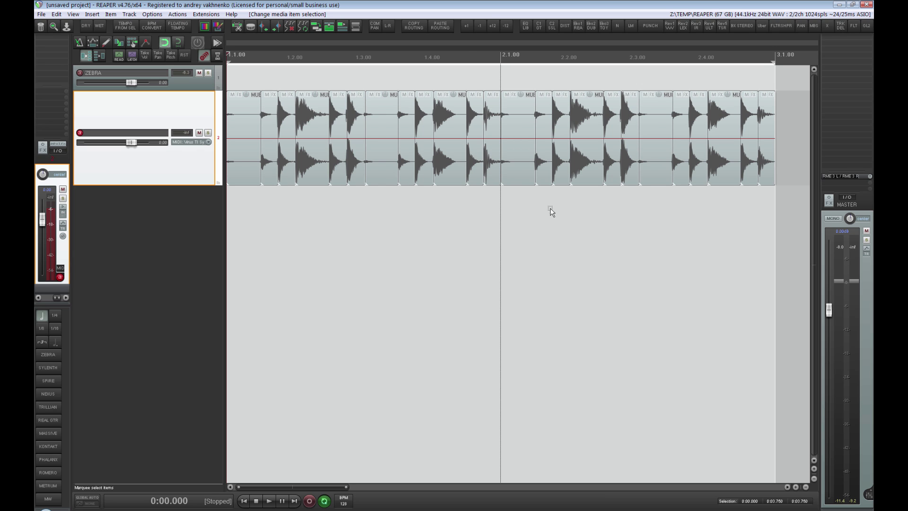
# Select all the loop slices, find the action assigned to Shift+Q in the actions list and run it to open the groove tool
pyautogui.scroll(-1, 537, 207)
pyautogui.moveTo(680, 199); pyautogui.dragTo(229, 142)
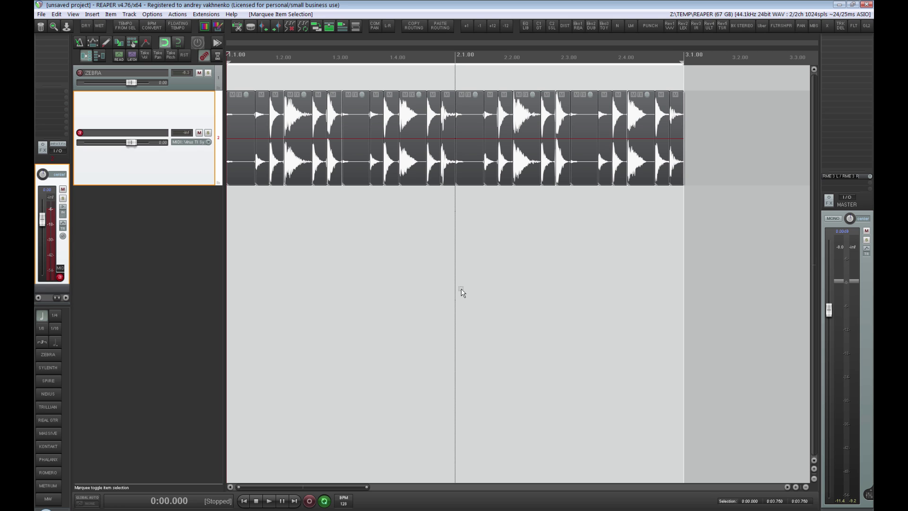
pyautogui.hotkey('shift', '/')
pyautogui.click(707, 81)
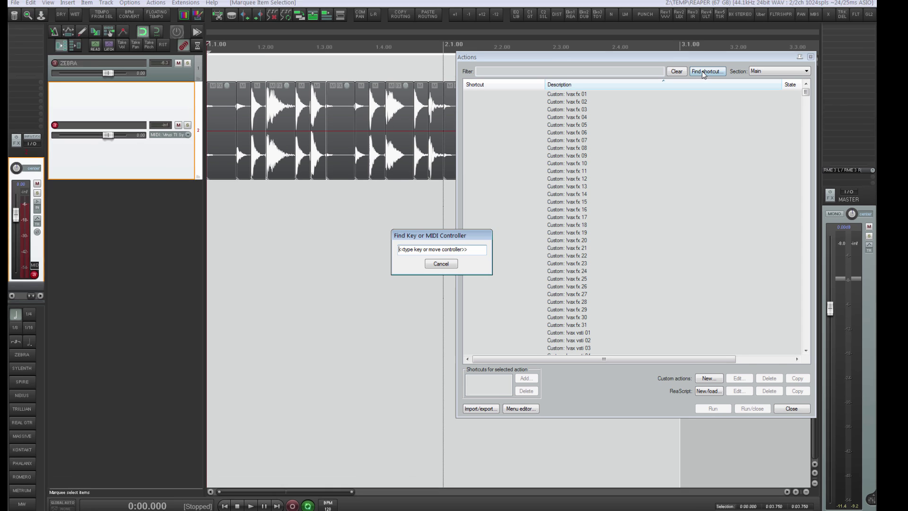
pyautogui.hotkey('shift', 'q')
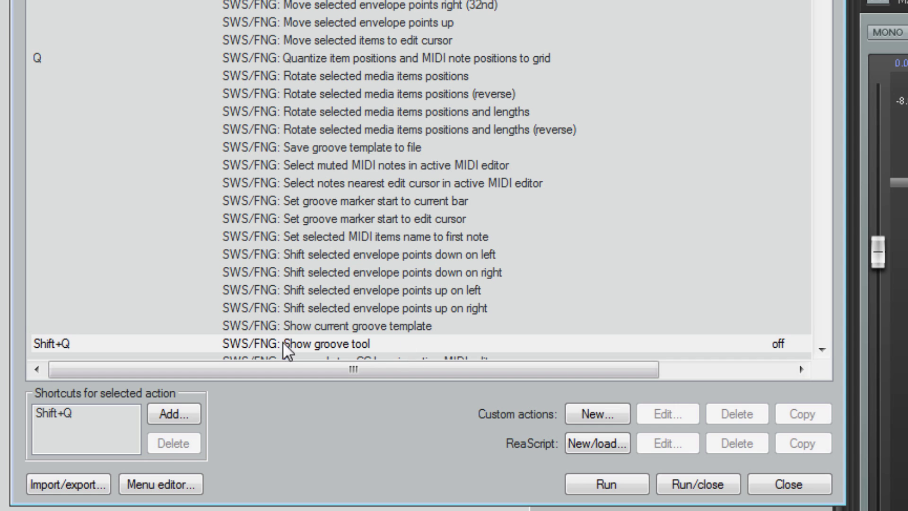
pyautogui.click(597, 483)
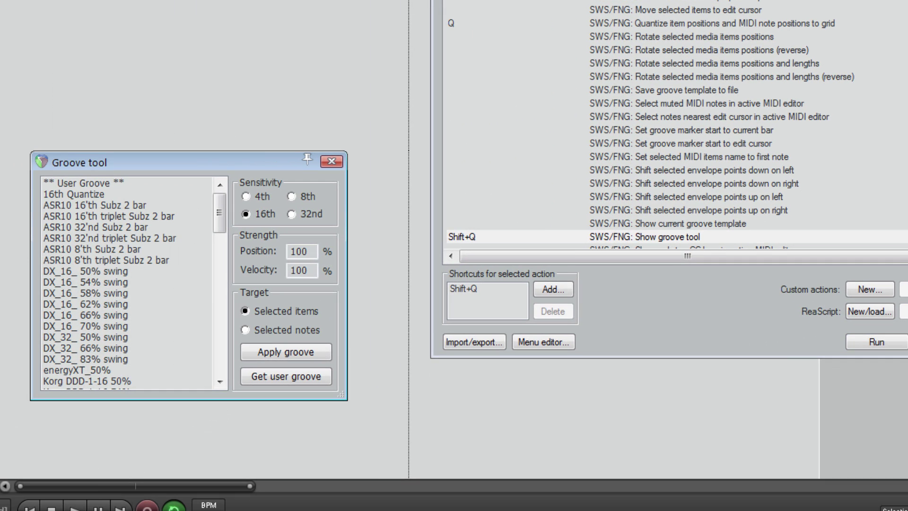
pyautogui.press('Escape')
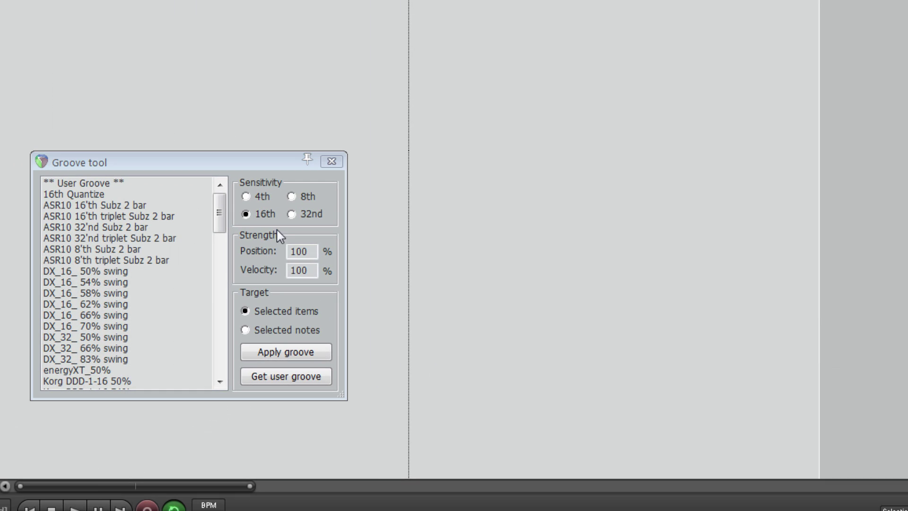
# Browse the groove templates and apply DX_16_ 66% swing to the selected loop slices
pyautogui.moveTo(247, 168); pyautogui.dragTo(294, 163)
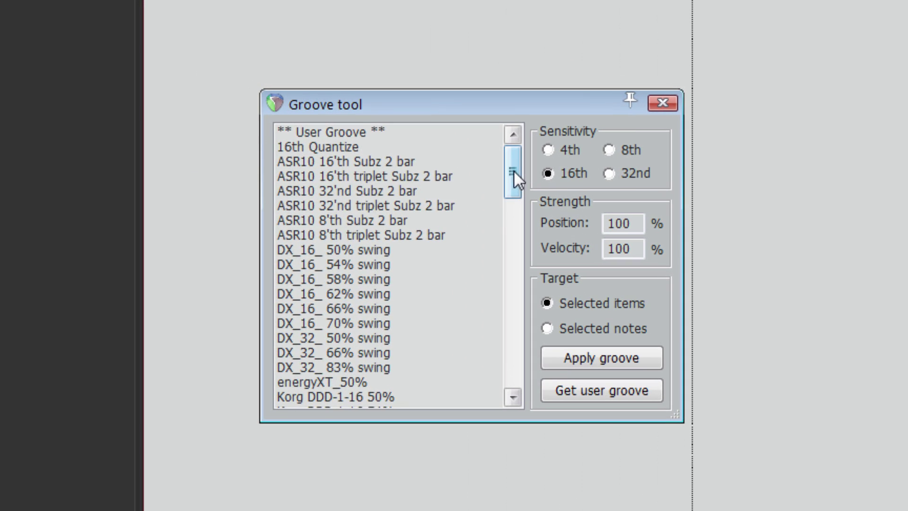
pyautogui.moveTo(515, 171); pyautogui.dragTo(542, 353)
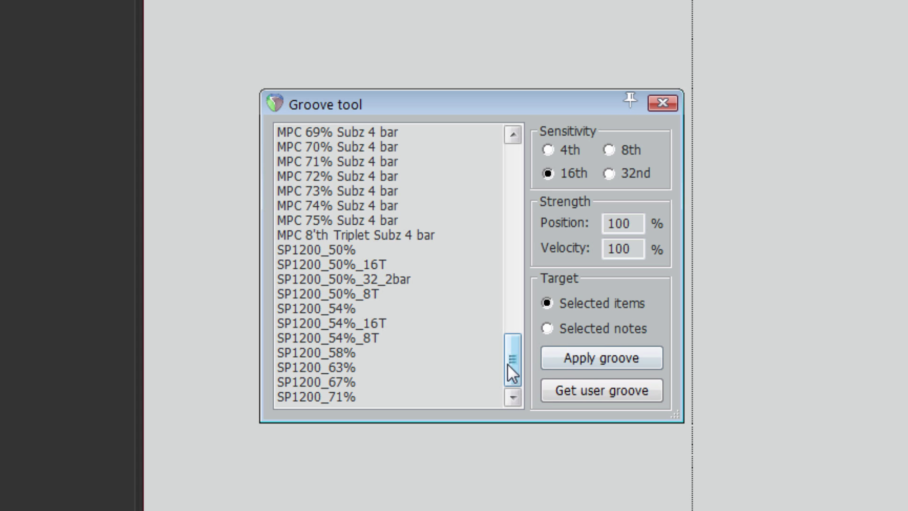
pyautogui.moveTo(507, 364); pyautogui.dragTo(501, 222)
pyautogui.scroll(-3, 393, 274)
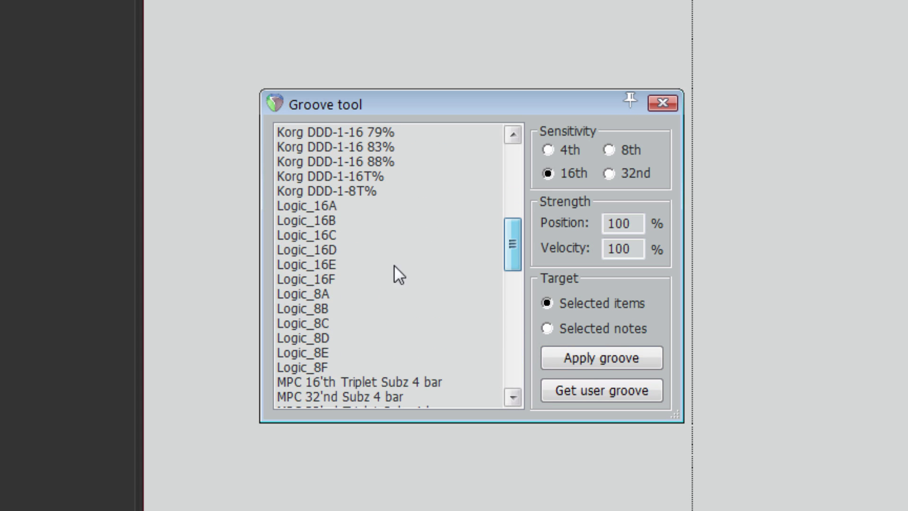
pyautogui.moveTo(516, 262); pyautogui.dragTo(505, 146)
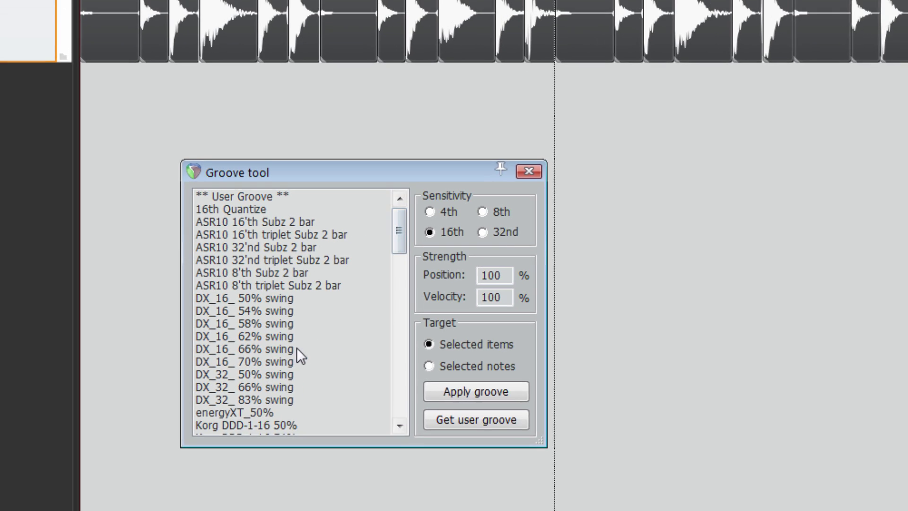
pyautogui.click(382, 309)
pyautogui.click(406, 410)
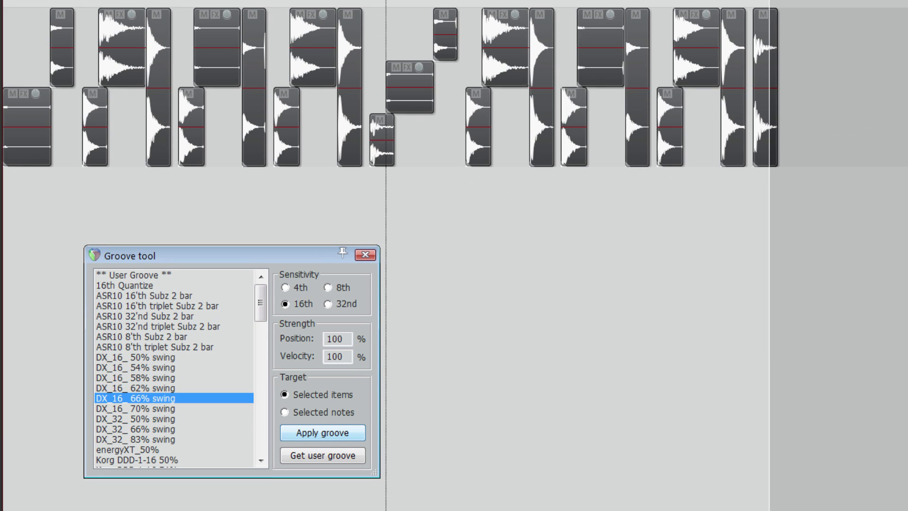
# Show the arrange grid, reapply the DX_16_ 66% swing groove to the slices and audition the loop
pyautogui.hotkey('alt', 'g')
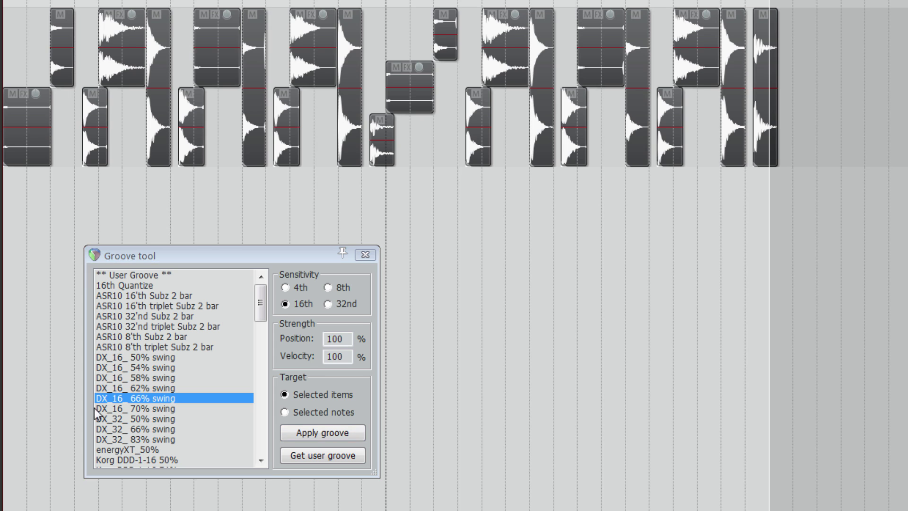
pyautogui.click(328, 434)
pyautogui.click(518, 410)
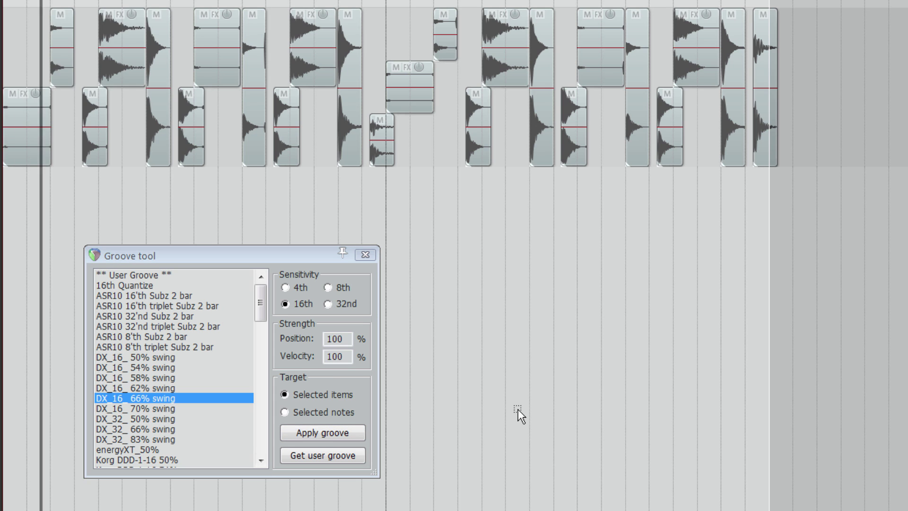
pyautogui.press('space')
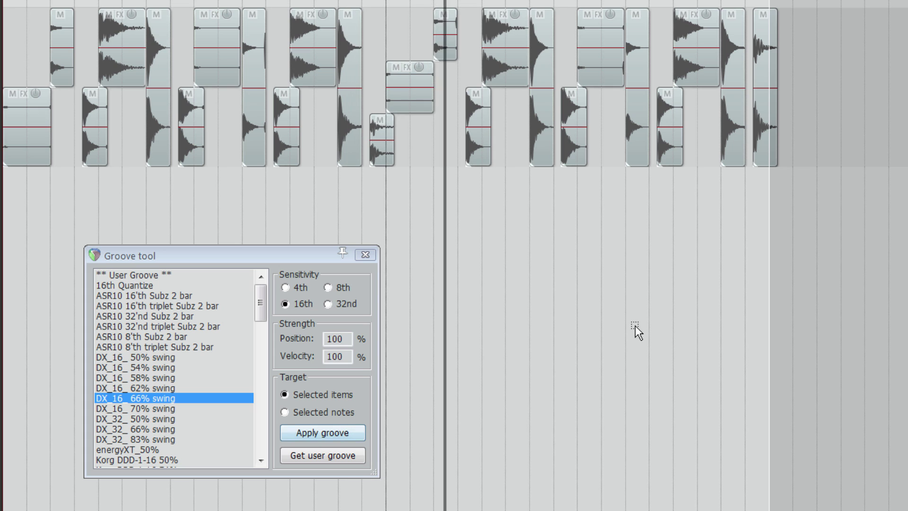
# Reselect all the loop slices and compare the DX_32_ 66% swing and DX_16_ 58% swing grooves on them
pyautogui.hotkey('ctrl', 'a')
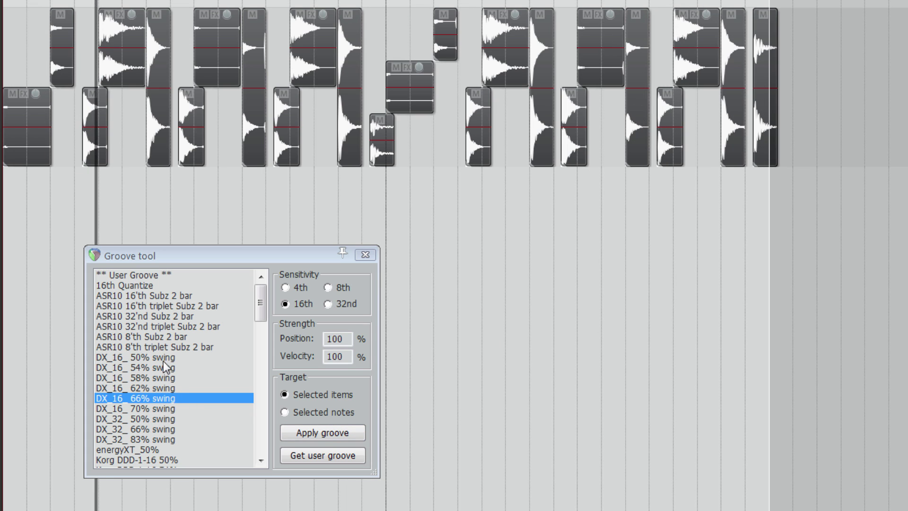
pyautogui.click(173, 428)
pyautogui.click(299, 433)
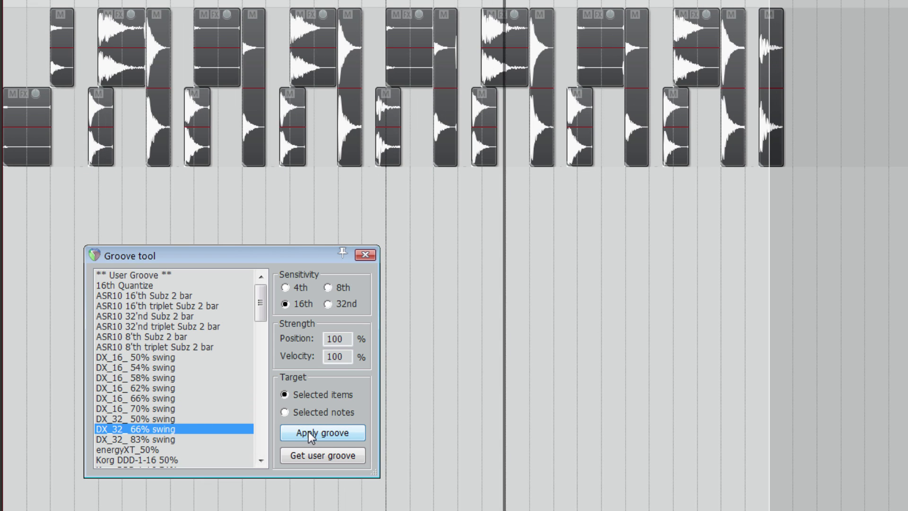
pyautogui.click(239, 378)
pyautogui.click(323, 432)
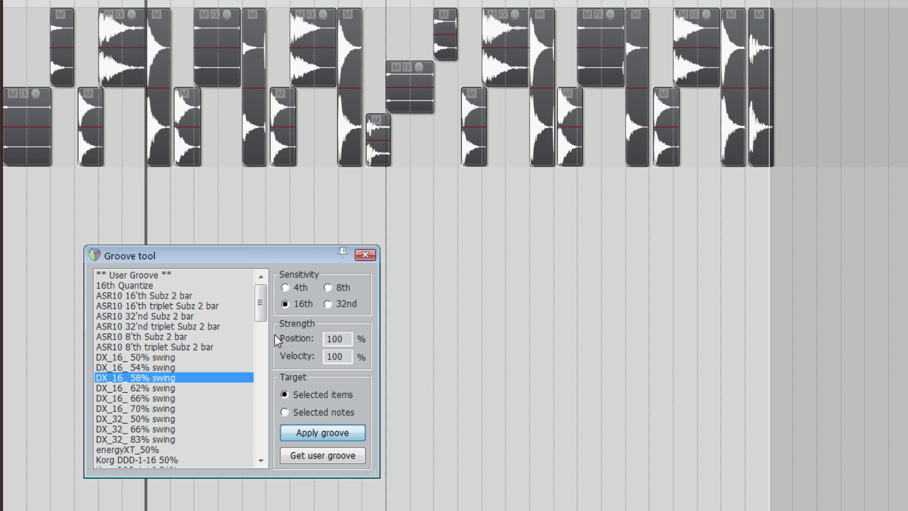
# Try the Korg DDD-1-16 67% groove on the selected loop slices
pyautogui.moveTo(259, 319); pyautogui.dragTo(258, 349)
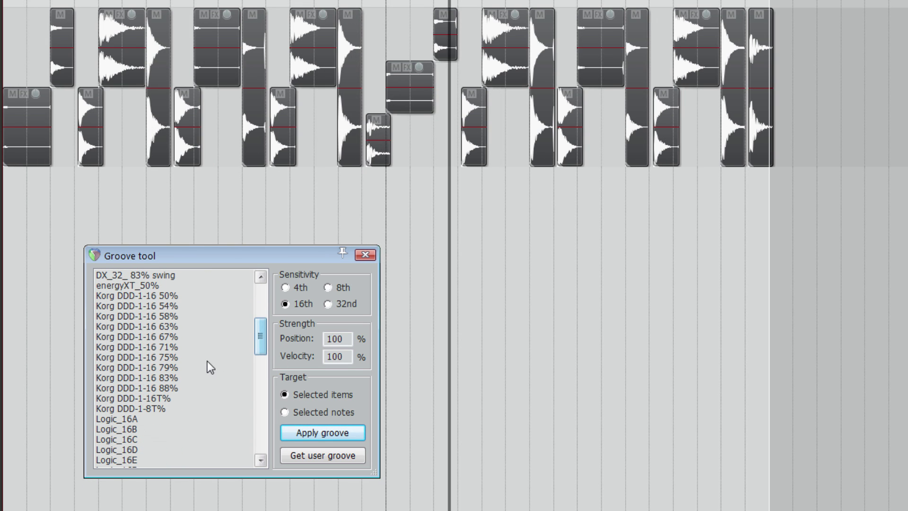
pyautogui.click(194, 337)
pyautogui.click(308, 432)
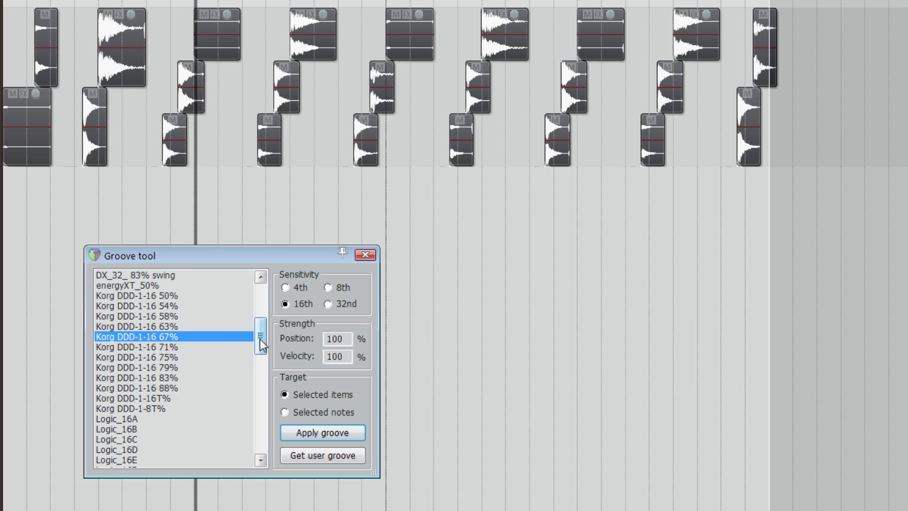
# Try the MPC 60% Subz 4 bar groove on the slices, undoing the last groove change and reapplying it
pyautogui.moveTo(260, 339); pyautogui.dragTo(262, 388)
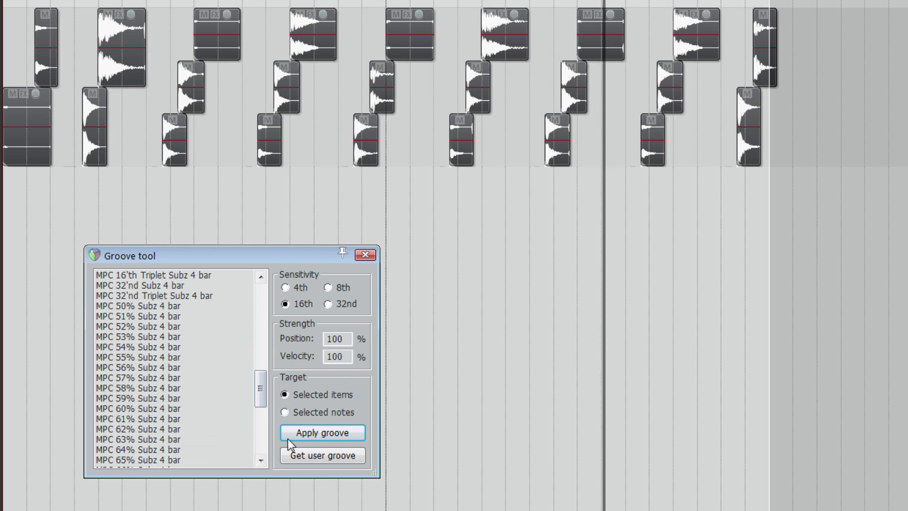
pyautogui.click(223, 409)
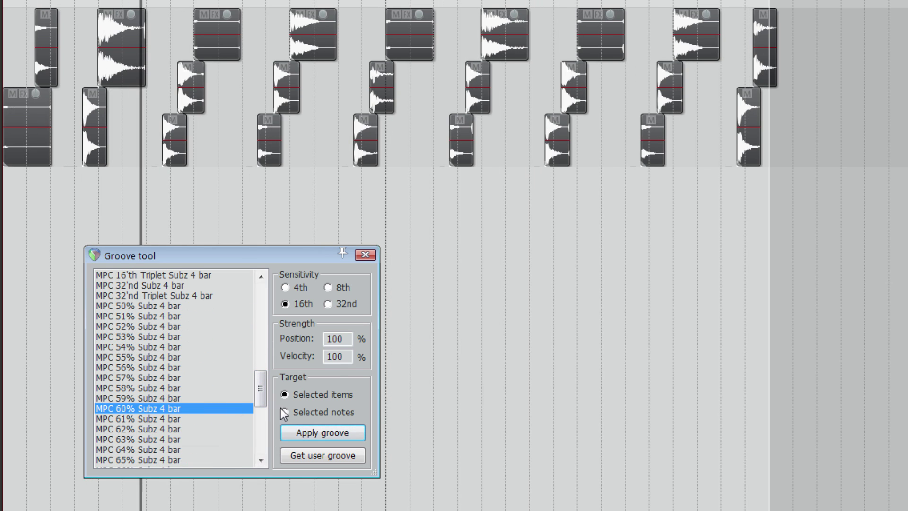
pyautogui.click(313, 432)
pyautogui.click(383, 385)
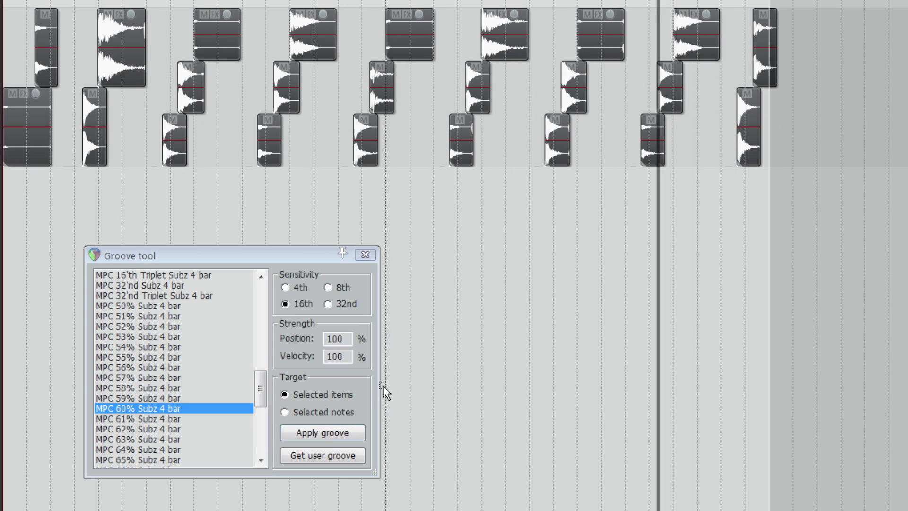
pyautogui.hotkey('ctrl', 'z')
pyautogui.click(319, 435)
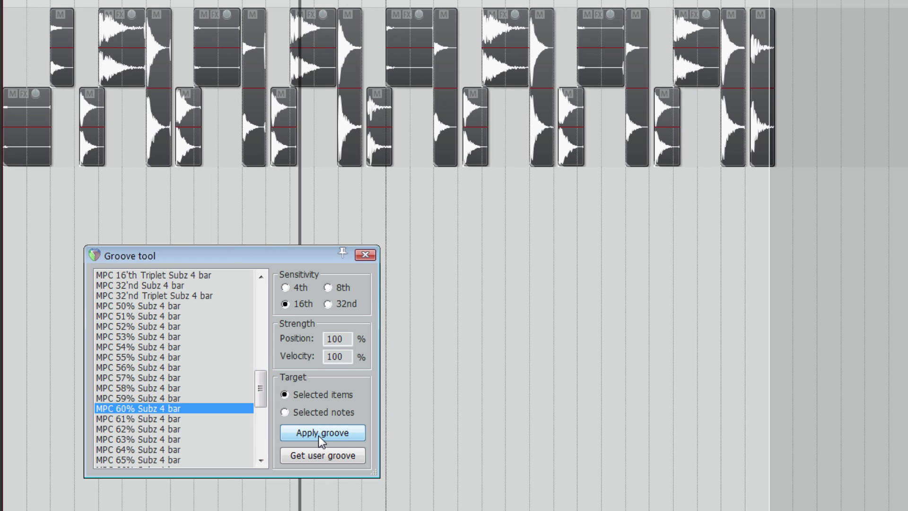
# Apply the MPC 69% Subz 4 bar groove to the selected slices and close the groove tool
pyautogui.moveTo(261, 396); pyautogui.dragTo(259, 416)
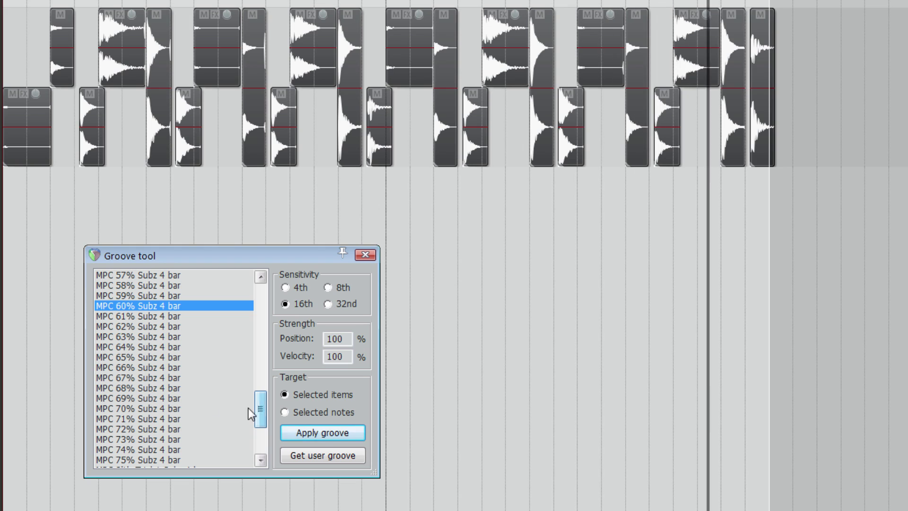
pyautogui.click(249, 398)
pyautogui.click(300, 433)
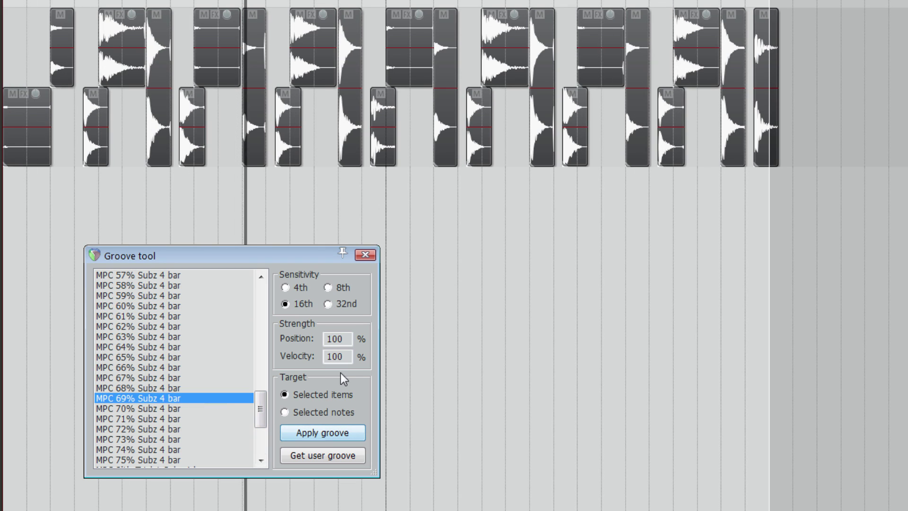
pyautogui.click(365, 255)
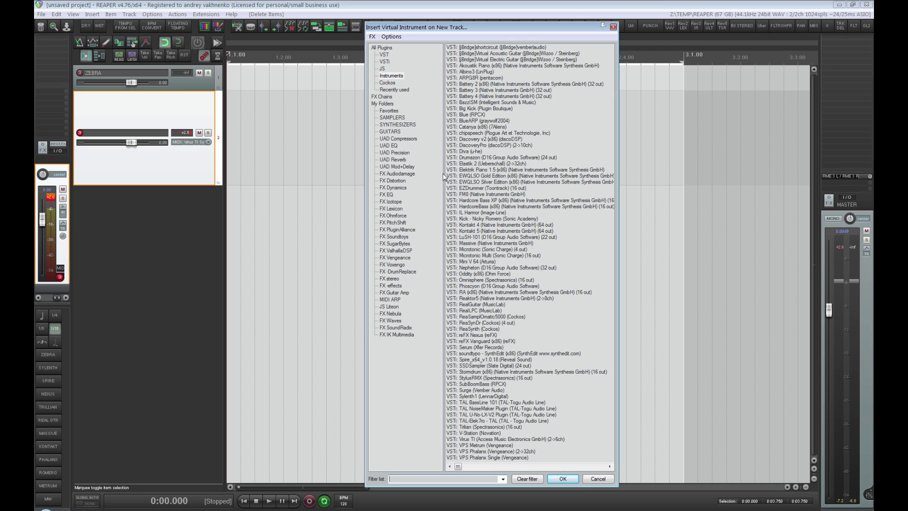
# Insert ReaSamplOmatic5000 on a new track and move its window clear of the track list
pyautogui.write('500')
pyautogui.doubleClick(505, 47)
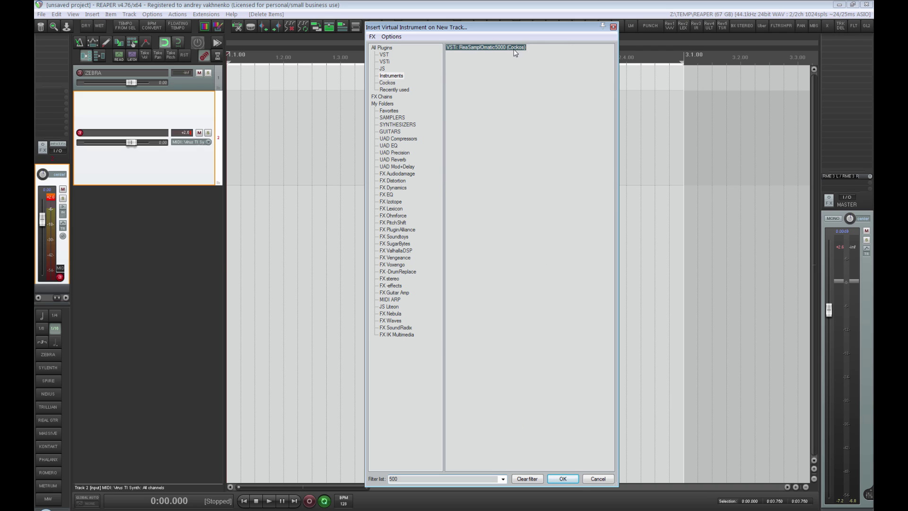
pyautogui.moveTo(239, 34); pyautogui.dragTo(633, 232)
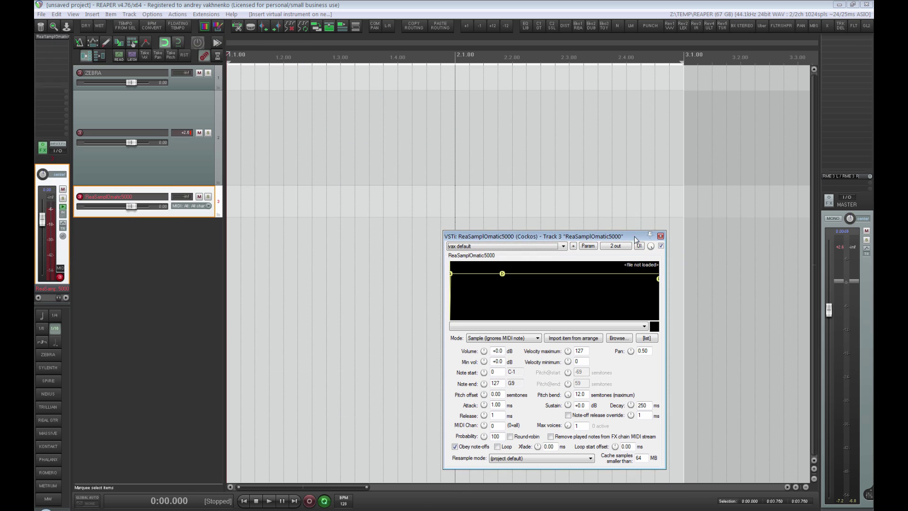
# Load the VES2 Bassdrum 001 sample into the sampler from the VES2 Bassdrums folder
pyautogui.click(617, 331)
pyautogui.click(399, 202)
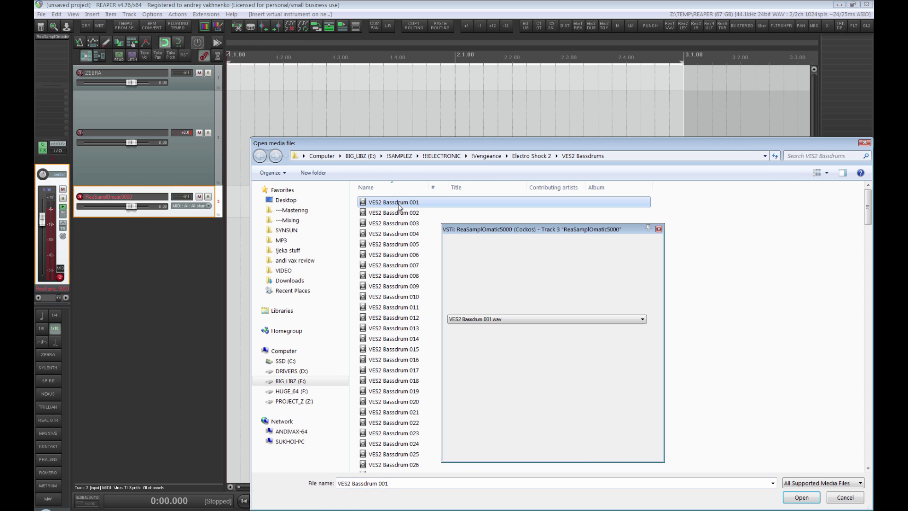
pyautogui.doubleClick(398, 204)
# Create a short MIDI item at the start of the sampler track and enter one note at its beginning
pyautogui.moveTo(233, 199); pyautogui.dragTo(244, 203)
pyautogui.doubleClick(244, 202)
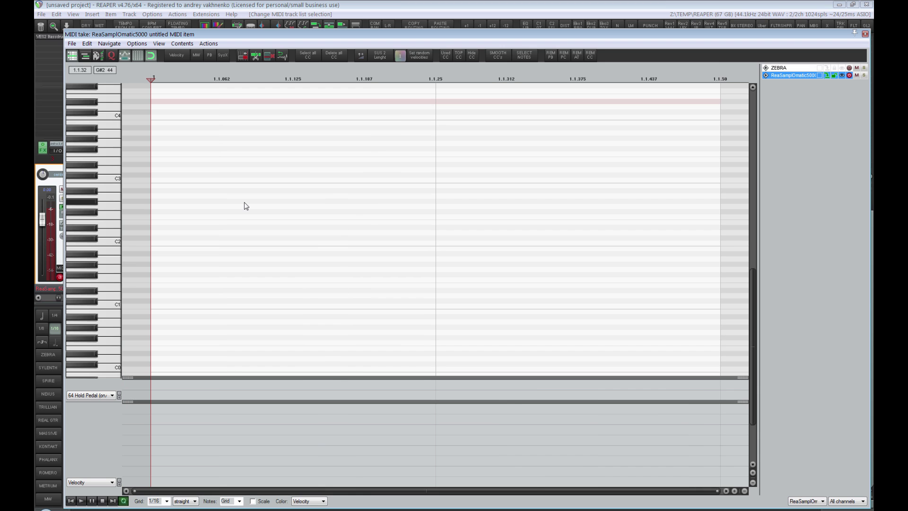
pyautogui.click(185, 237)
pyautogui.press('Escape')
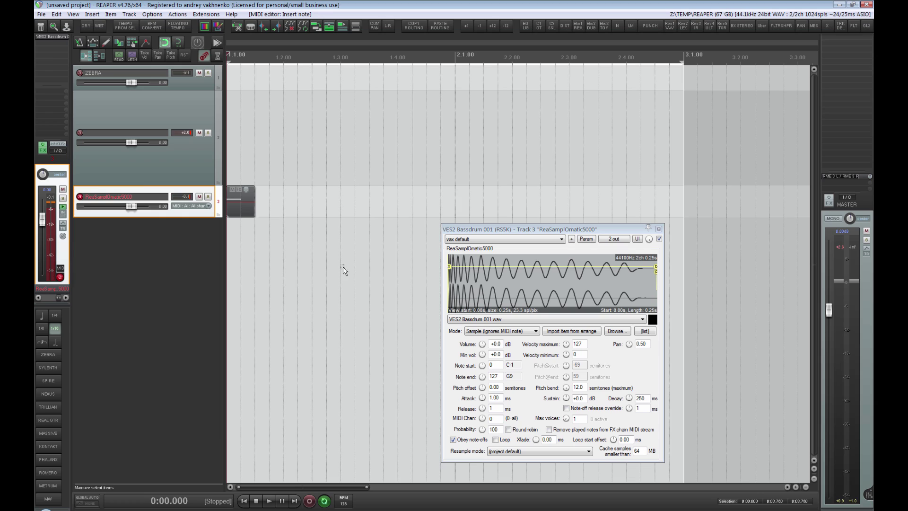
# Lengthen the kick MIDI item to one beat and play it briefly
pyautogui.moveTo(253, 206); pyautogui.dragTo(284, 208)
pyautogui.press('space')
pyautogui.press('space')
# Duplicate the one-beat kick item seven times to fill two bars while playing the pattern
pyautogui.hotkey('ctrl', 'd')
pyautogui.press('space')
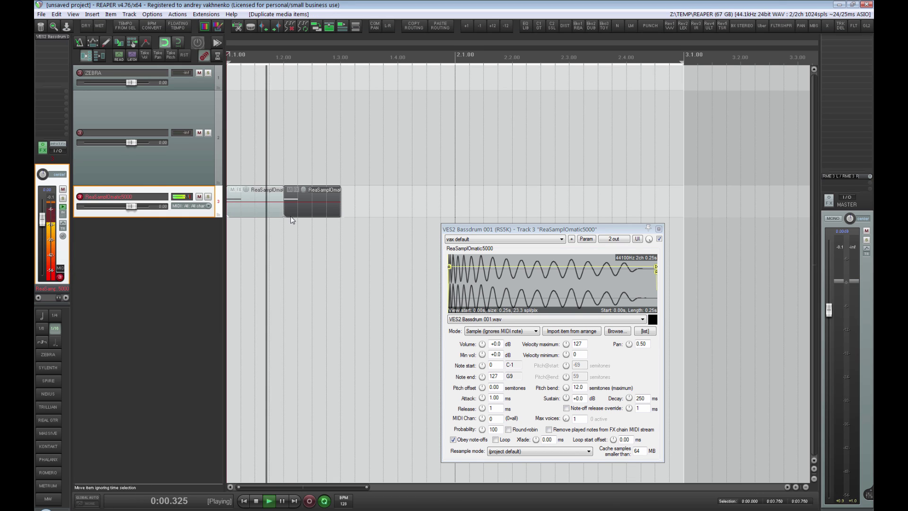
pyautogui.hotkey('ctrl', 'd')
pyautogui.hotkey('ctrl', 'd')
pyautogui.hotkey('ctrl', 'd')
pyautogui.hotkey('ctrl', 'd')
pyautogui.hotkey('ctrl', 'd')
pyautogui.hotkey('ctrl', 'd')
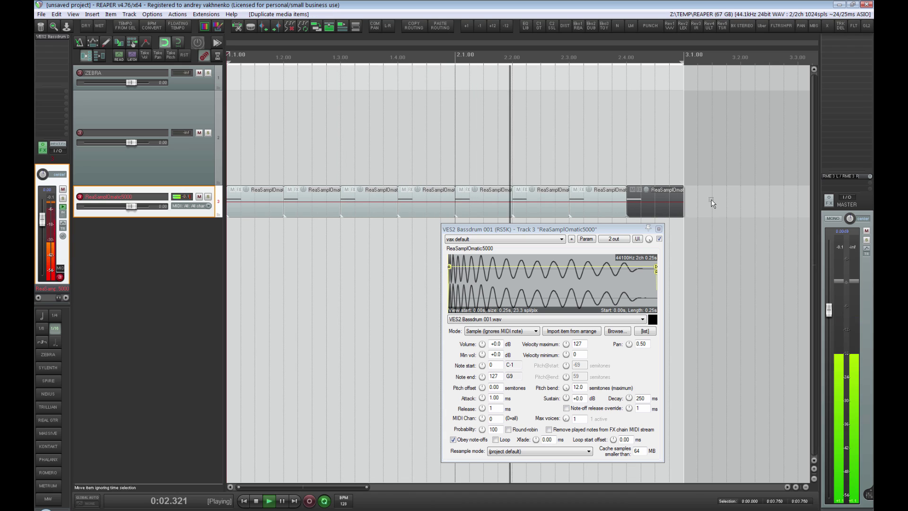
# Stop playback, select all the kick items on the sampler track and glue them into one item
pyautogui.press('space')
pyautogui.moveTo(665, 166); pyautogui.dragTo(251, 216)
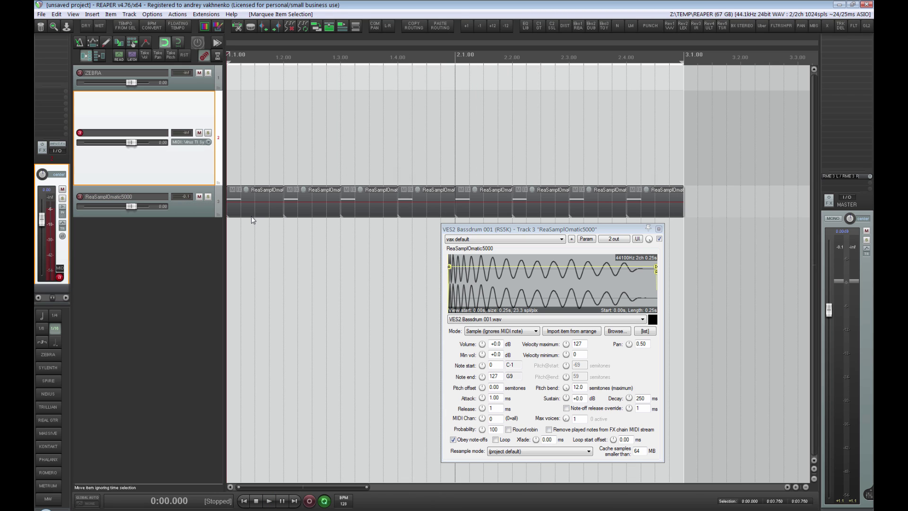
pyautogui.hotkey('ctrl', 'g')
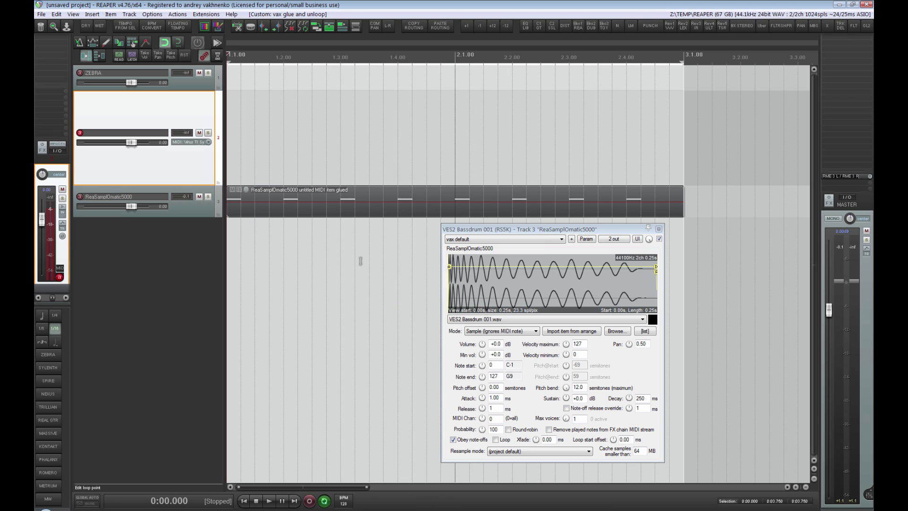
# Play the kick pattern and step through the sampler's bassdrum samples to VES2 Bassdrum 004
pyautogui.click(563, 325)
pyautogui.click(548, 334)
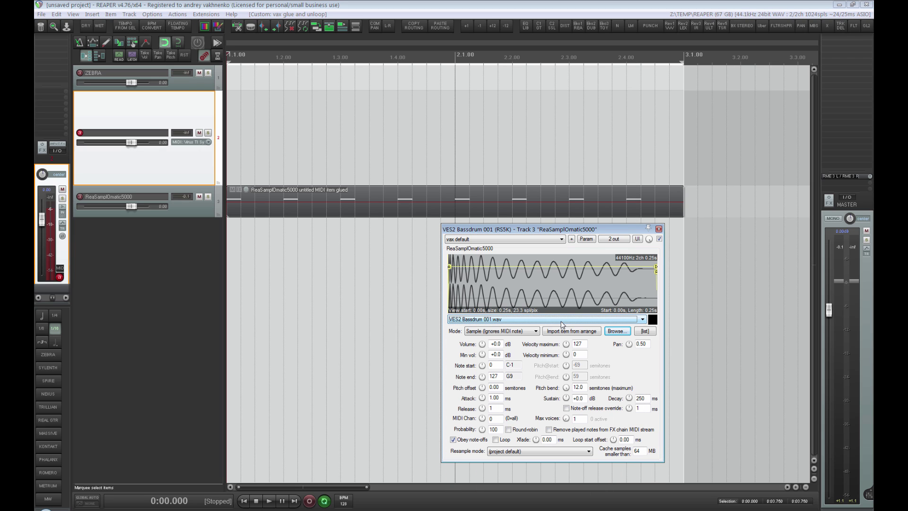
pyautogui.click(395, 302)
pyautogui.press('space')
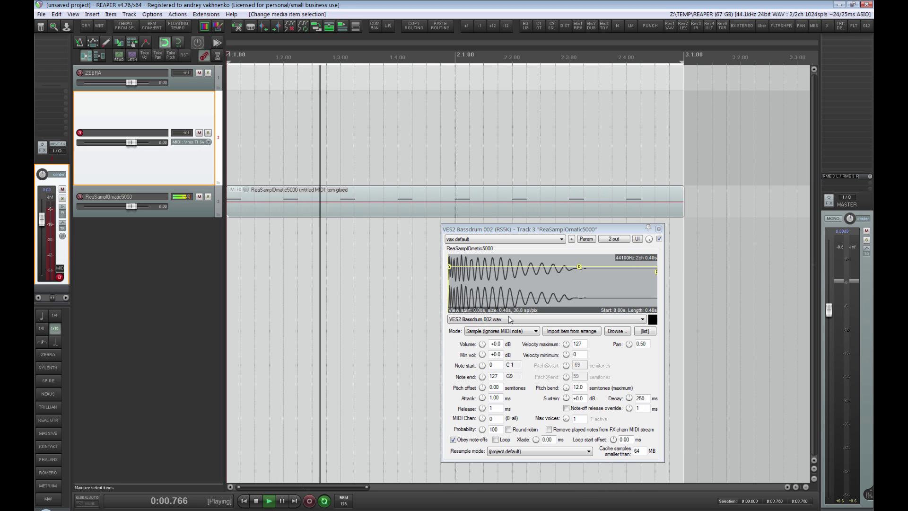
pyautogui.scroll(-1, 510, 319)
pyautogui.scroll(-1, 509, 319)
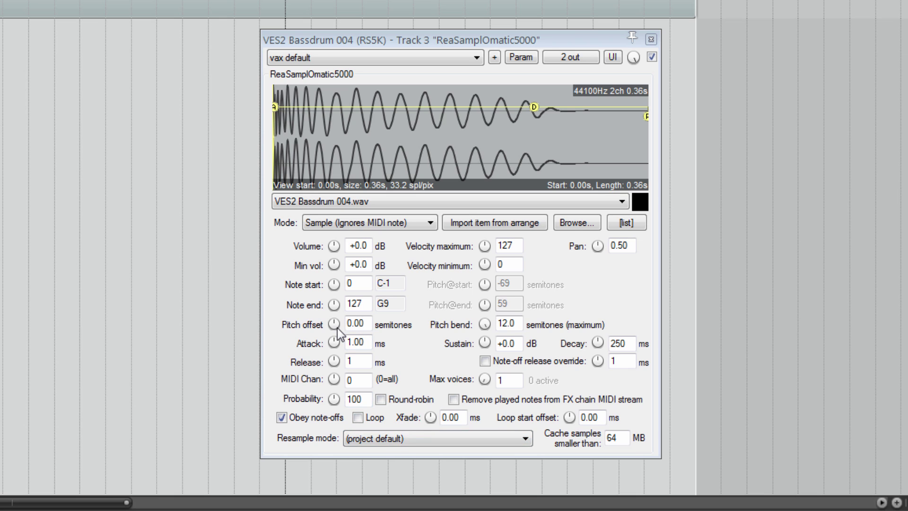
# Try a sampler pitch offset of -21.76 semitones, return it to 0.00 and check the resample mode setting
pyautogui.moveTo(337, 326); pyautogui.dragTo(337, 349)
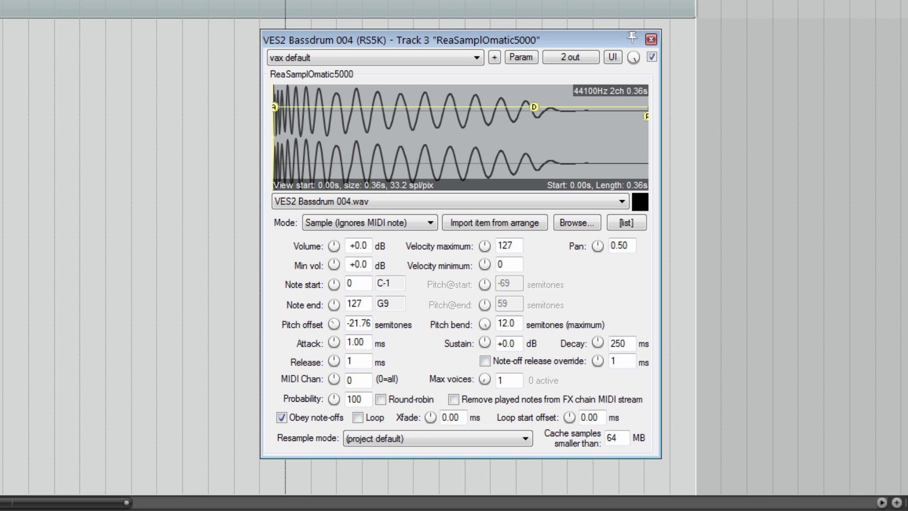
pyautogui.moveTo(336, 327); pyautogui.dragTo(357, 350)
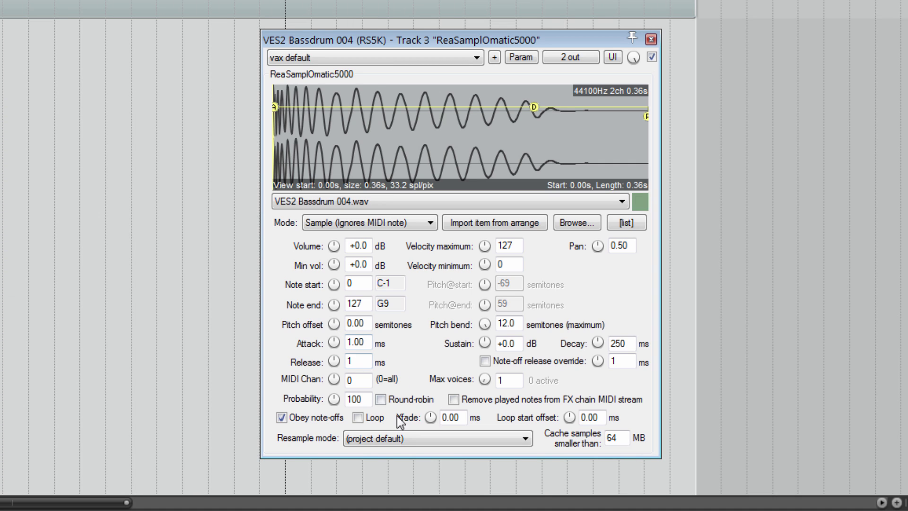
pyautogui.click(399, 438)
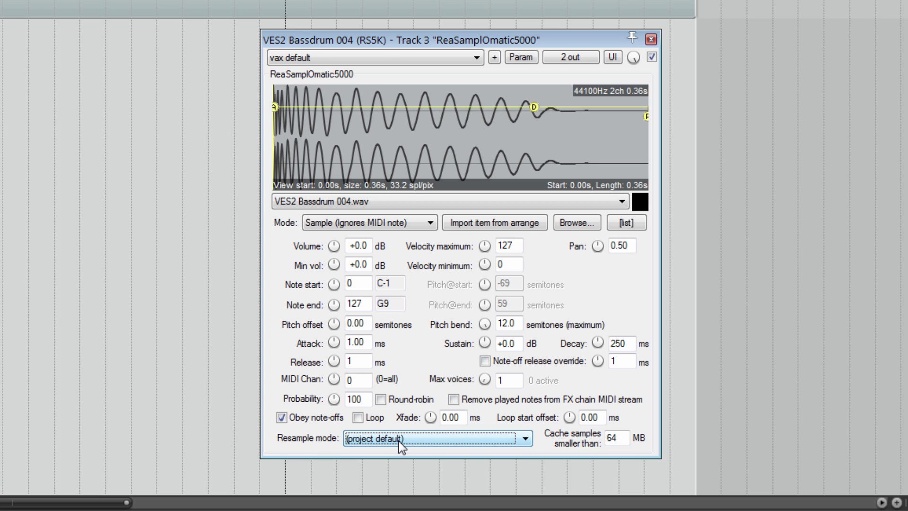
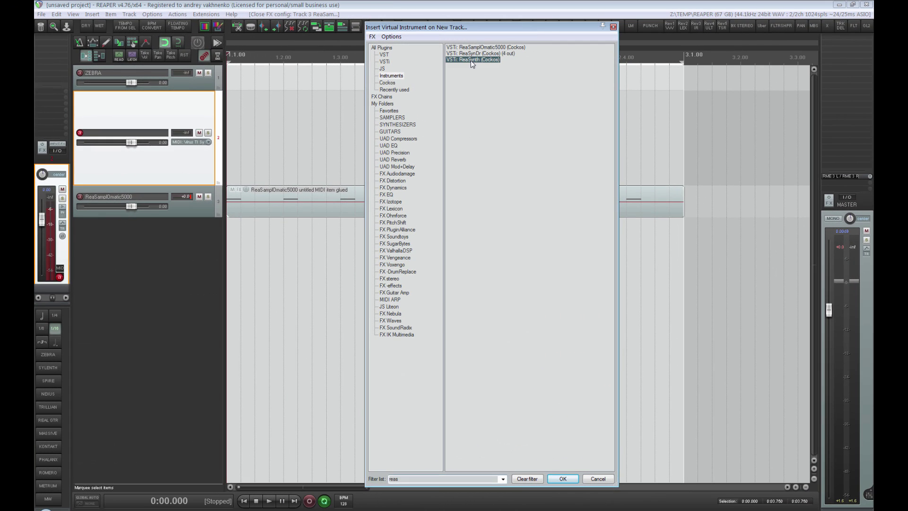
# Insert ReaSynth on a new track and move its window to the middle of the arrange view
pyautogui.doubleClick(470, 60)
pyautogui.moveTo(147, 33); pyautogui.dragTo(520, 271)
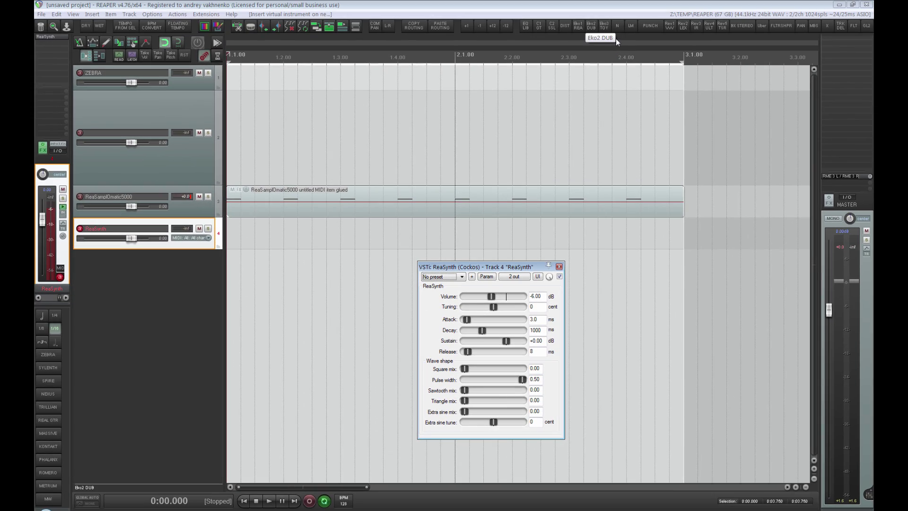
# Add the JS Liteon/moog24db filter after ReaSynth, show its settings and check its oversampling option
pyautogui.click(564, 25)
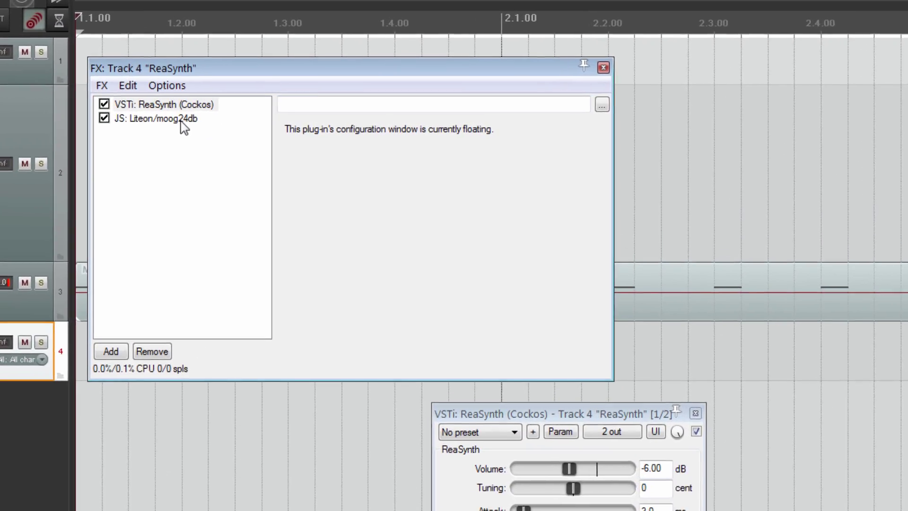
pyautogui.click(180, 122)
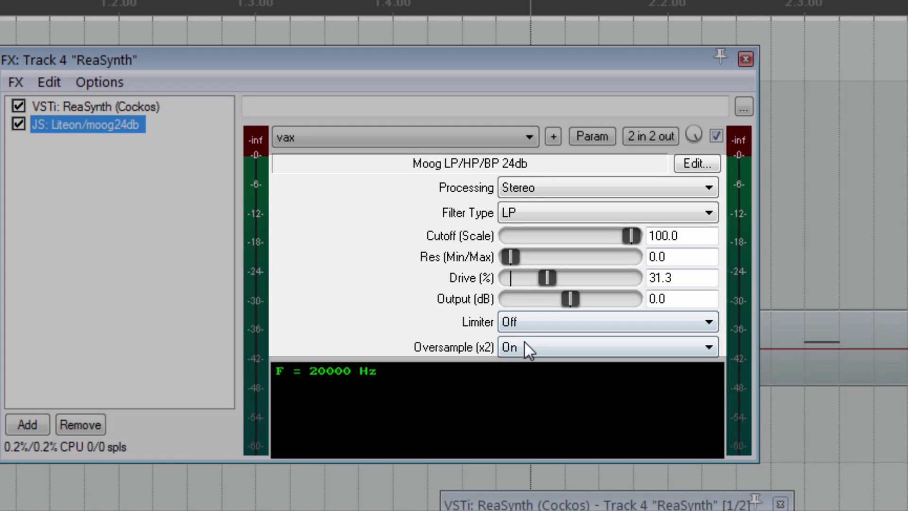
pyautogui.click(524, 341)
pyautogui.click(524, 342)
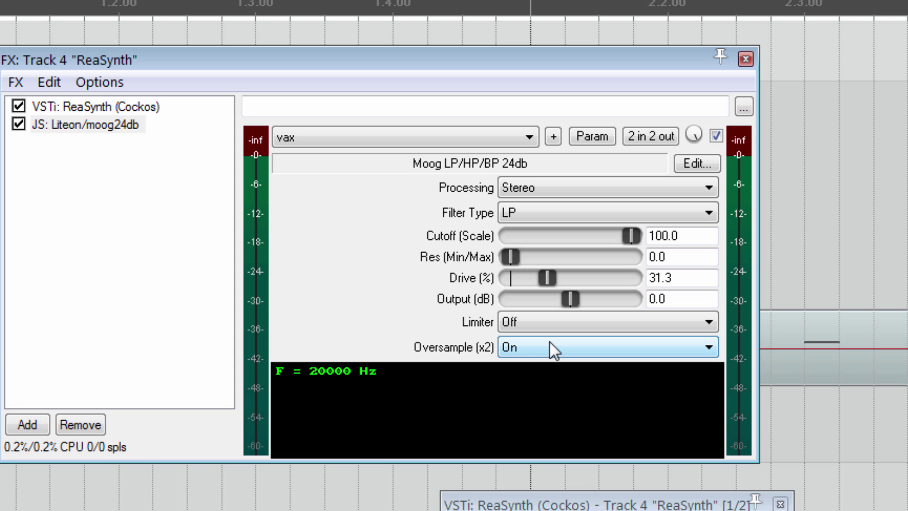
# Look up the action assigned to Ctrl+Alt+Shift+Insert in the action list and run Track: Insert track from template
pyautogui.moveTo(167, 228); pyautogui.dragTo(105, 104)
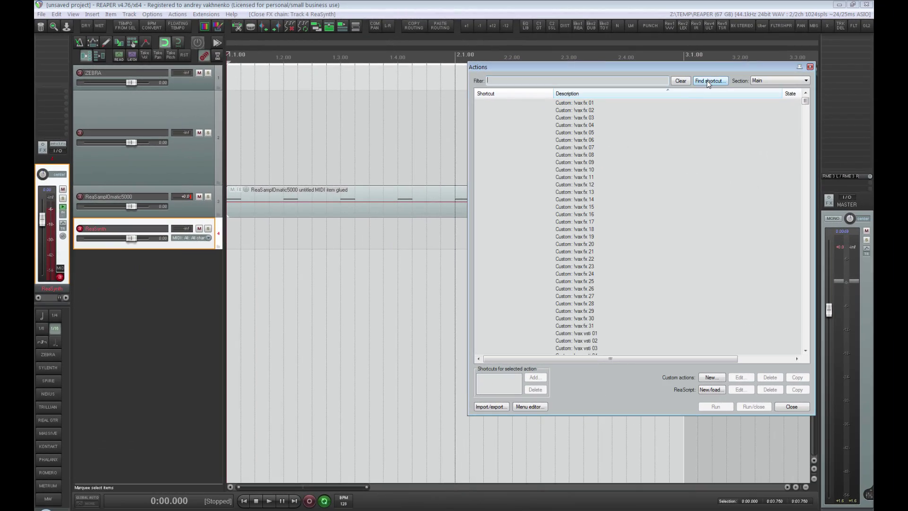
pyautogui.click(709, 81)
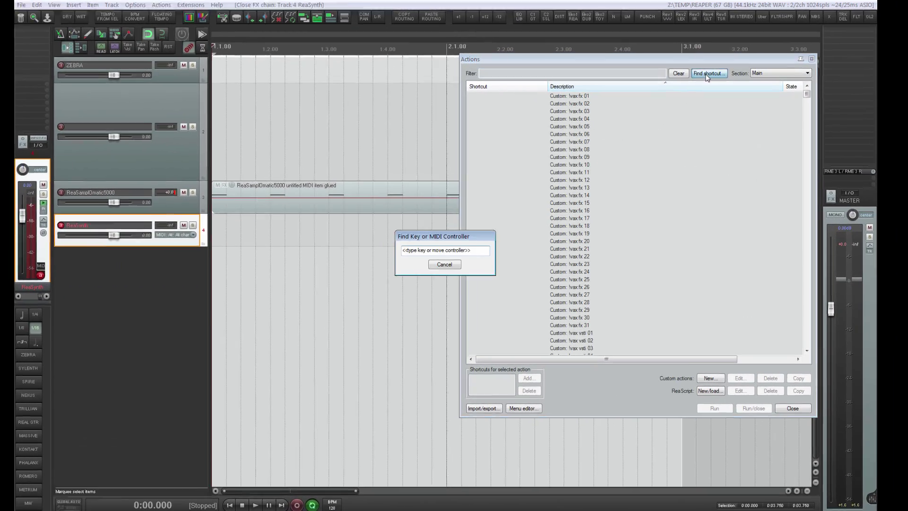
pyautogui.press('ctrl+alt+shift+Insert')
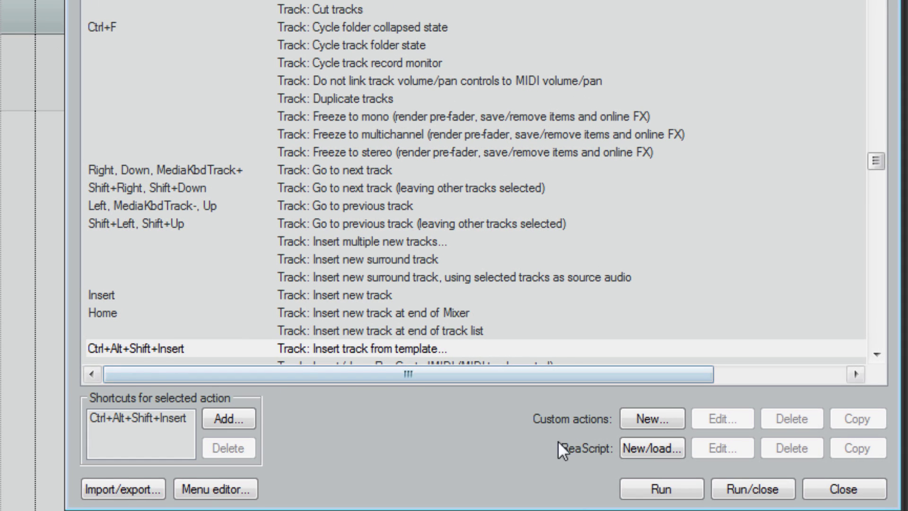
pyautogui.click(632, 483)
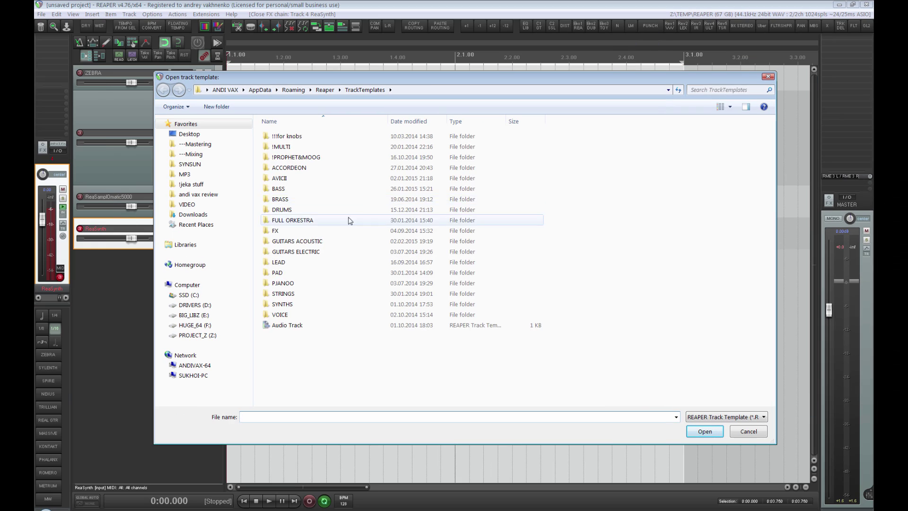
# Insert the NX Avicii Pjanoo MULTI track template from the PJANOO folder
pyautogui.hotkey('alt', 'Up')
pyautogui.doubleClick(314, 283)
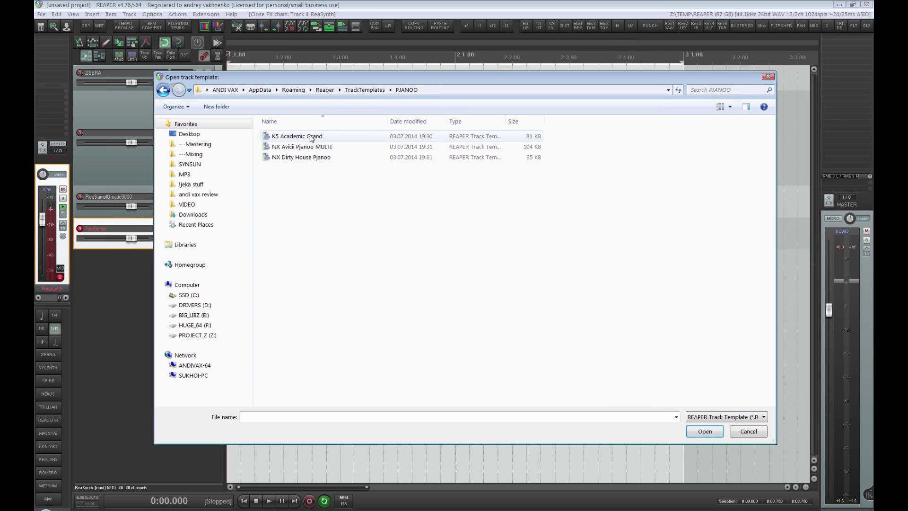
pyautogui.click(311, 138)
pyautogui.click(314, 146)
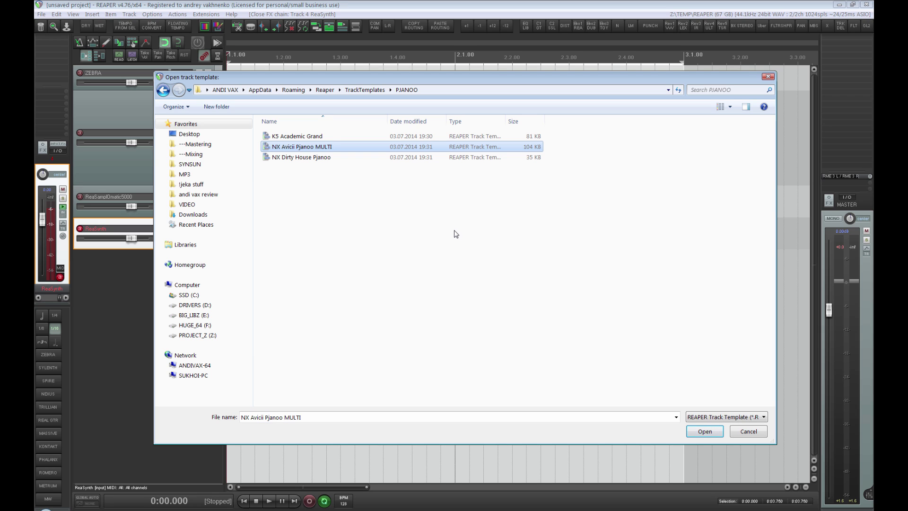
pyautogui.click(705, 431)
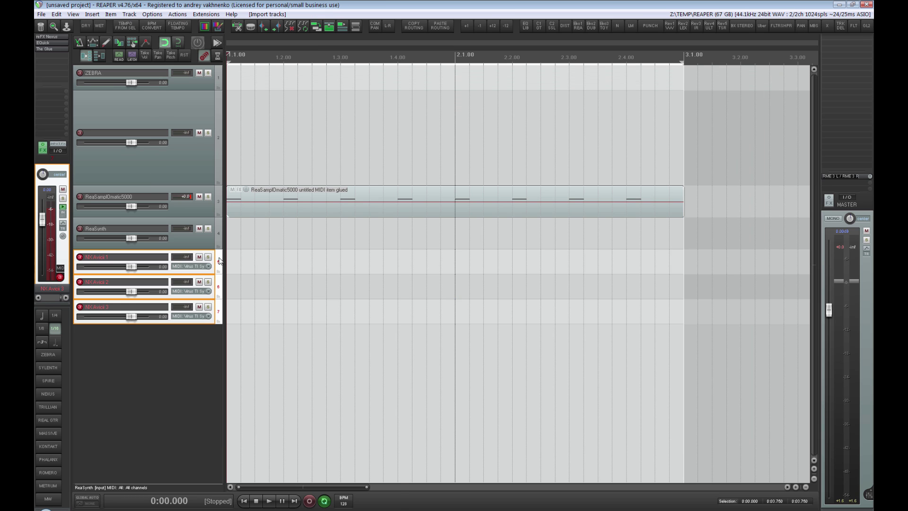
# Check the options for including items and envelopes when saving the inserted tracks as a template, then cancel saving
pyautogui.rightClick(219, 260)
pyautogui.click(251, 282)
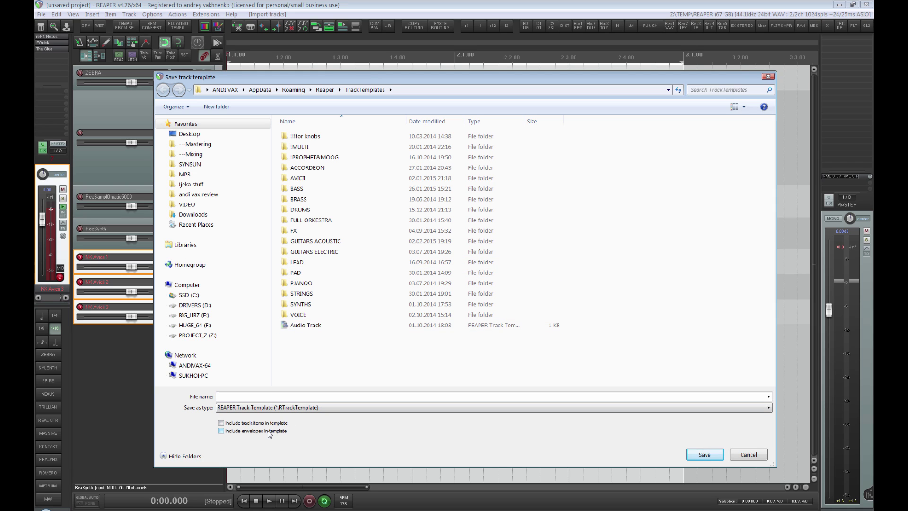
pyautogui.press('Escape')
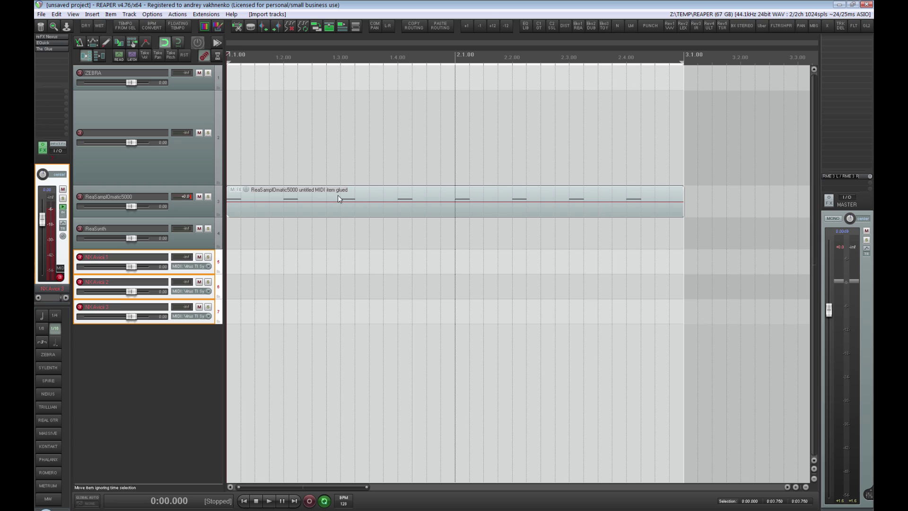
# Remove the ReaSamplOmatic5000 track and record a short MIDI part on the three NX Avicii tracks
pyautogui.hotkey('ctrl', 'z')
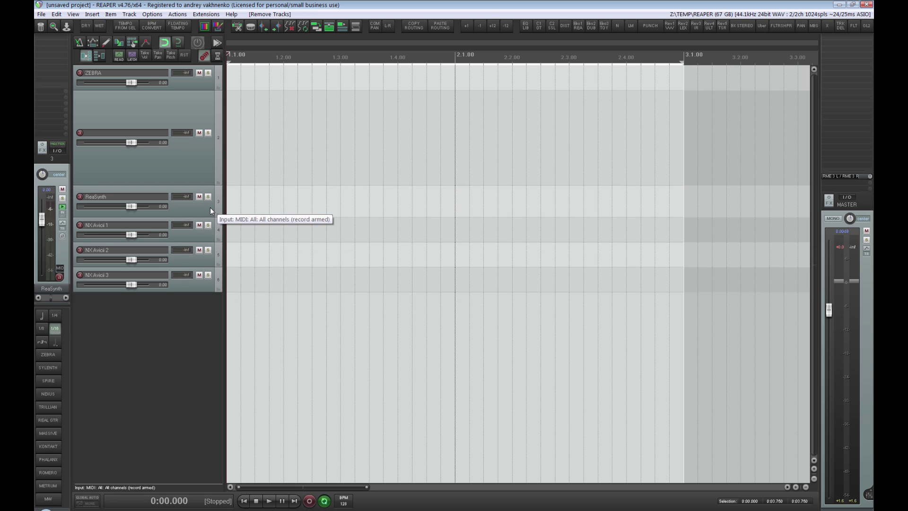
pyautogui.hotkey('ctrl', 'r')
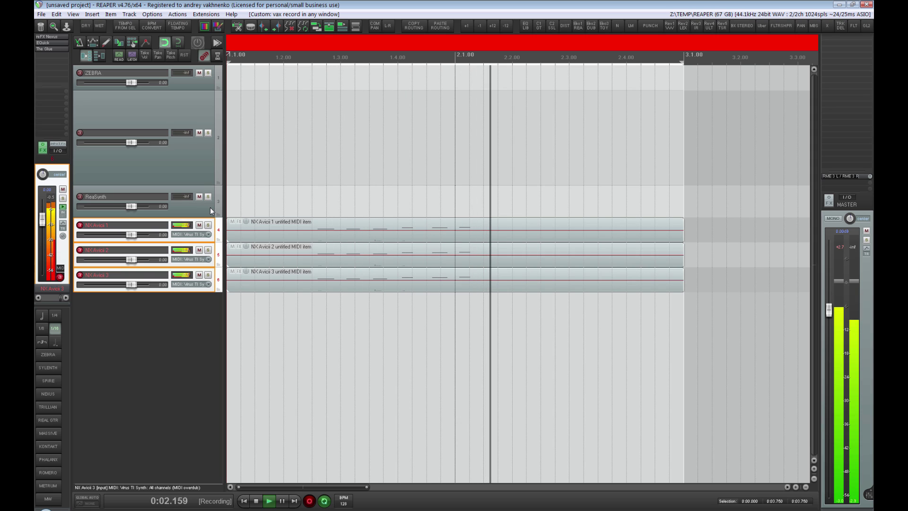
pyautogui.press('space')
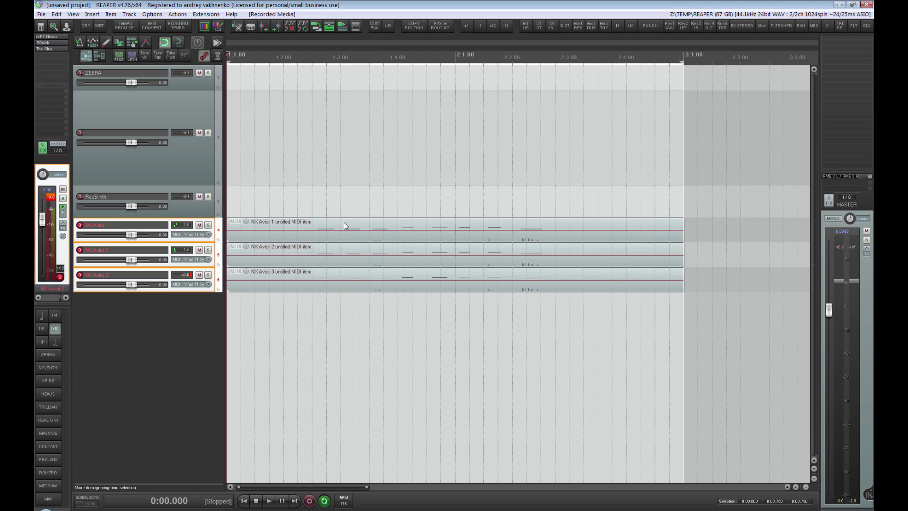
# Show the EQuick Wet envelope of the NX Avicii 1 track and draw a freehand automation curve in it
pyautogui.click(213, 231)
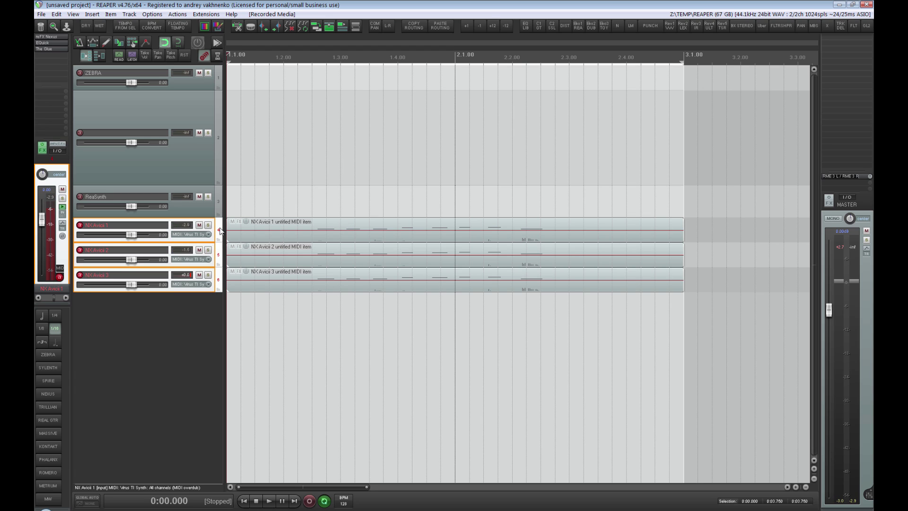
pyautogui.click(55, 43)
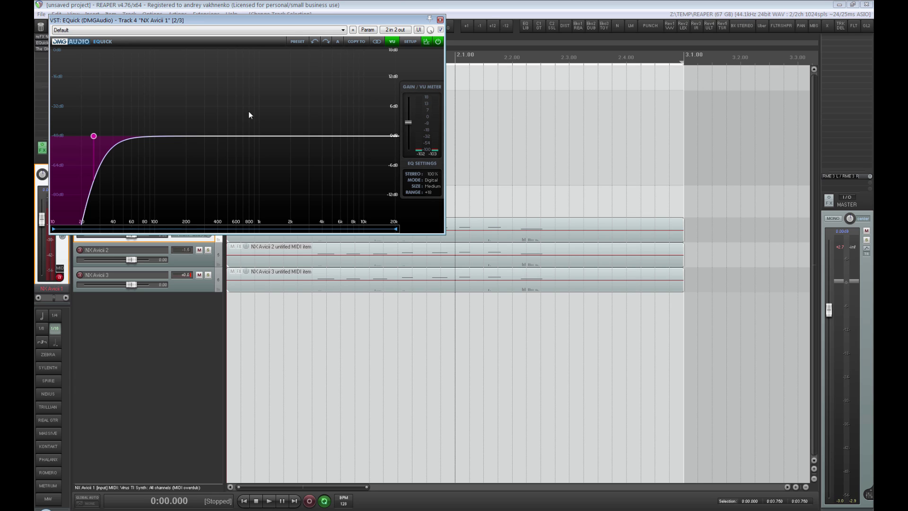
pyautogui.click(430, 30)
pyautogui.click(440, 20)
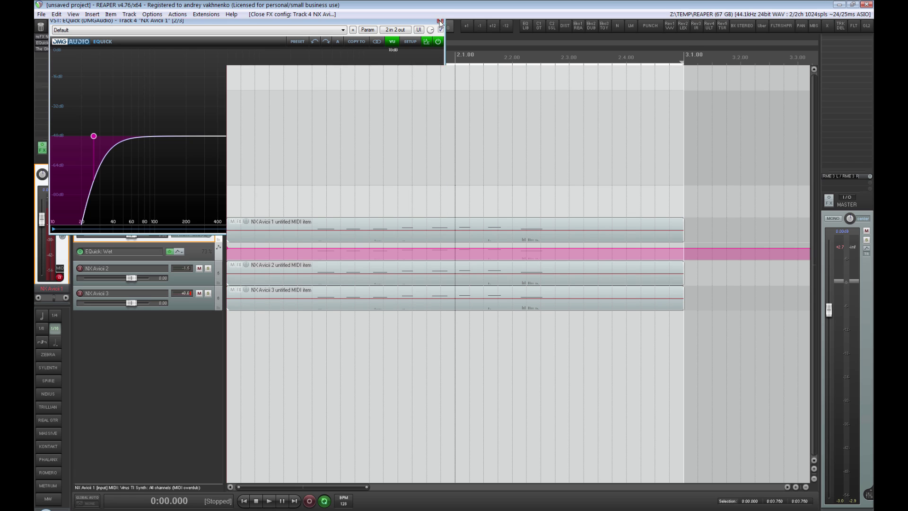
pyautogui.moveTo(283, 248)
pyautogui.mouseDown()
pyautogui.moveTo(479, 242)
pyautogui.moveTo(544, 251)
pyautogui.mouseUp()
# Show The Glue's Makeup envelope of the NX Avicii 2 track and draw a freehand automation curve in it
pyautogui.click(220, 277)
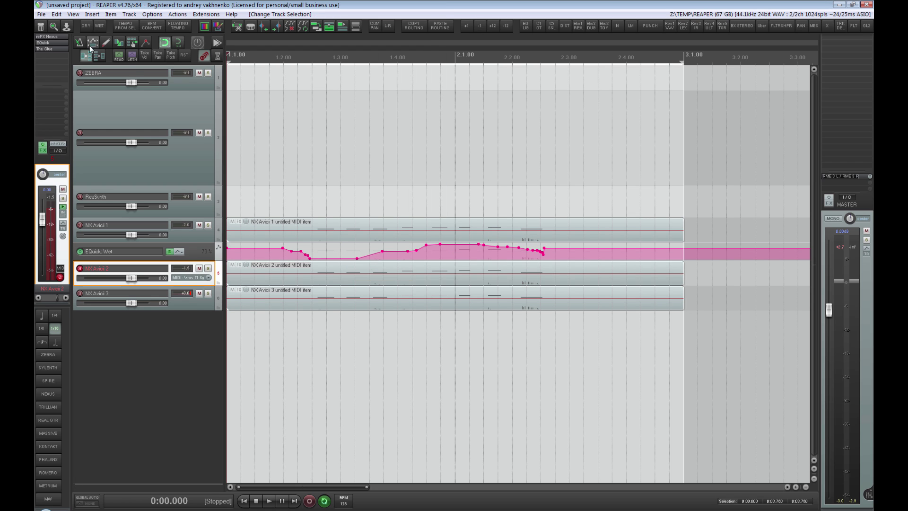
pyautogui.click(47, 49)
pyautogui.click(271, 66)
pyautogui.moveTo(287, 294)
pyautogui.mouseDown()
pyautogui.moveTo(591, 291)
pyautogui.moveTo(591, 301)
pyautogui.mouseUp()
# Save the three NX Avicii tracks as a track template named test, including track items and envelopes
pyautogui.click(220, 238)
pyautogui.keyDown('shift'); pyautogui.click(220, 315); pyautogui.keyUp('shift')
pyautogui.rightClick(220, 314)
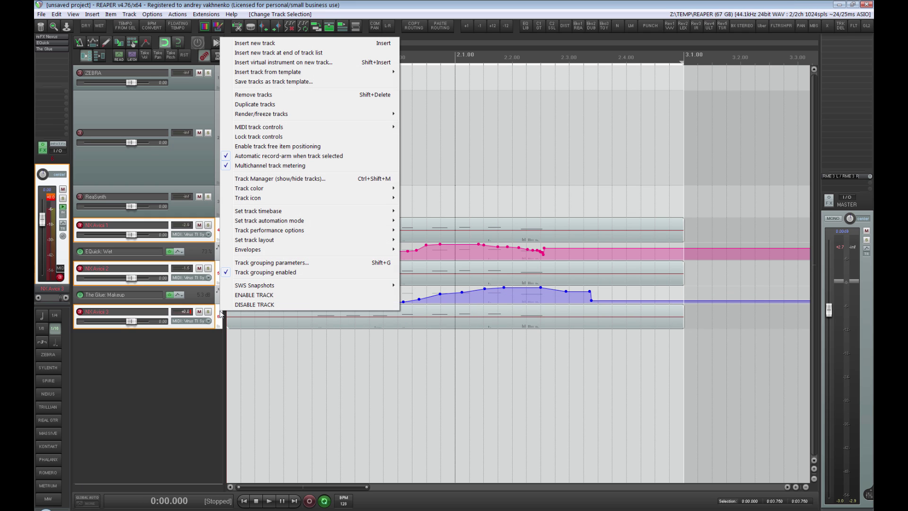
pyautogui.click(283, 82)
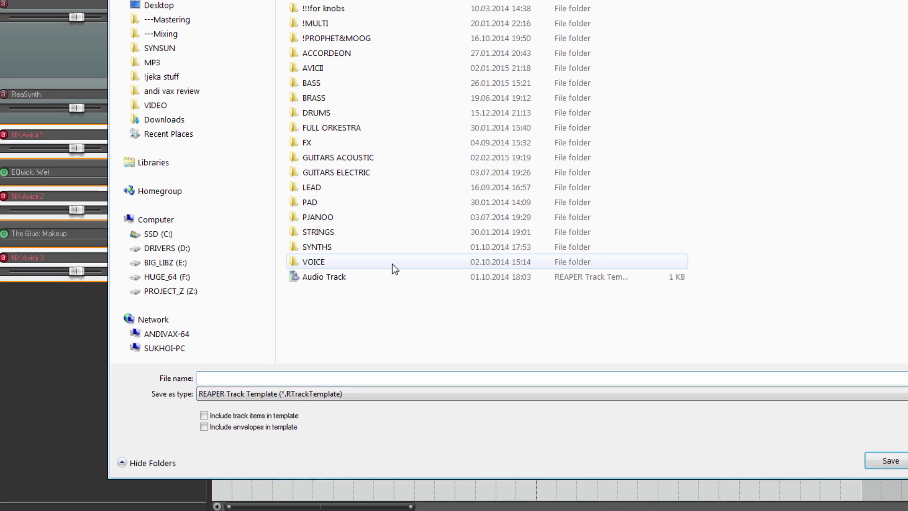
pyautogui.write('tes')
pyautogui.write('t')
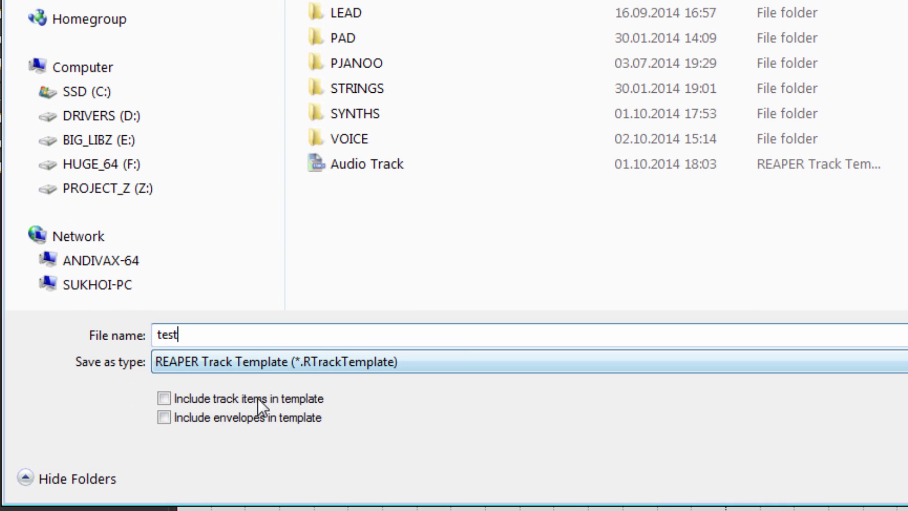
pyautogui.click(257, 398)
pyautogui.click(257, 418)
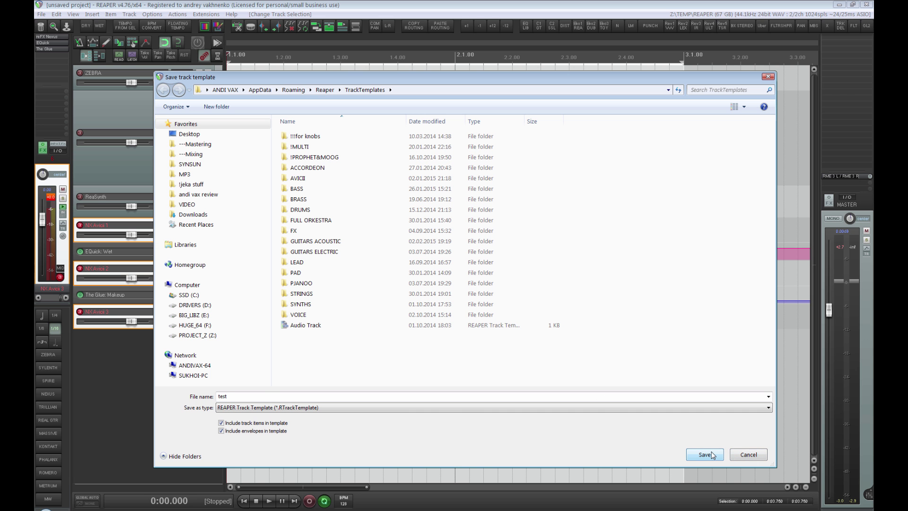
pyautogui.click(713, 455)
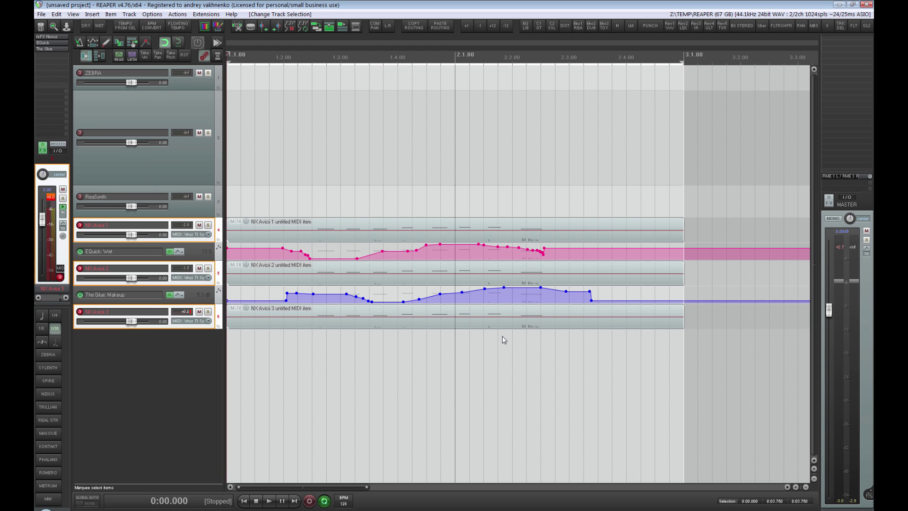
# Delete the three NX Avicii tracks, then look up the action assigned to F6 and show the Media Explorer
pyautogui.press('Delete')
pyautogui.hotkey('shift', '/')
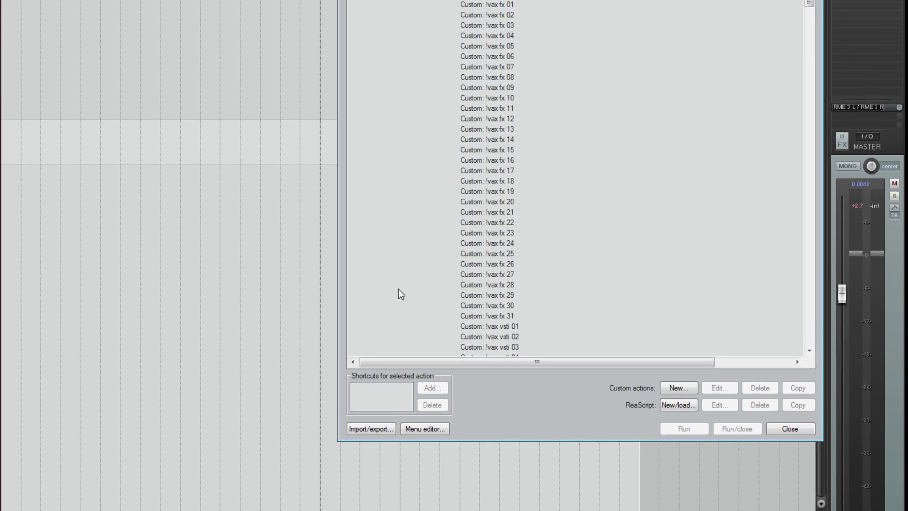
pyautogui.press('F6')
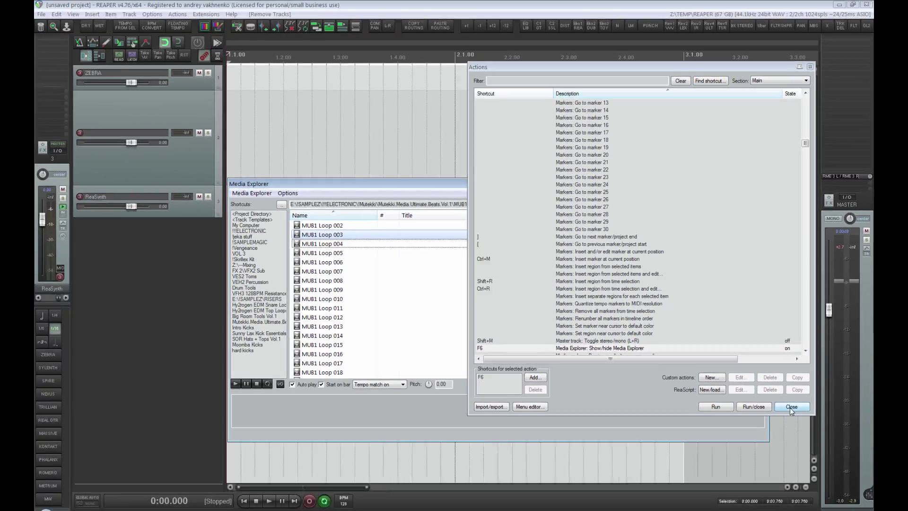
pyautogui.click(788, 445)
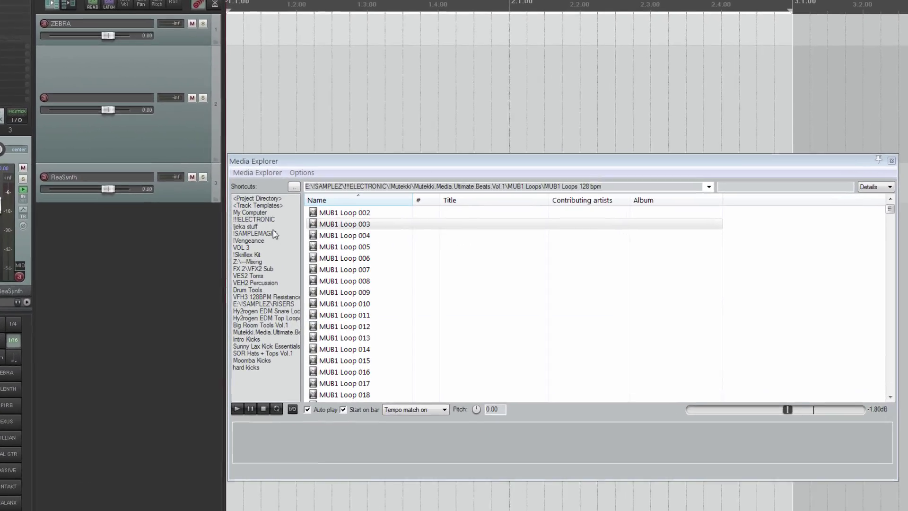
# Insert the test template below the ReaSynth track from the Media Explorer's Track Templates location and close the explorer
pyautogui.click(271, 206)
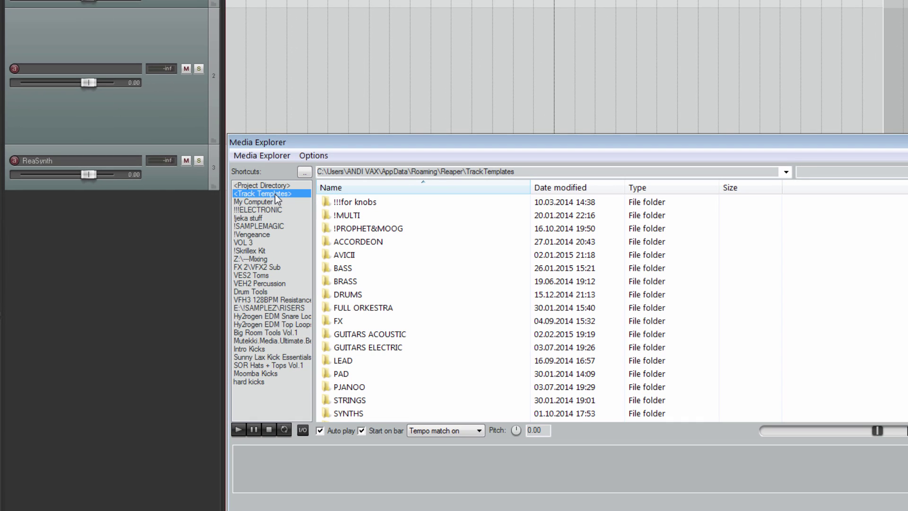
pyautogui.click(375, 281)
pyautogui.scroll(-1, 376, 283)
pyautogui.moveTo(343, 416); pyautogui.dragTo(120, 287)
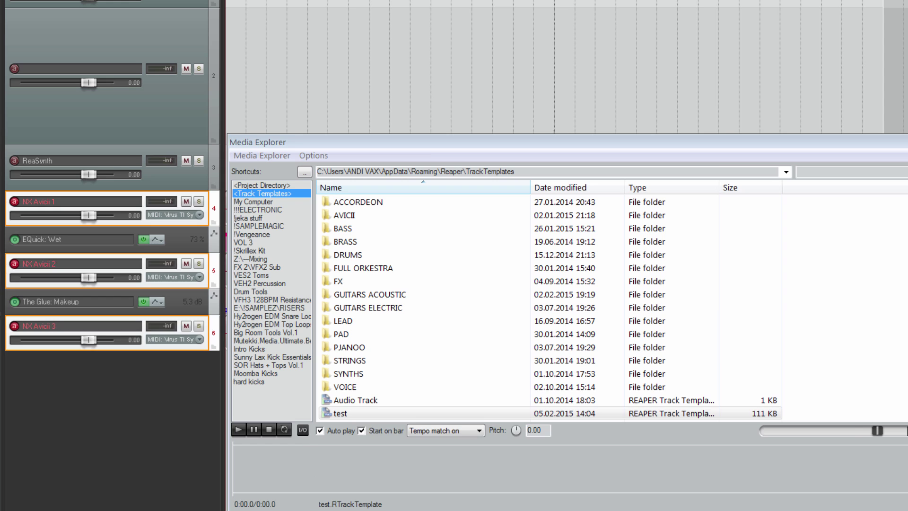
pyautogui.hotkey('ctrl', 'alt', 'x')
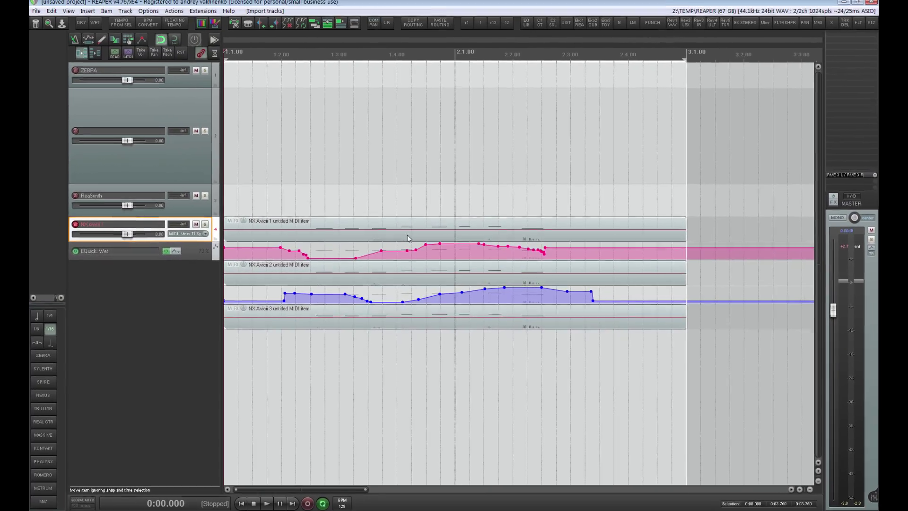
# Delete the imported template tracks and open a newly drawn MIDI item on track 2 in the MIDI editor
pyautogui.press('Delete')
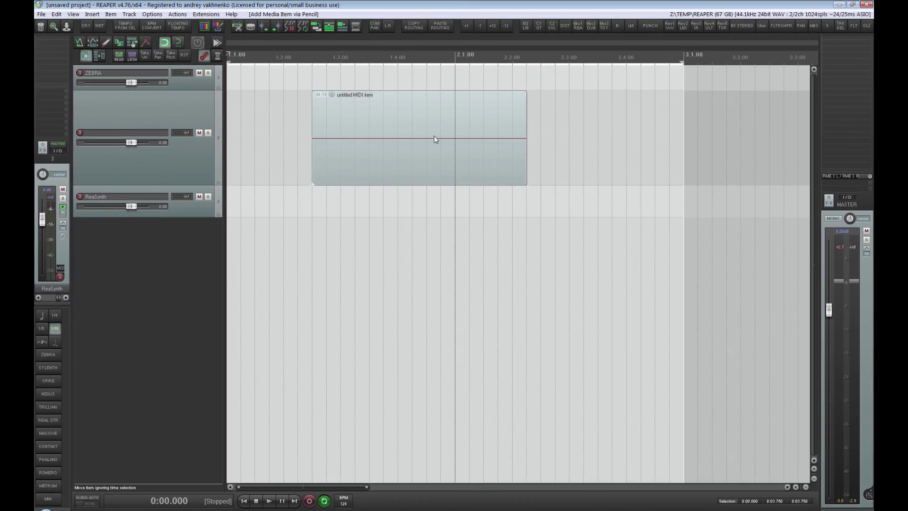
pyautogui.click(383, 144)
pyautogui.doubleClick(384, 143)
# Place five short 1/16 notes at different pitches around the start of bar 2 in the MIDI item
pyautogui.click(190, 227)
pyautogui.click(204, 264)
pyautogui.click(253, 164)
pyautogui.click(266, 269)
pyautogui.click(266, 316)
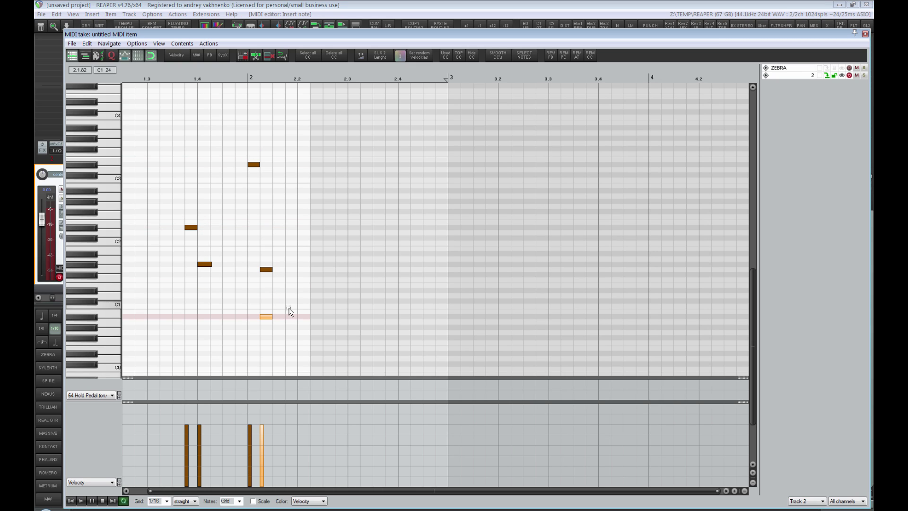
# Narrow the MIDI editor window to uncover the track controls and try mute and solo on track 2
pyautogui.moveTo(65, 75); pyautogui.dragTo(258, 79)
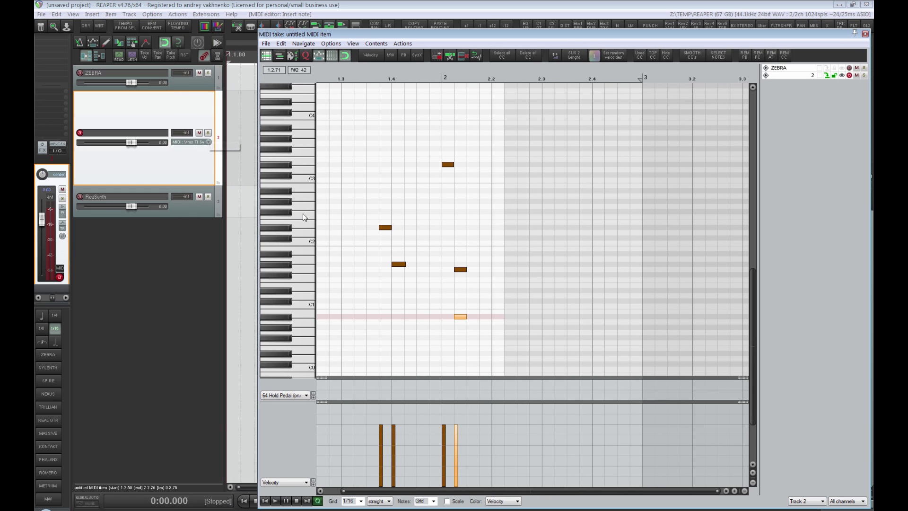
pyautogui.click(203, 167)
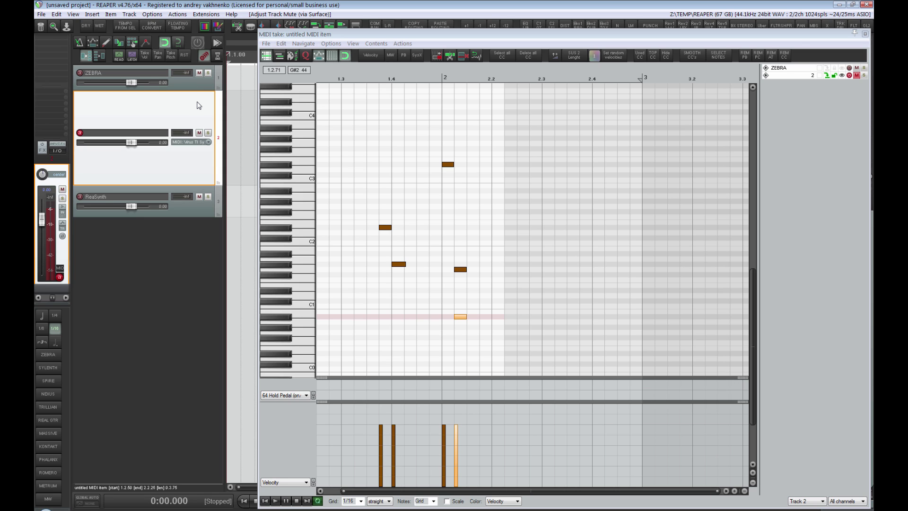
pyautogui.click(375, 149)
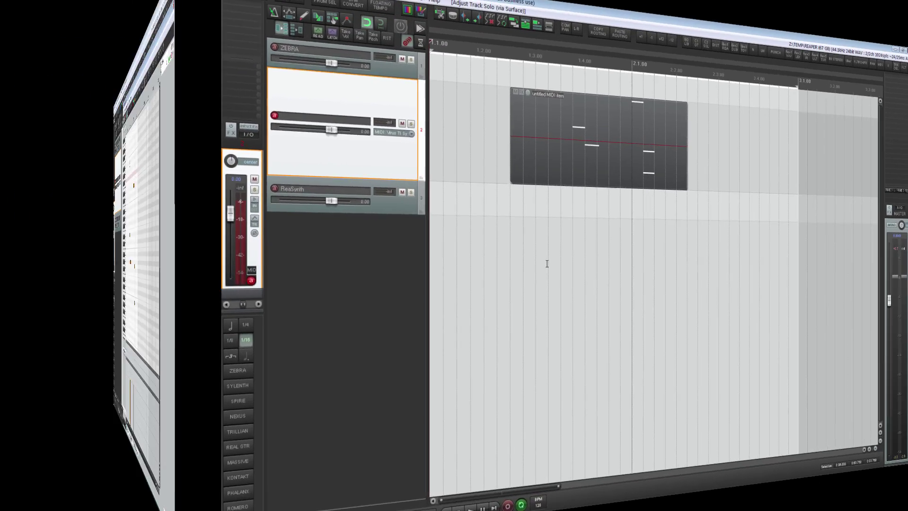
# Clear all tracks and items from the project
pyautogui.hotkey('ctrl', 'z')
pyautogui.hotkey('ctrl', 'z')
pyautogui.hotkey('ctrl', 'z')
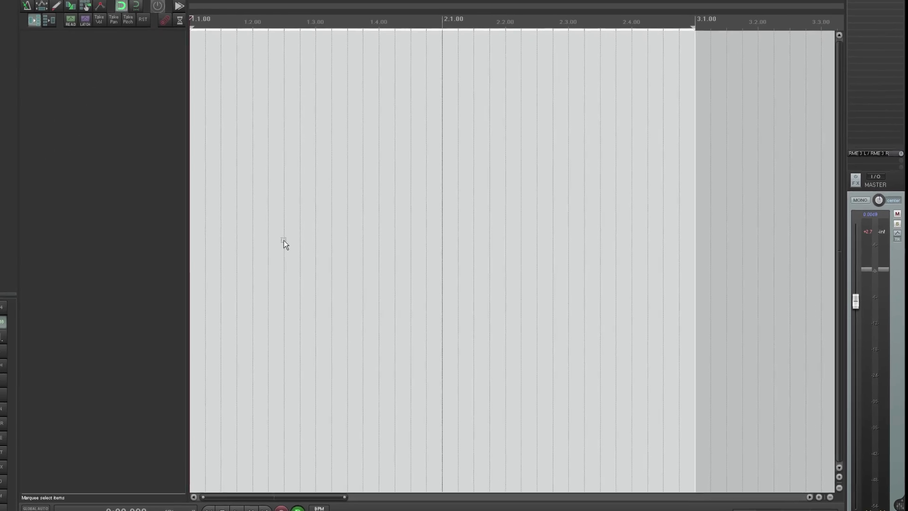
# Open the Media Explorer and browse the Mutekki Ultimate Beats shortcut to the MUB1 Loops 128 bpm folder
pyautogui.hotkey('ctrl', 'alt', 'x')
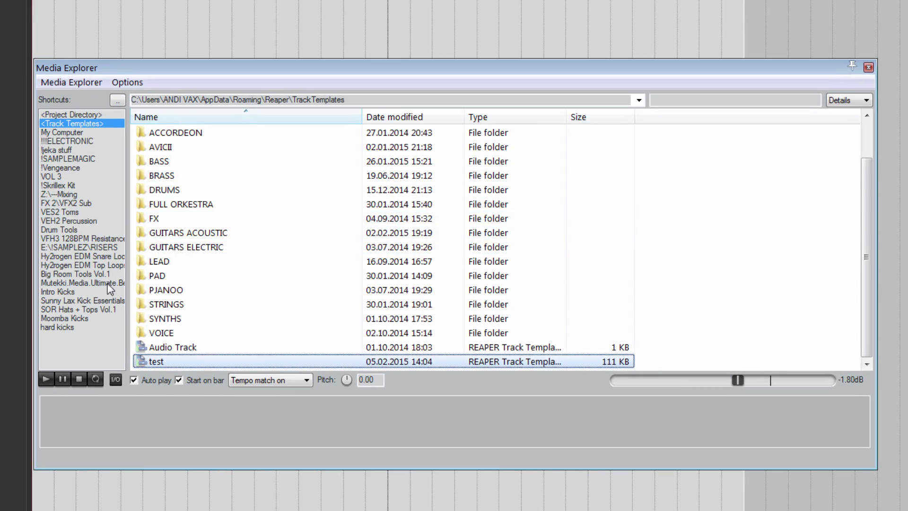
pyautogui.click(116, 266)
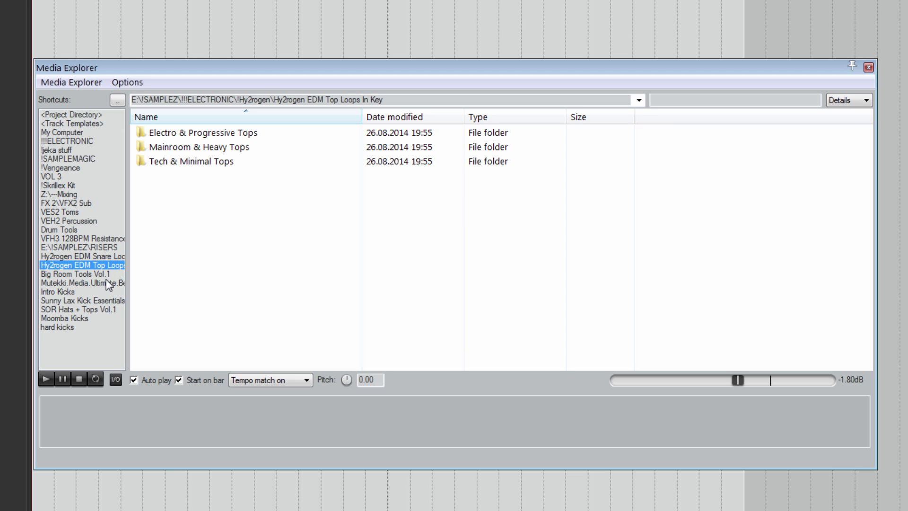
pyautogui.click(108, 282)
pyautogui.doubleClick(194, 191)
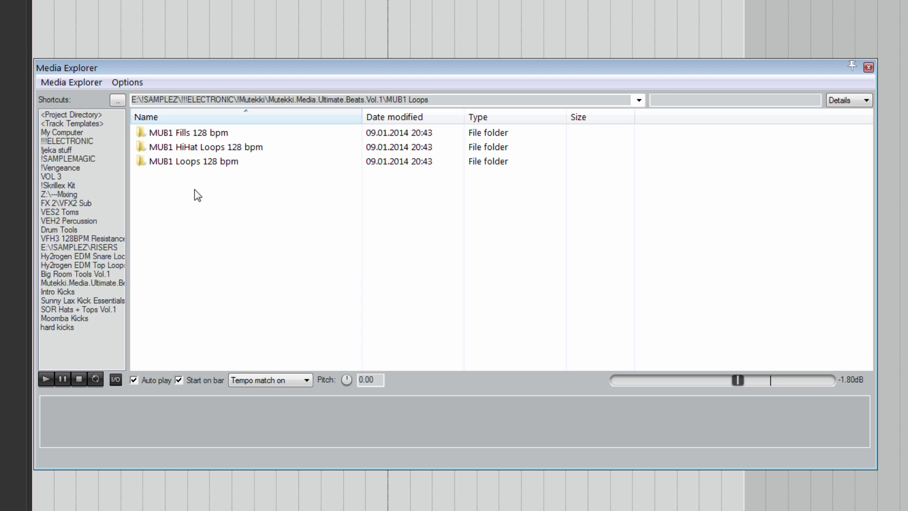
pyautogui.doubleClick(208, 161)
# Keep tempo matching on, preview MUB1 Loop 006 and adjust its preview pitch
pyautogui.click(265, 379)
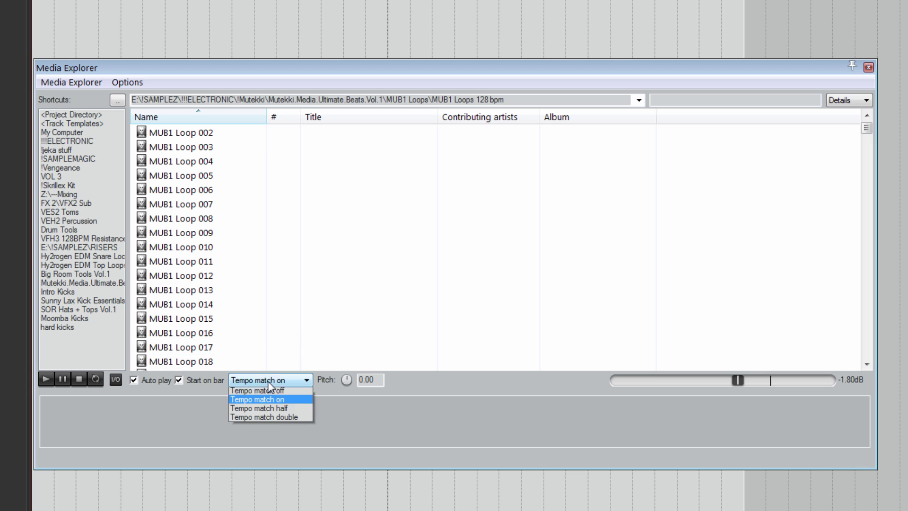
pyautogui.click(286, 397)
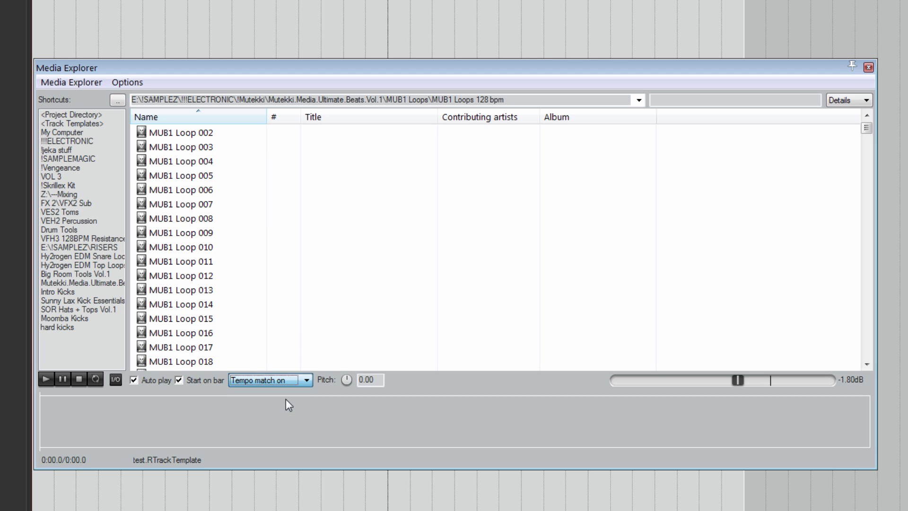
pyautogui.click(218, 190)
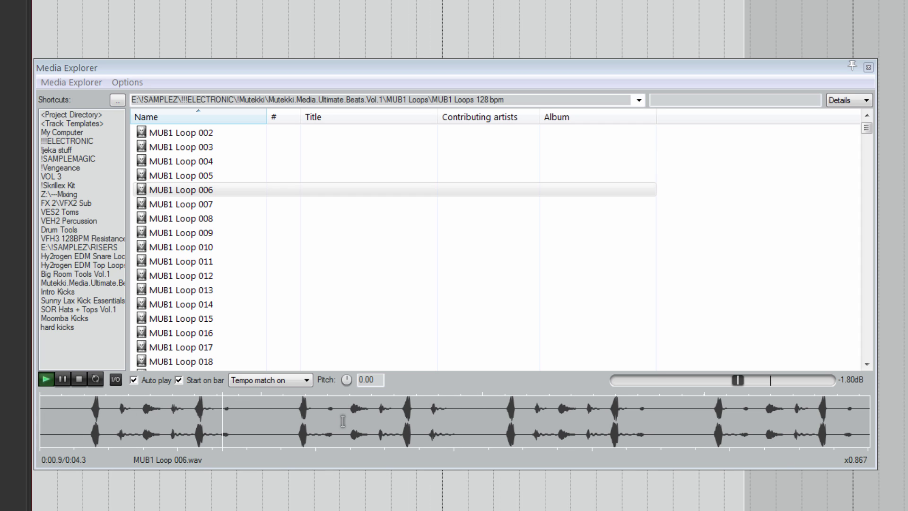
pyautogui.moveTo(347, 380); pyautogui.dragTo(346, 390)
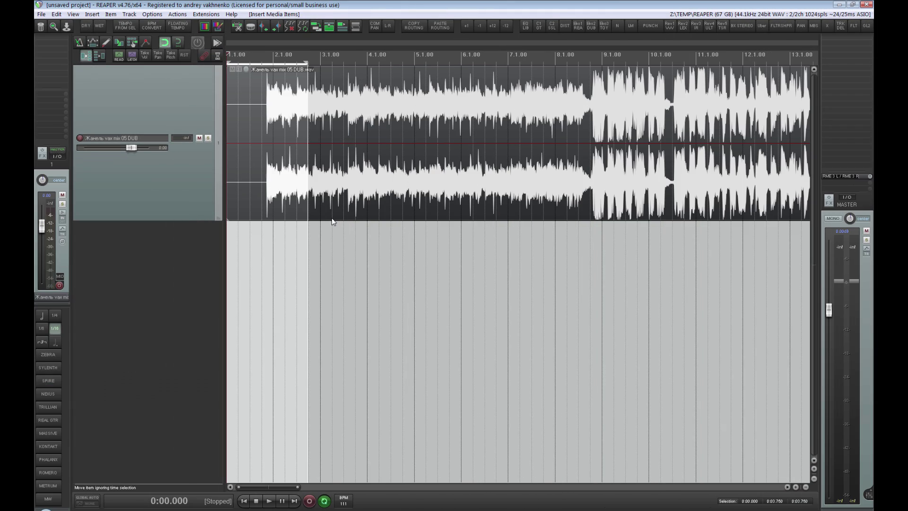
pyautogui.scroll(8, 436, 272)
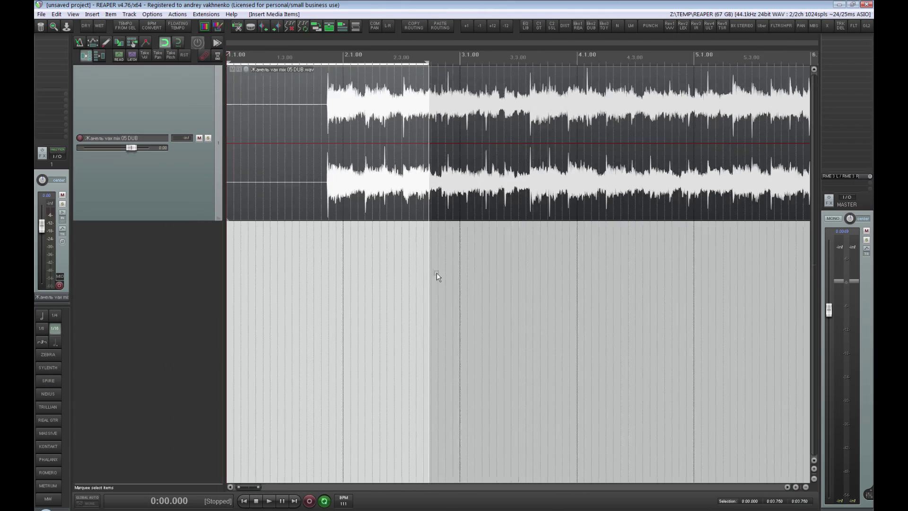
pyautogui.hotkey('ctrl', 'a')
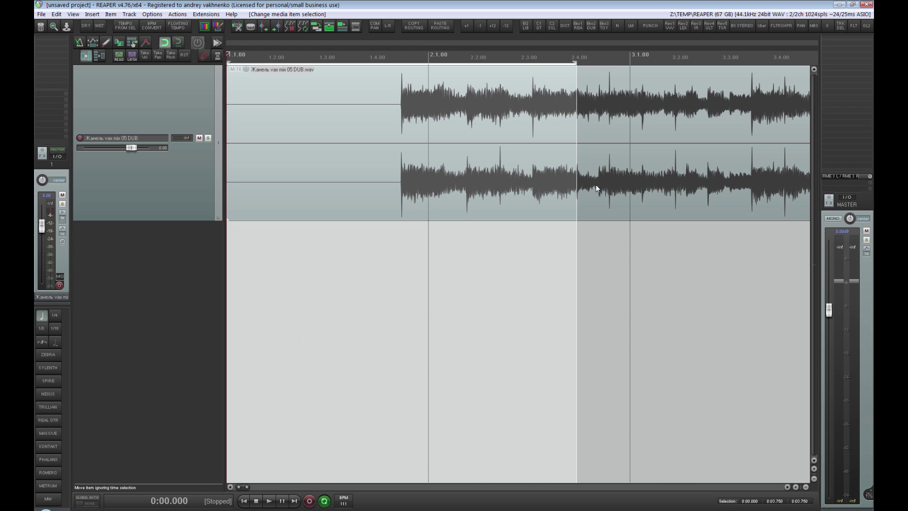
pyautogui.moveTo(682, 196); pyautogui.dragTo(535, 191)
pyautogui.hotkey('ctrl', 'z')
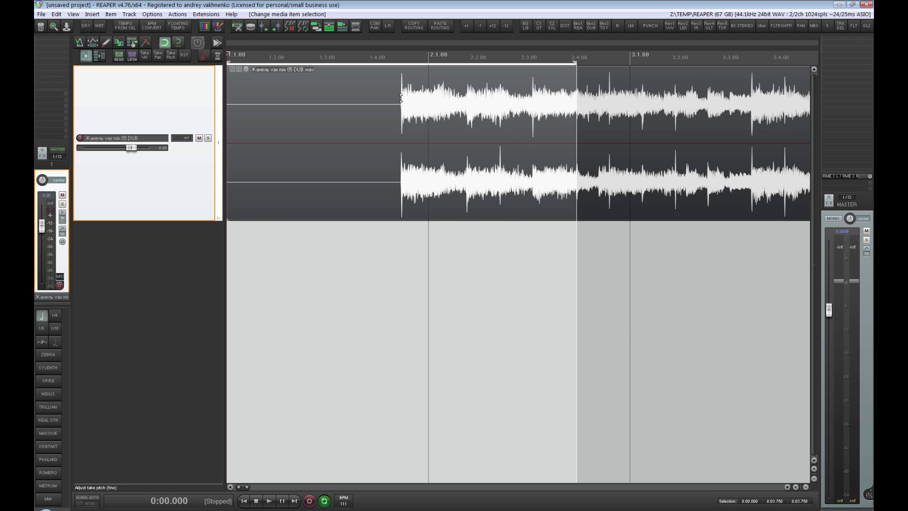
# Split the imported audio item at its first transient (0:01.859) and again at 0:05.623, checking playback in between
pyautogui.press('s')
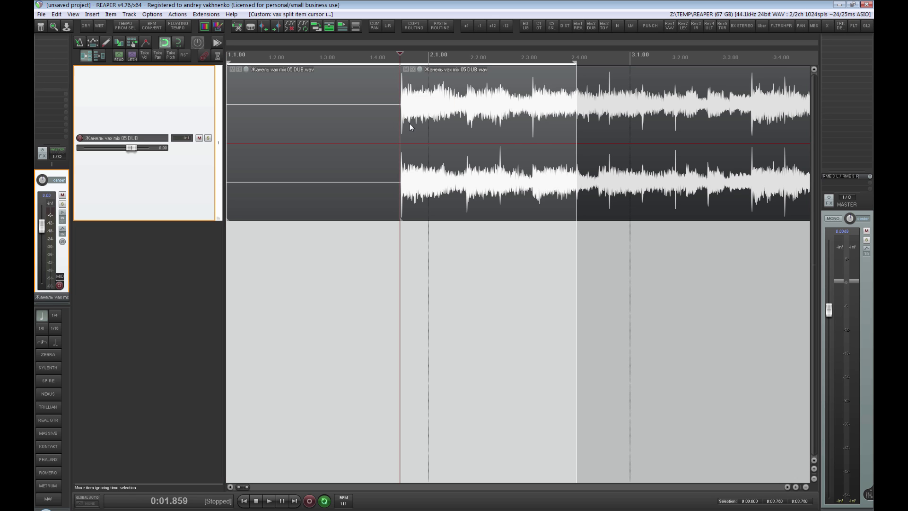
pyautogui.press('a')
pyautogui.press('space')
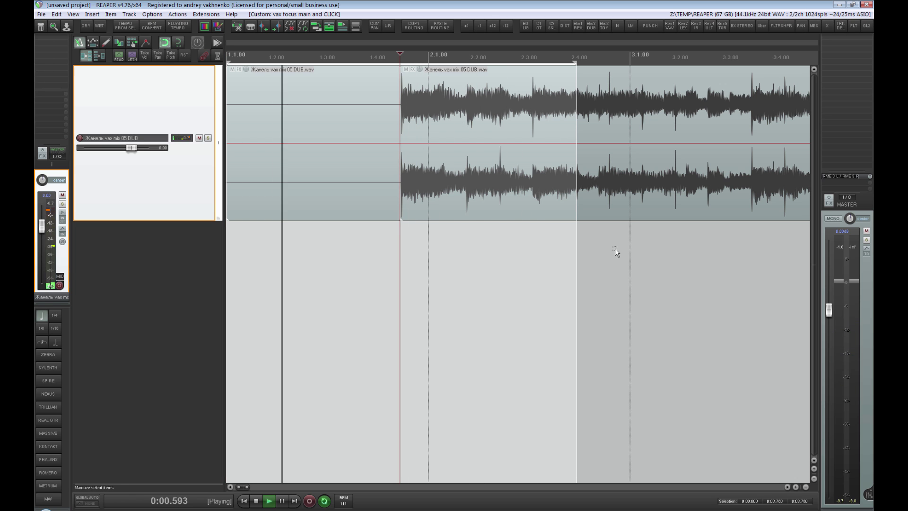
pyautogui.press('space')
pyautogui.hscroll(3, 649, 266)
pyautogui.press('s')
# Set the time selection to the middle audio piece and set the project tempo from it with tempo detection
pyautogui.click(563, 133)
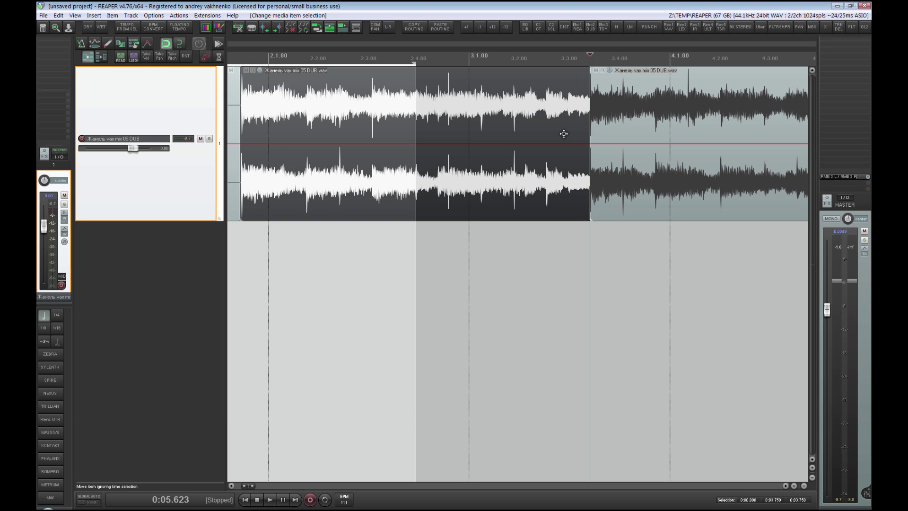
pyautogui.doubleClick(457, 111)
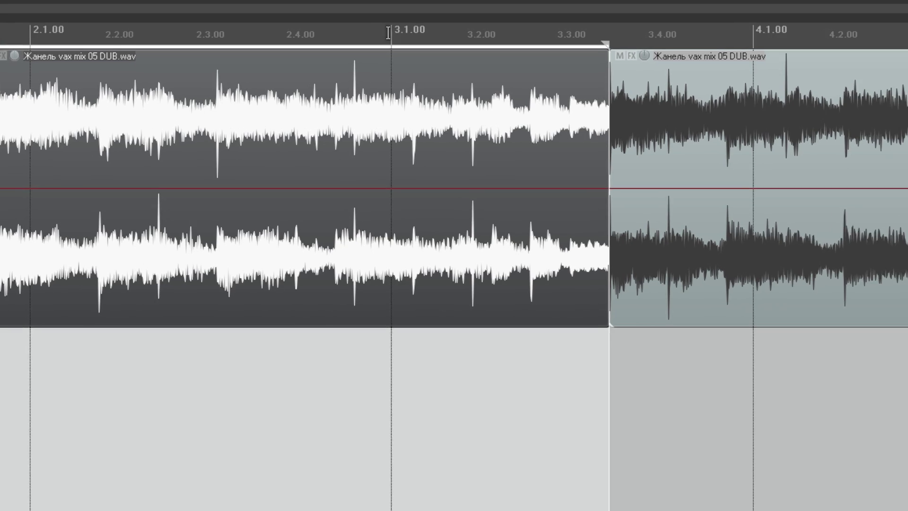
pyautogui.rightClick(388, 33)
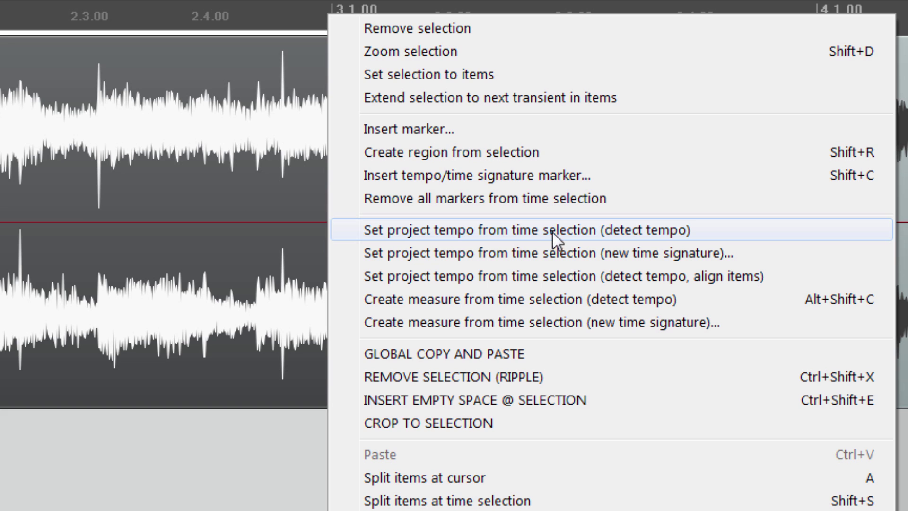
pyautogui.click(619, 230)
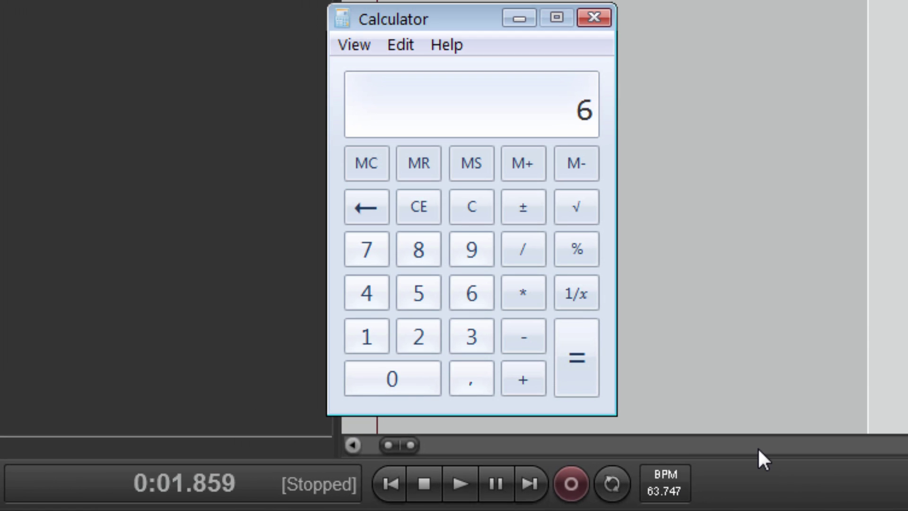
# Multiply 64 by 2 in the Calculator app
pyautogui.write('4*2')
pyautogui.press('Return')
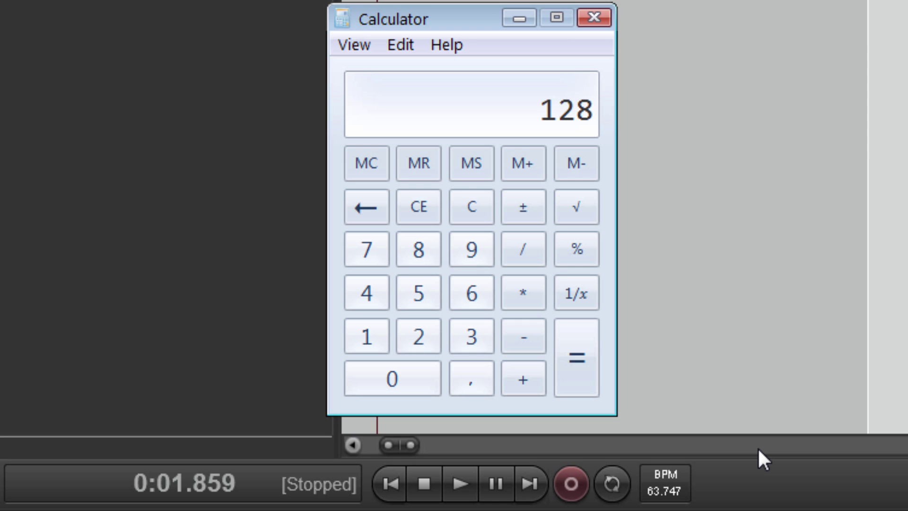
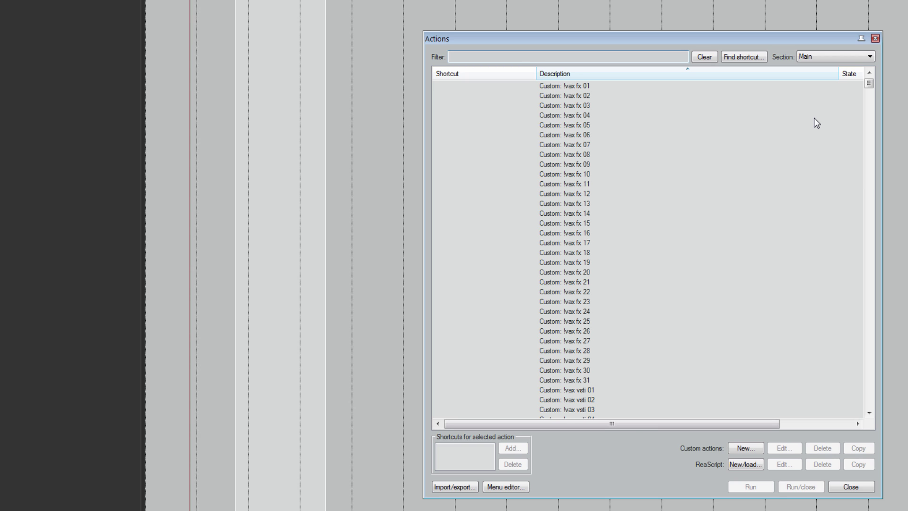
# Edit the custom action "!vax fx 05": filter actions by "folder track" and try to add "SWS/S&M: Save selected tracks folder states"
pyautogui.click(762, 125)
pyautogui.click(789, 449)
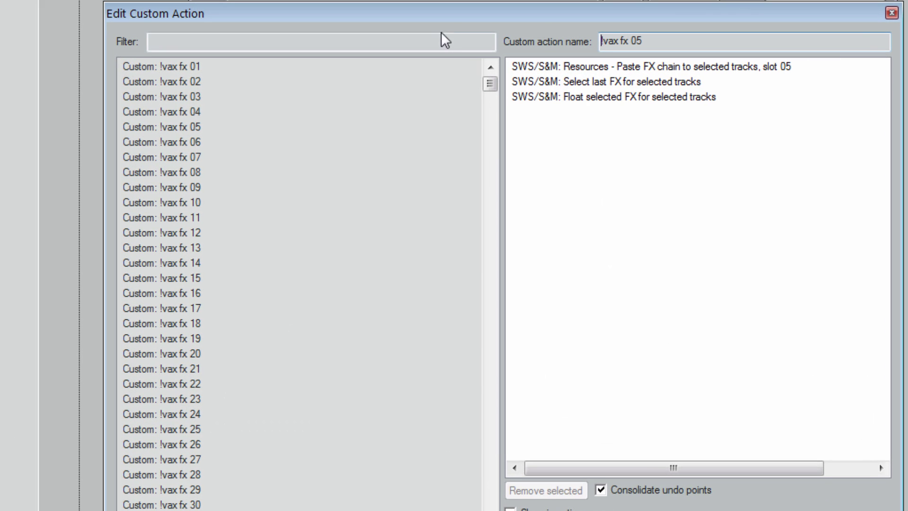
pyautogui.click(445, 41)
pyautogui.write('fx folder')
pyautogui.press('Home')
pyautogui.press('Delete')
pyautogui.press('Delete')
pyautogui.press('Delete')
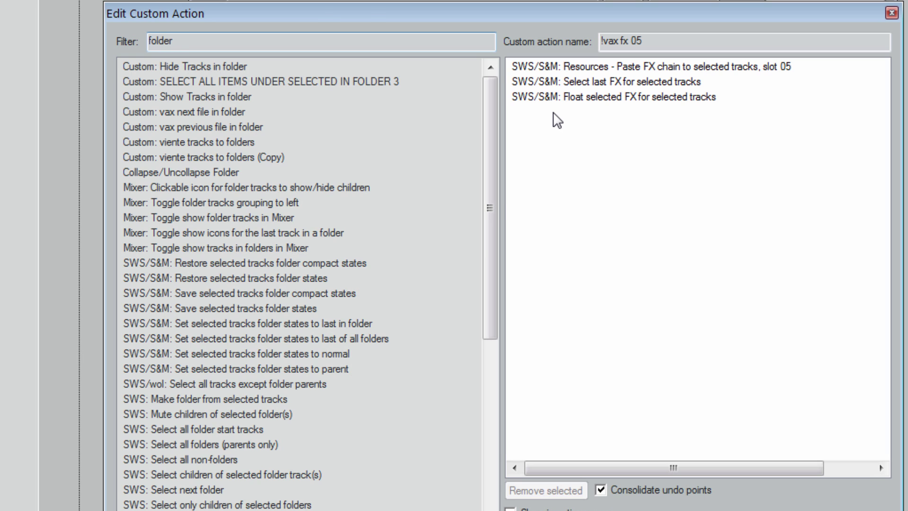
pyautogui.write('trac')
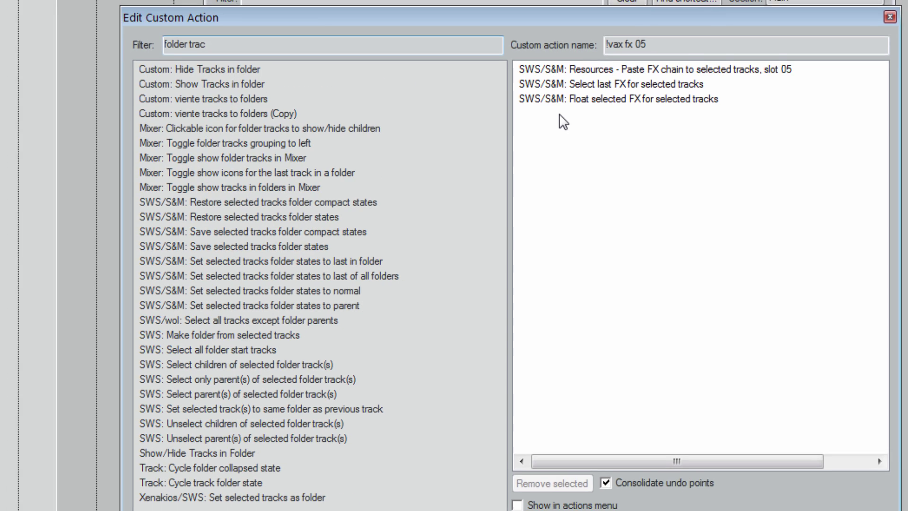
pyautogui.write('k')
pyautogui.moveTo(222, 247); pyautogui.dragTo(397, 244)
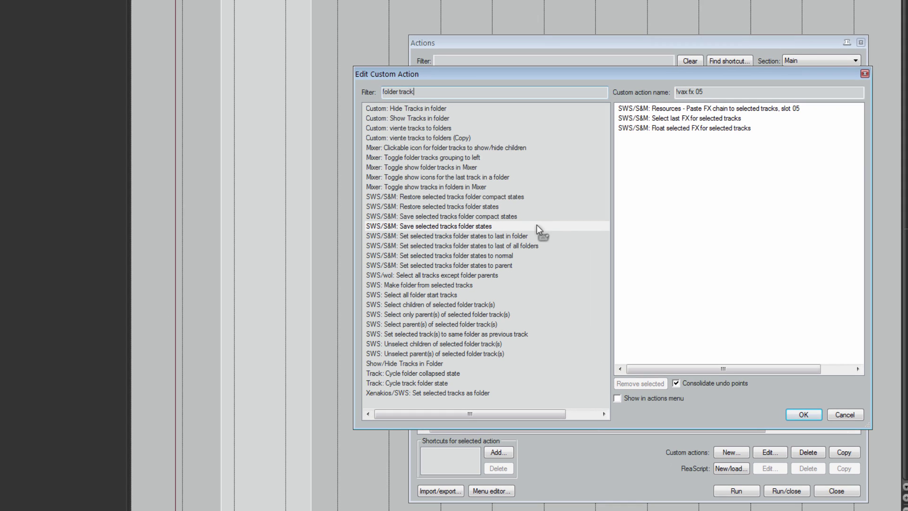
pyautogui.click(842, 414)
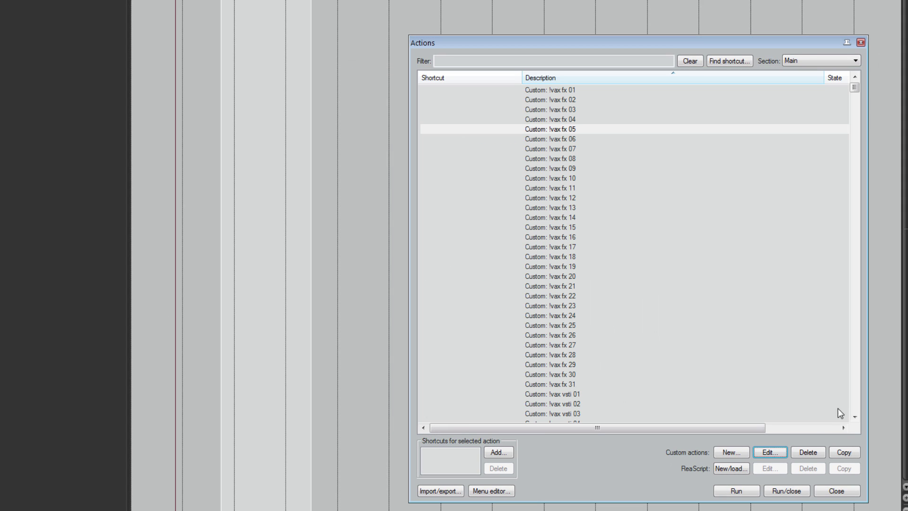
# Look through the custom vax fx, vsti and script entries in the action list together with their shortcuts
pyautogui.click(628, 169)
pyautogui.click(626, 207)
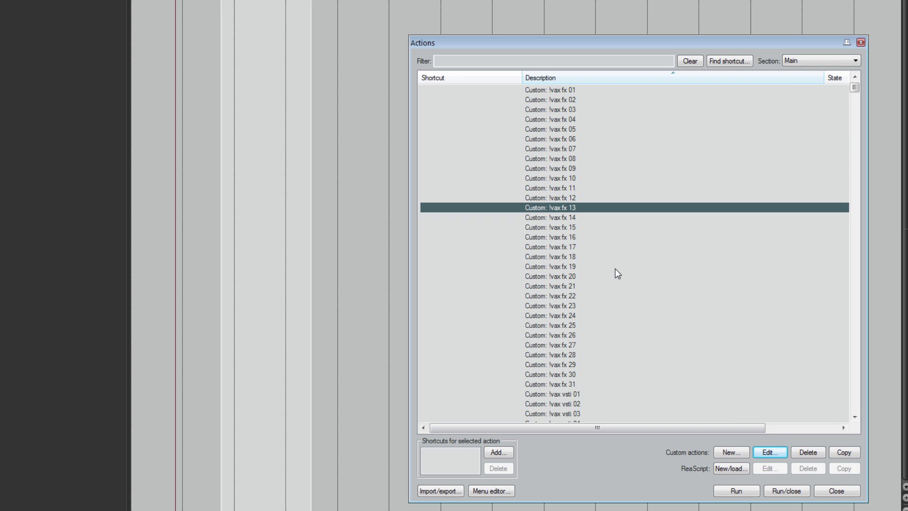
pyautogui.scroll(-6, 627, 271)
pyautogui.scroll(-20, 627, 270)
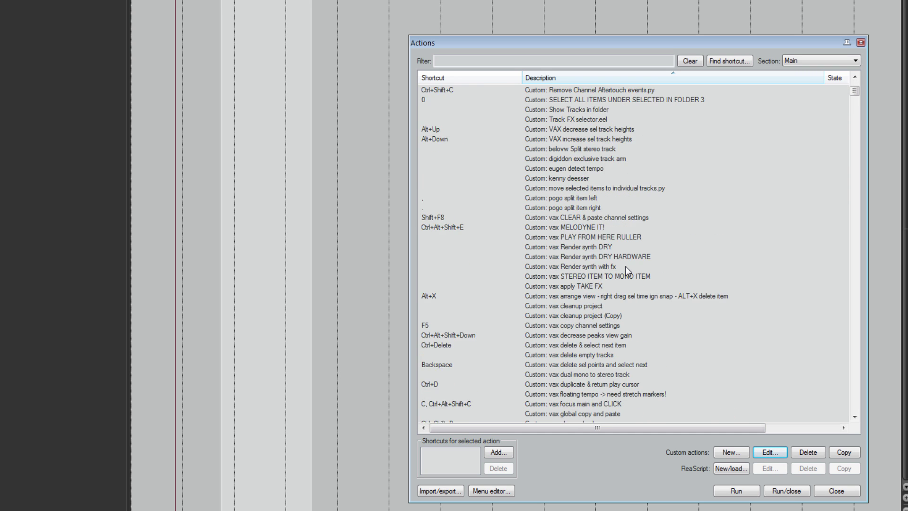
pyautogui.scroll(20, 626, 267)
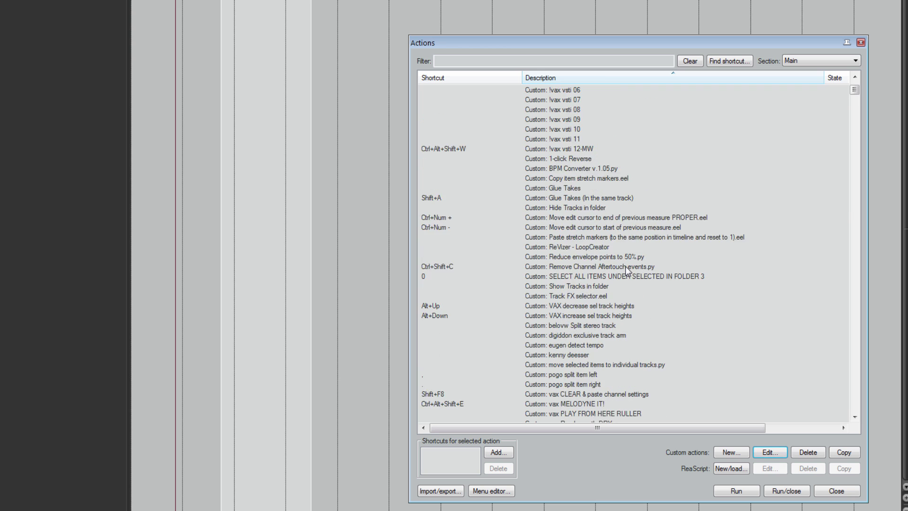
pyautogui.scroll(-8, 628, 271)
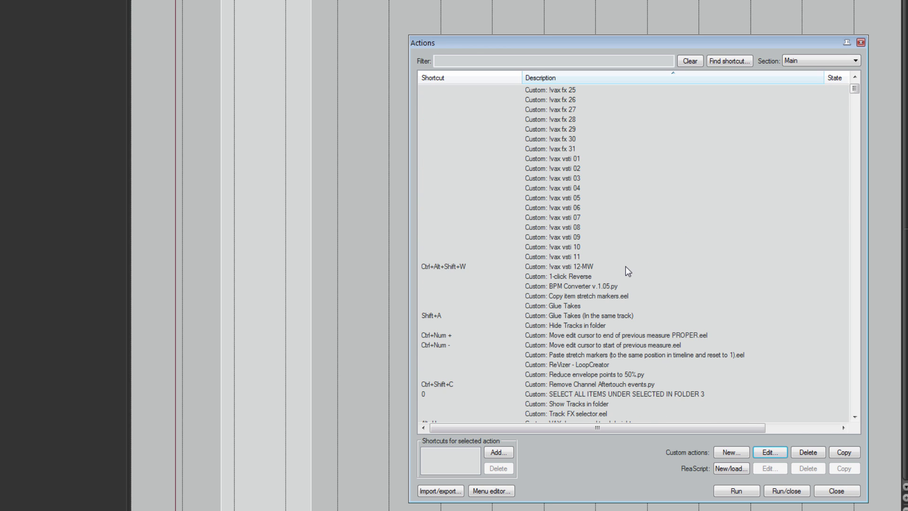
pyautogui.scroll(-6, 627, 271)
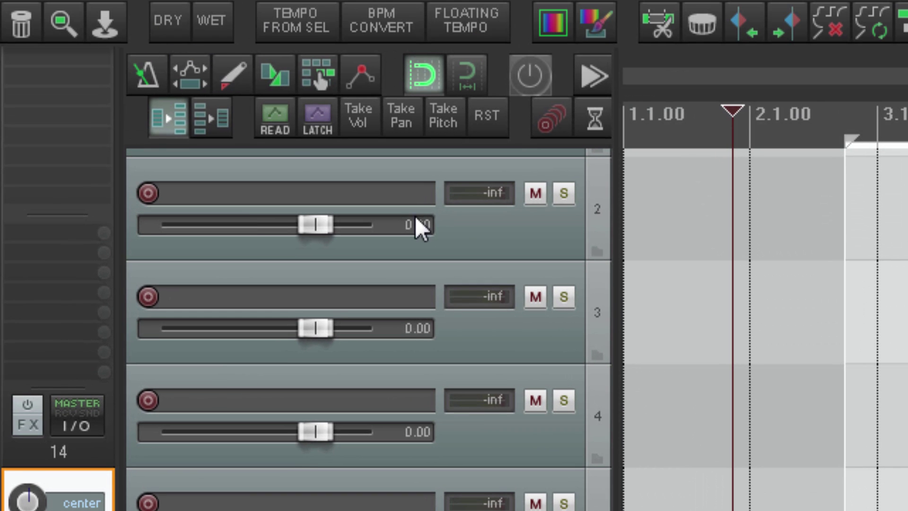
# Color tracks 2 and 4 with the red custom color
pyautogui.click(659, 230)
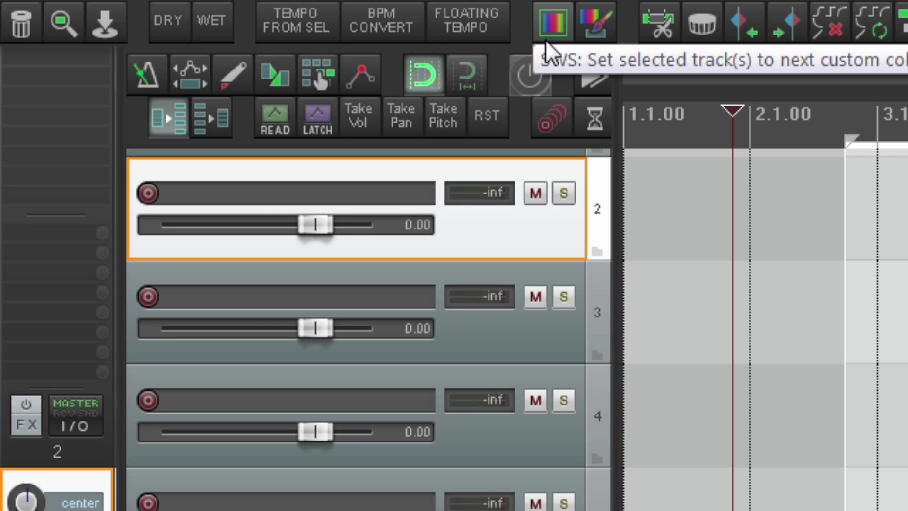
pyautogui.click(582, 34)
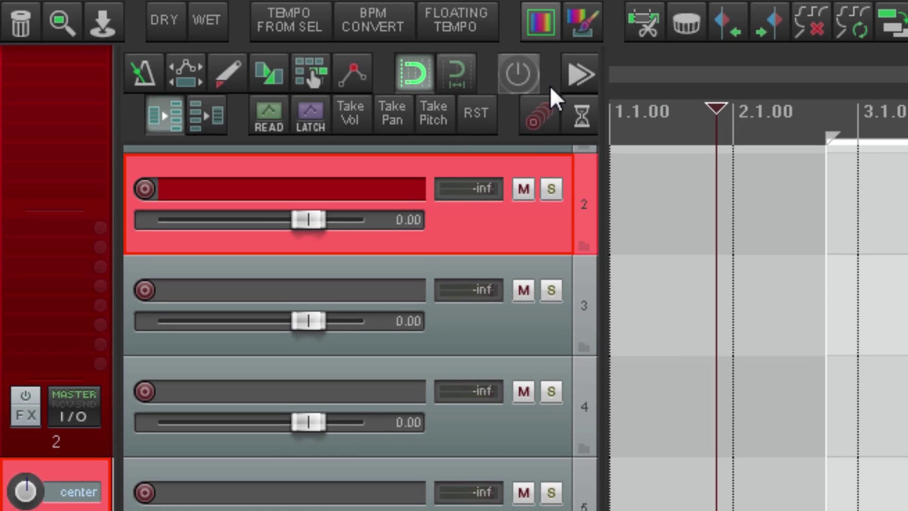
pyautogui.click(551, 405)
pyautogui.click(448, 19)
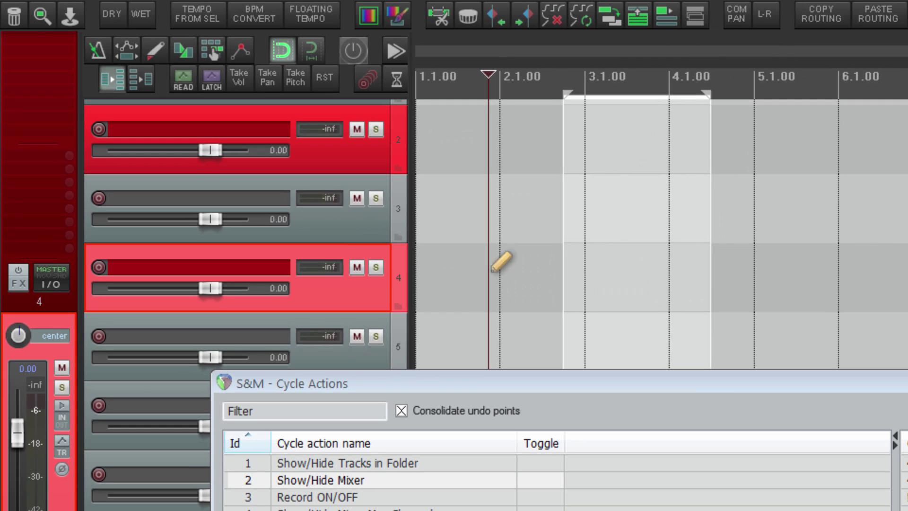
# Draw an empty MIDI item on track 4 from 2.1.00 to 5.1.00
pyautogui.moveTo(566, 338); pyautogui.dragTo(847, 365)
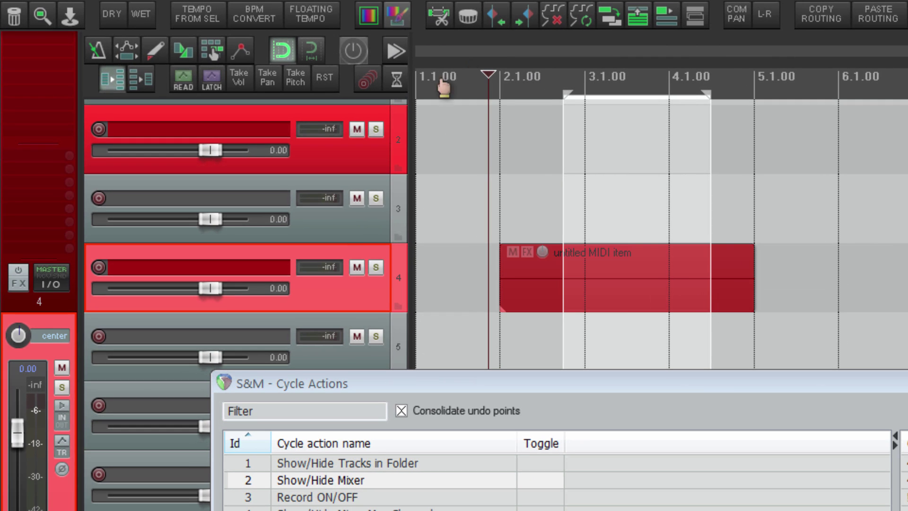
pyautogui.moveTo(543, 171); pyautogui.dragTo(577, 307)
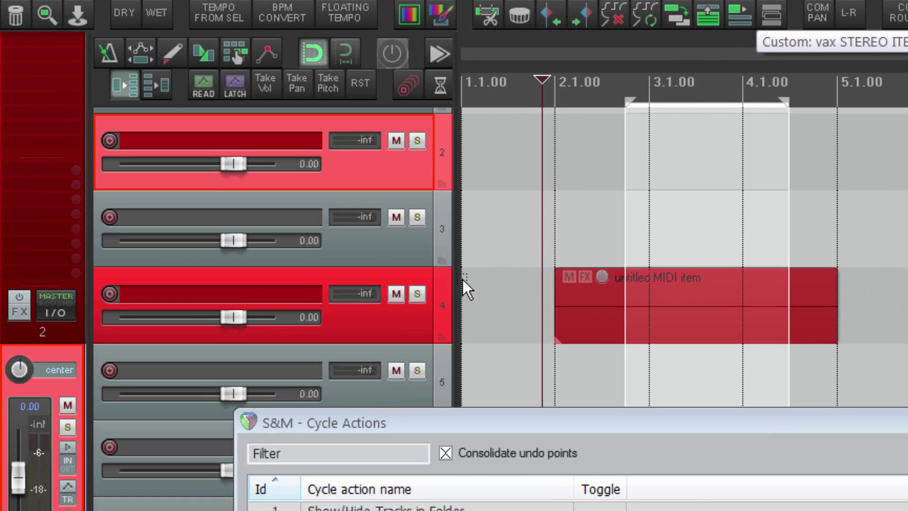
# Open the routing settings of track 4 and look through its available parent channels
pyautogui.click(447, 286)
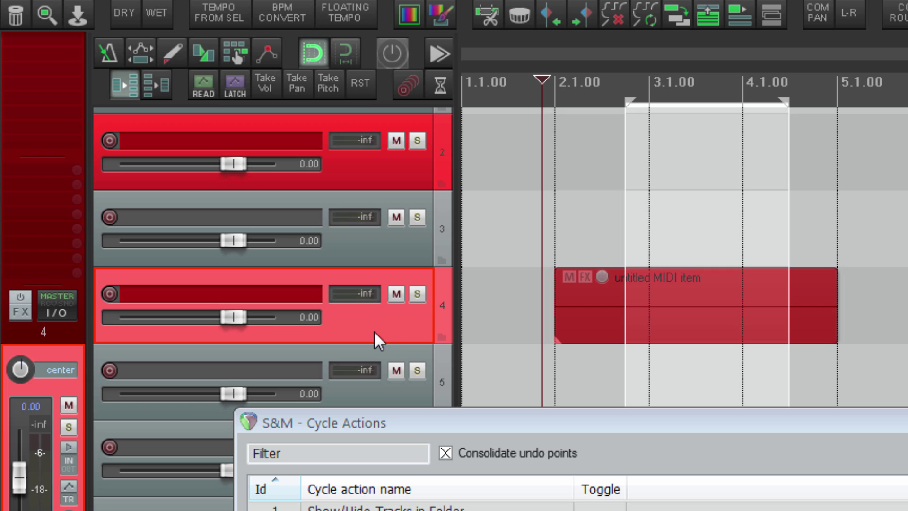
pyautogui.click(54, 312)
pyautogui.click(397, 78)
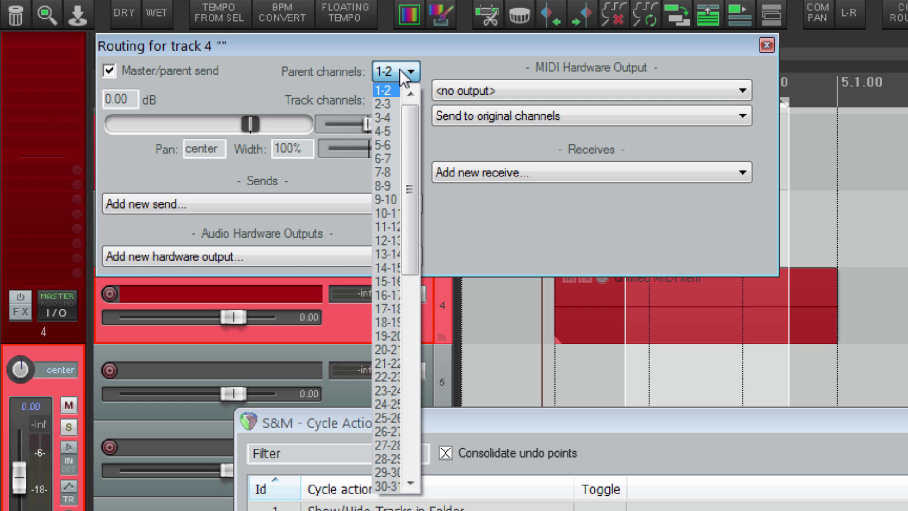
pyautogui.moveTo(418, 117); pyautogui.dragTo(425, 393)
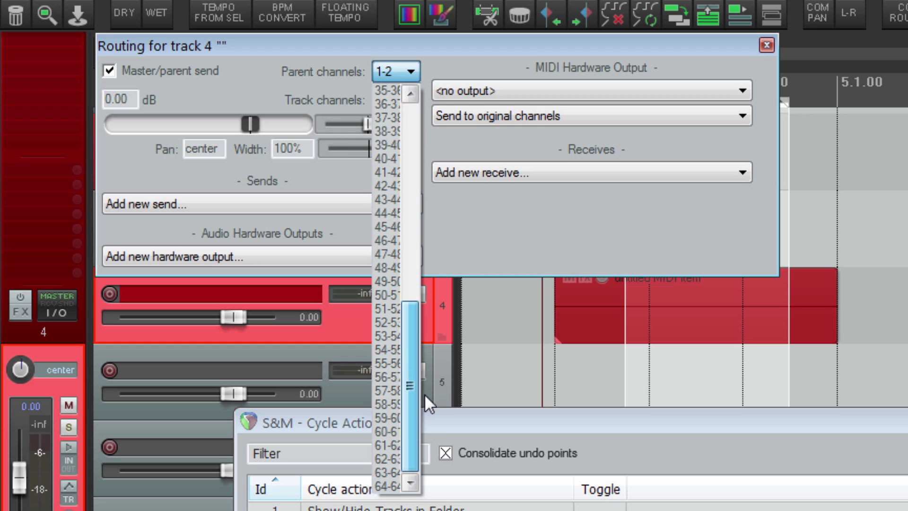
pyautogui.moveTo(412, 425); pyautogui.dragTo(414, 177)
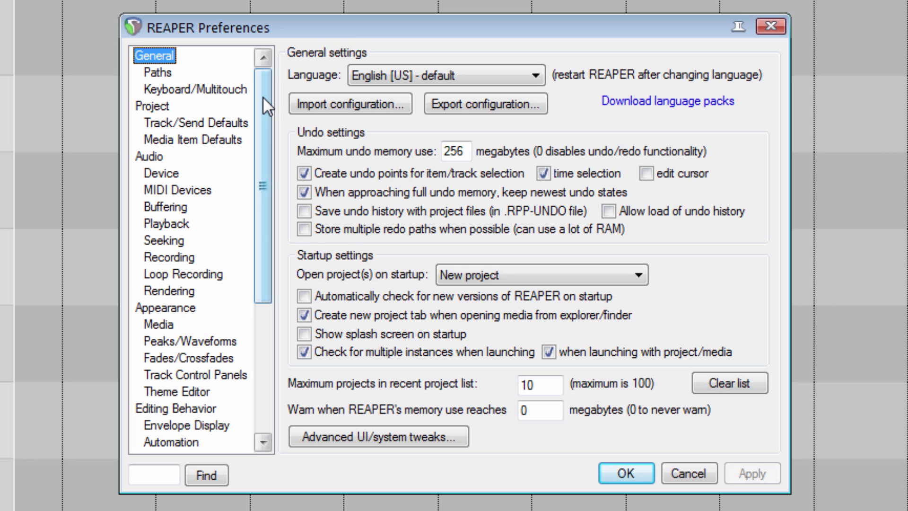
# Search the preferences for "fx" and find the match in the Track/Send Defaults settings
pyautogui.moveTo(263, 95); pyautogui.dragTo(265, 76)
pyautogui.moveTo(265, 98); pyautogui.dragTo(273, 83)
pyautogui.scroll(-3, 265, 170)
pyautogui.scroll(3, 269, 124)
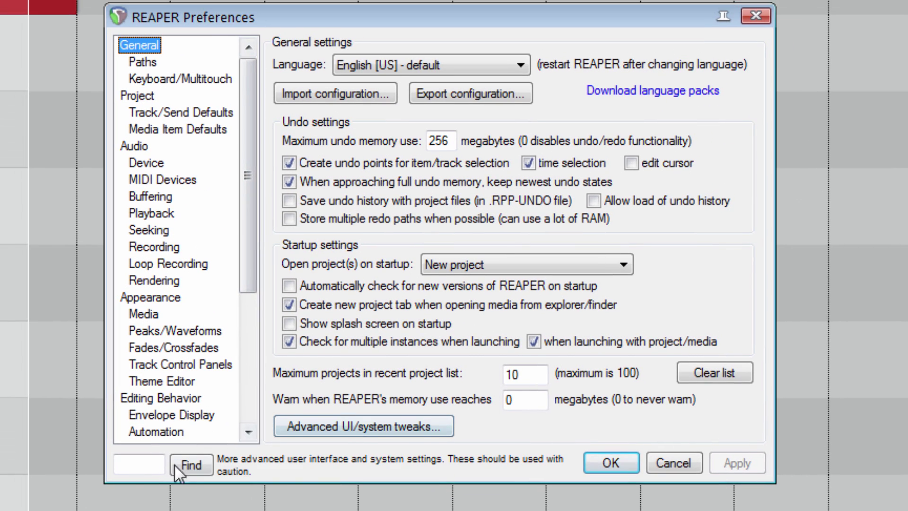
pyautogui.click(174, 464)
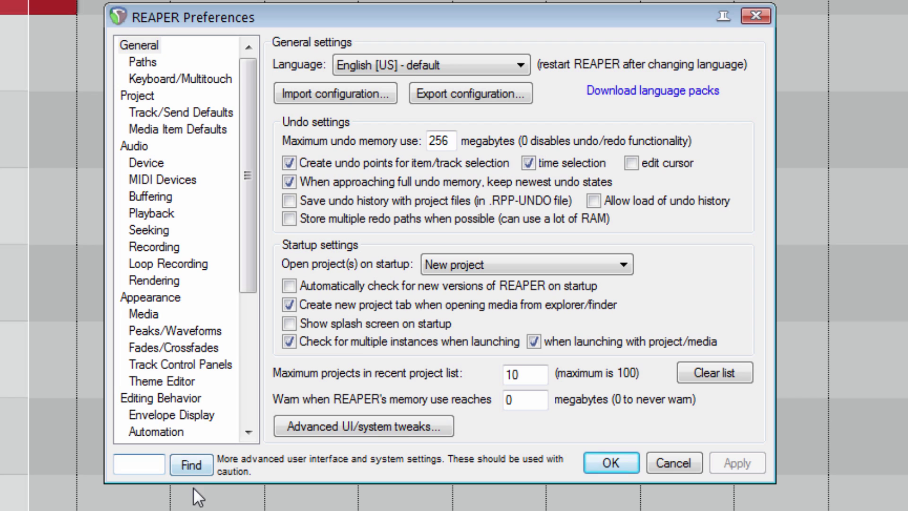
pyautogui.write('fx')
pyautogui.click(202, 464)
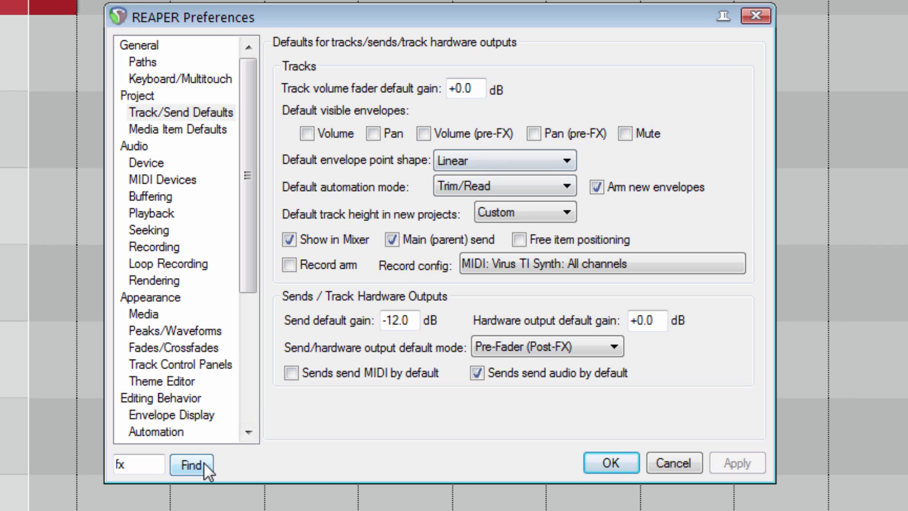
pyautogui.click(198, 462)
pyautogui.click(195, 461)
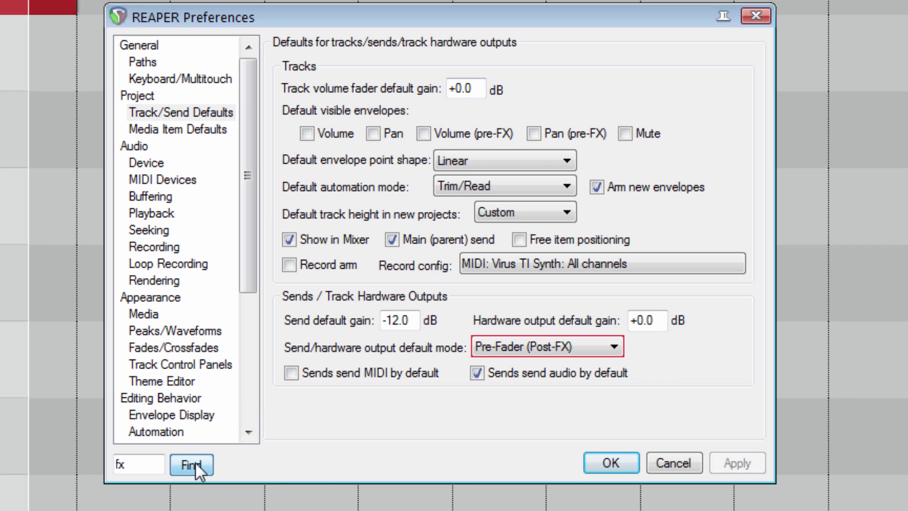
# Step through the further "fx" matches in the Buffering and Playback preferences
pyautogui.click(195, 462)
pyautogui.click(194, 461)
pyautogui.click(195, 462)
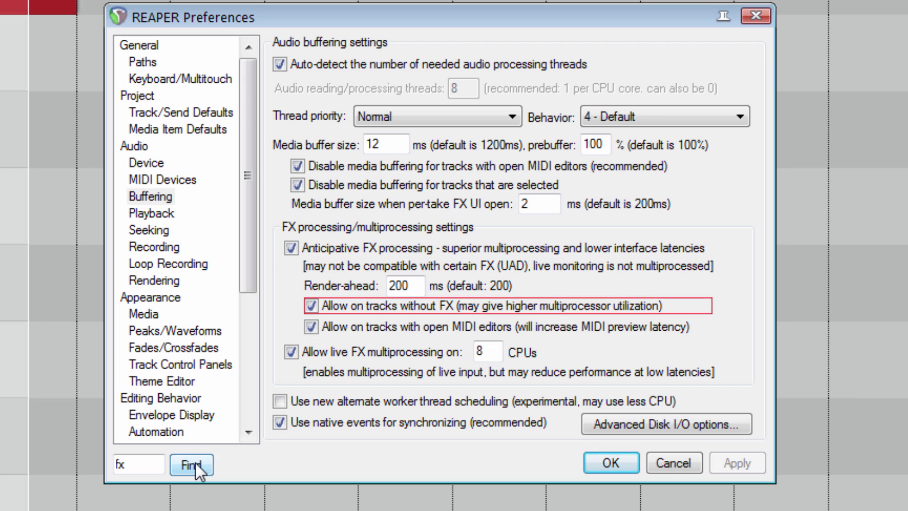
pyautogui.click(195, 462)
pyautogui.click(195, 461)
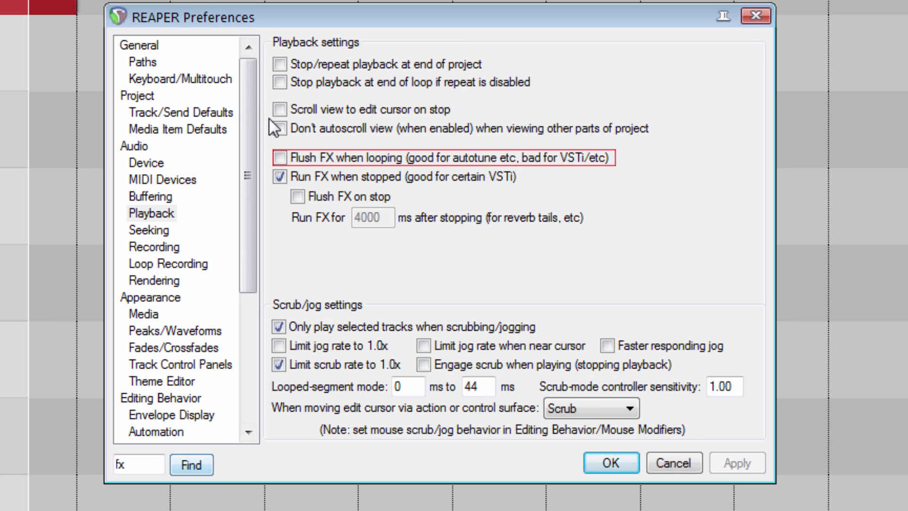
pyautogui.moveTo(254, 133); pyautogui.dragTo(241, 100)
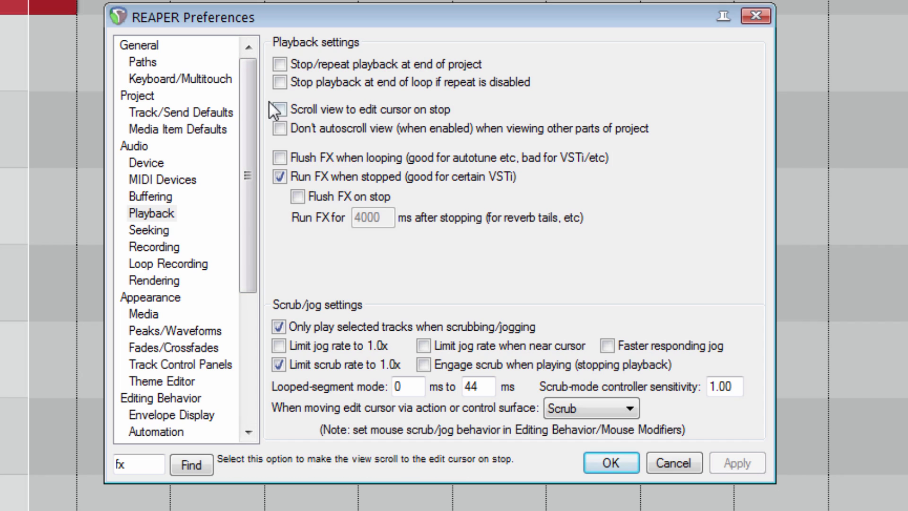
pyautogui.moveTo(243, 97); pyautogui.dragTo(249, 212)
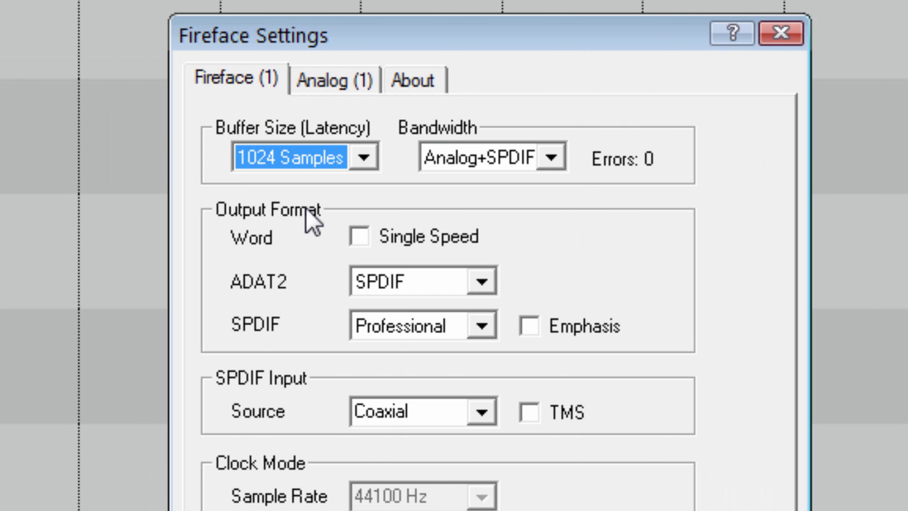
# Examine the buffer size (latency) setting of the Fireface audio interface
pyautogui.click(272, 162)
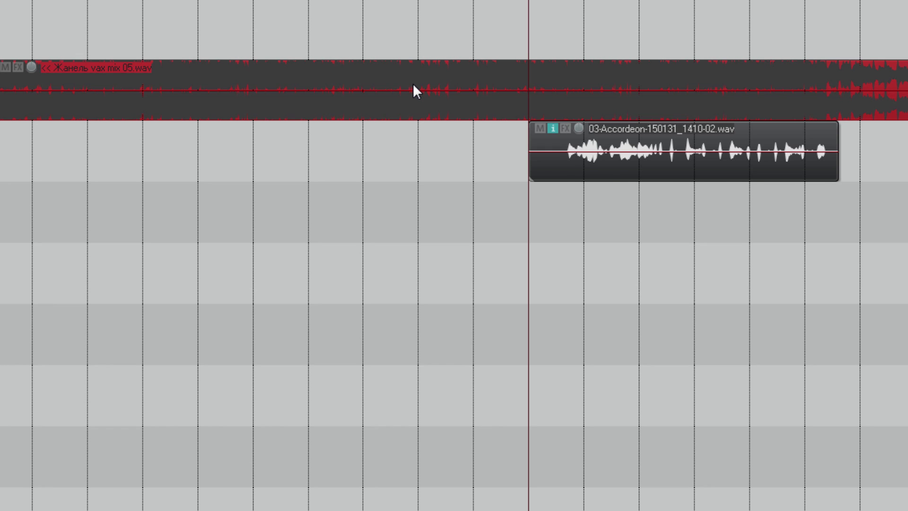
# Select all items in the project, then view the project settings and close them without changes
pyautogui.hotkey('ctrl', 'a')
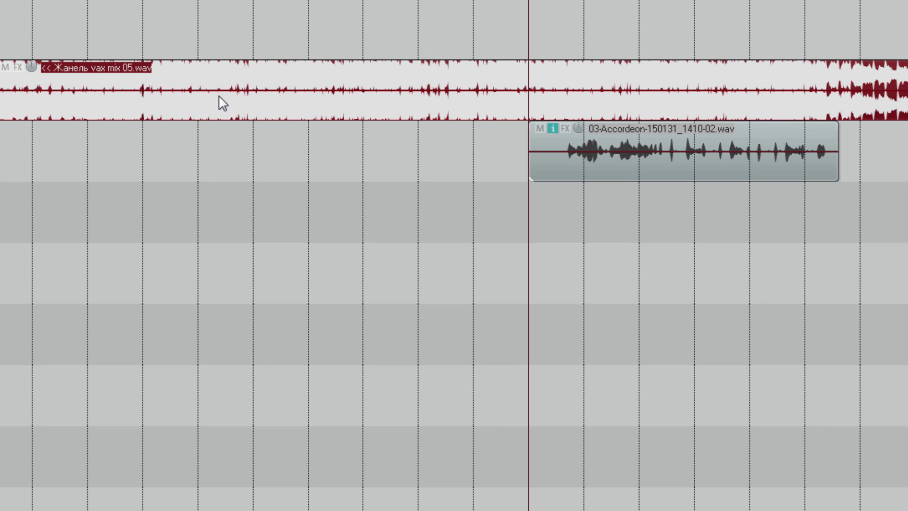
pyautogui.hotkey('alt', 'Return')
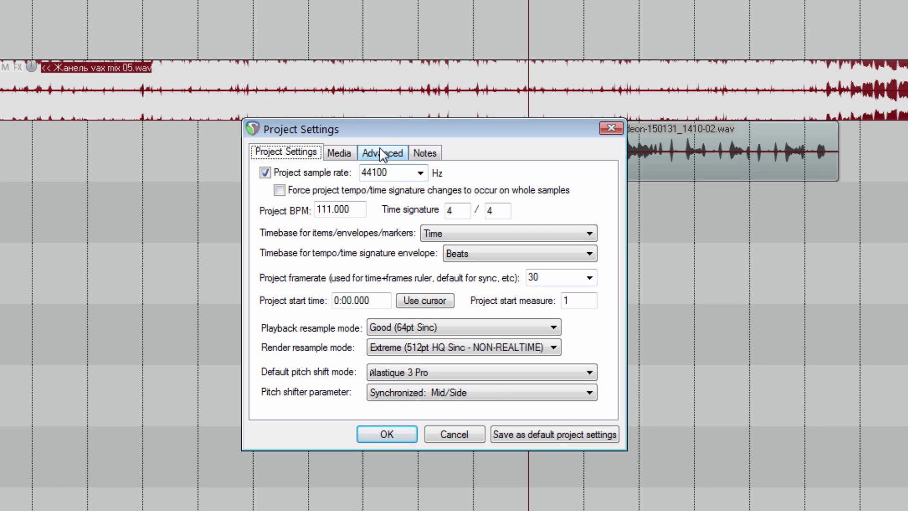
pyautogui.click(611, 128)
pyautogui.moveTo(555, 127)
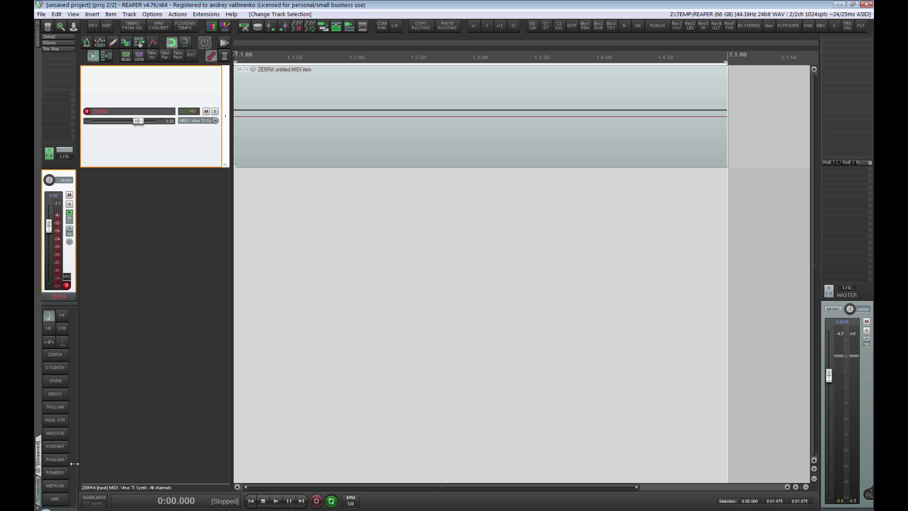
# Switch to the first open project, paste the ZEBRA track below the last track and return to the project start
pyautogui.click(39, 488)
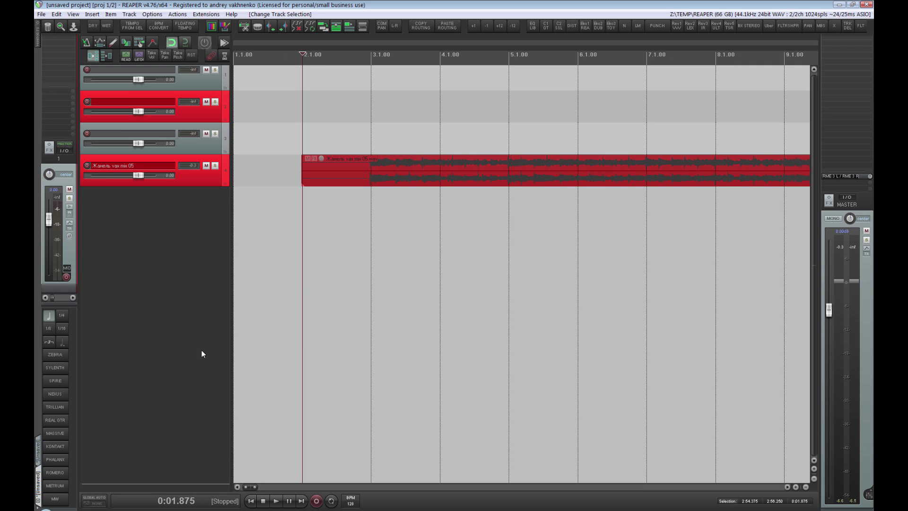
pyautogui.hotkey('ctrl', 'v')
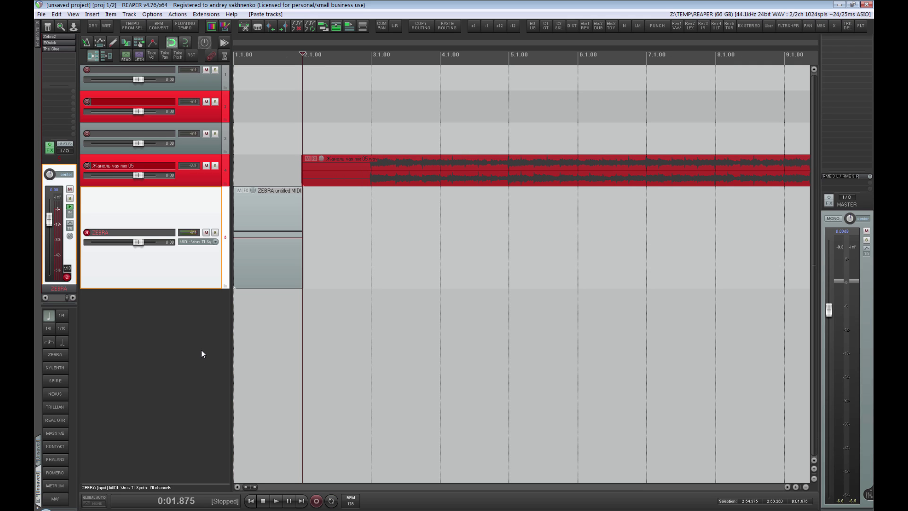
pyautogui.press('Home')
pyautogui.scroll(2, 351, 347)
pyautogui.scroll(1, 351, 347)
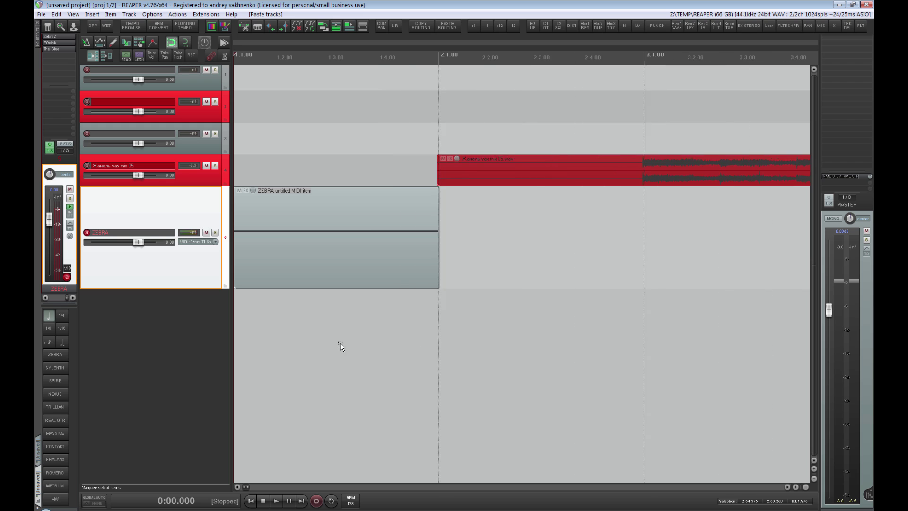
pyautogui.scroll(-5, 352, 343)
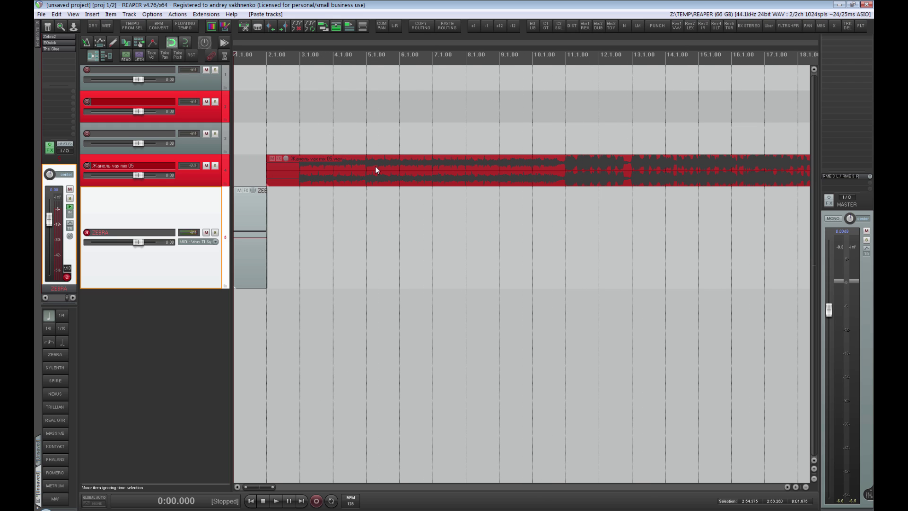
# Move the audio item on track 4 back to the start of the project at 1.1.00
pyautogui.moveTo(388, 171); pyautogui.dragTo(333, 180)
pyautogui.scroll(-2, 402, 192)
pyautogui.scroll(-4, 401, 192)
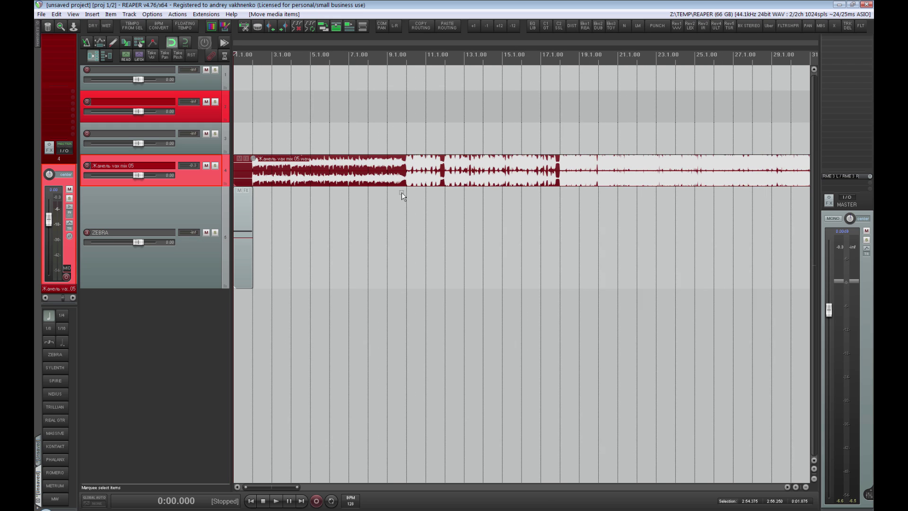
# Extend the track selection upward from the ZEBRA track and delete the selected tracks
pyautogui.press('Down')
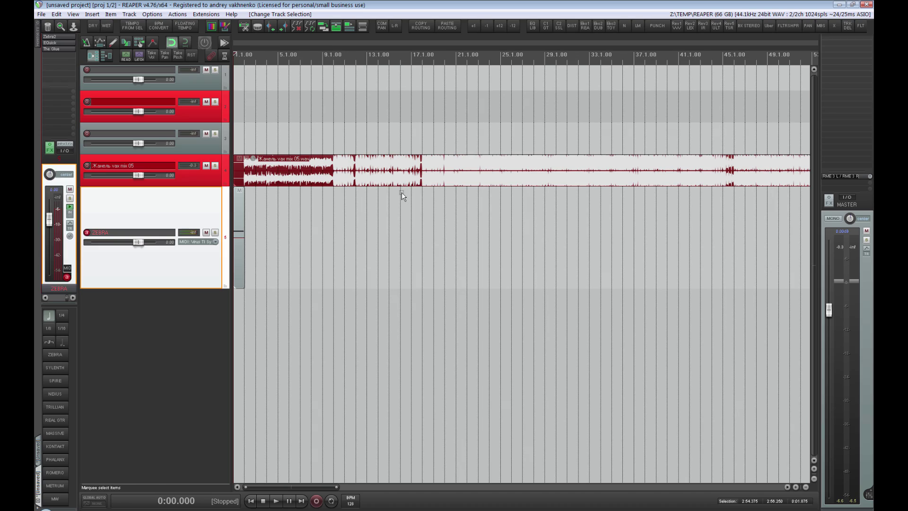
pyautogui.hotkey('shift', 'Up')
pyautogui.press('Delete')
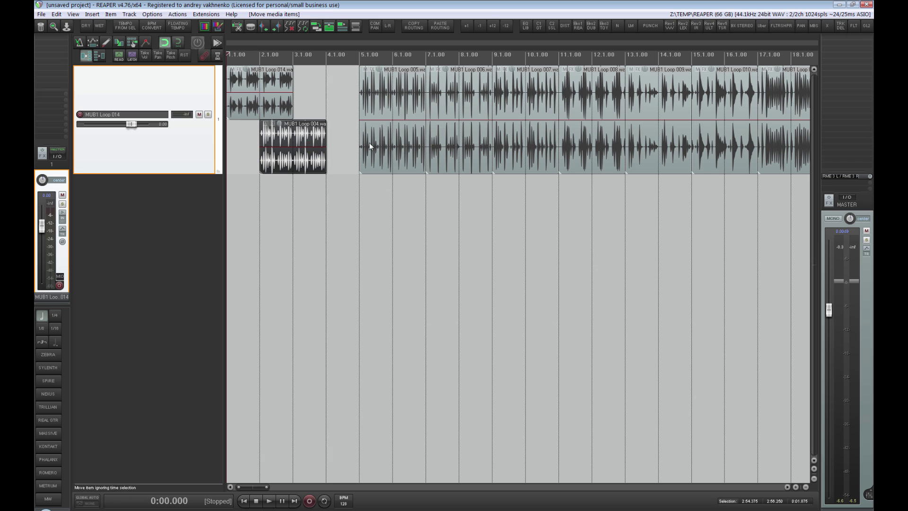
# Move the MUB1 loop items from 005 onward to earlier positions on the track so that they overlap in time
pyautogui.moveTo(370, 147); pyautogui.dragTo(426, 154)
pyautogui.keyDown('ctrl'); pyautogui.click(430, 128); pyautogui.keyUp('ctrl')
pyautogui.moveTo(526, 146); pyautogui.dragTo(343, 136)
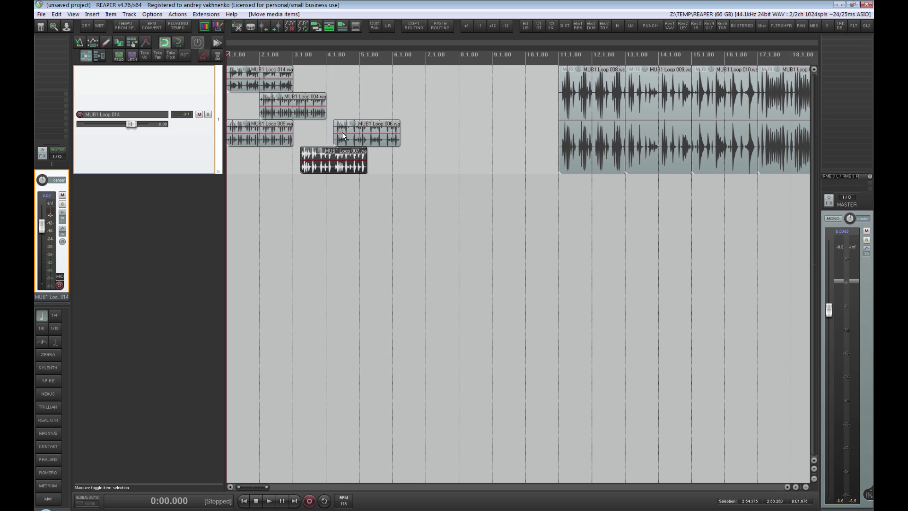
pyautogui.moveTo(598, 120); pyautogui.dragTo(374, 117)
pyautogui.moveTo(632, 118); pyautogui.dragTo(267, 142)
pyautogui.moveTo(707, 113); pyautogui.dragTo(360, 93)
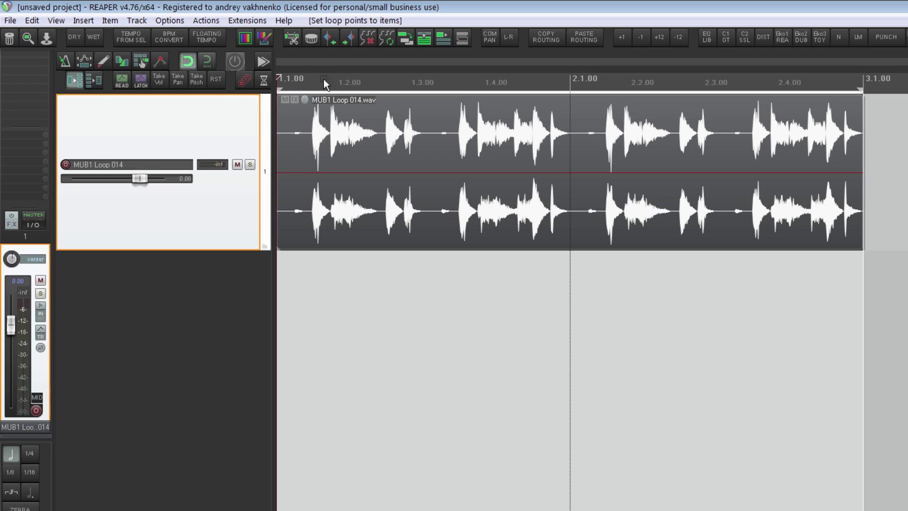
# Show the take pan envelope on the MUB1 Loop 014 item, raise it, draw a dip around 2.1.00 and play it back
pyautogui.click(179, 82)
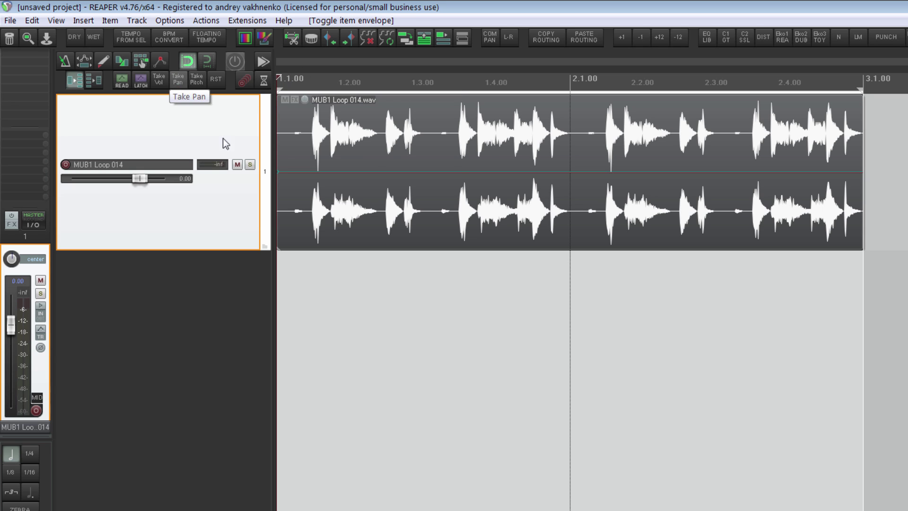
pyautogui.moveTo(386, 169); pyautogui.dragTo(386, 111)
pyautogui.press('space')
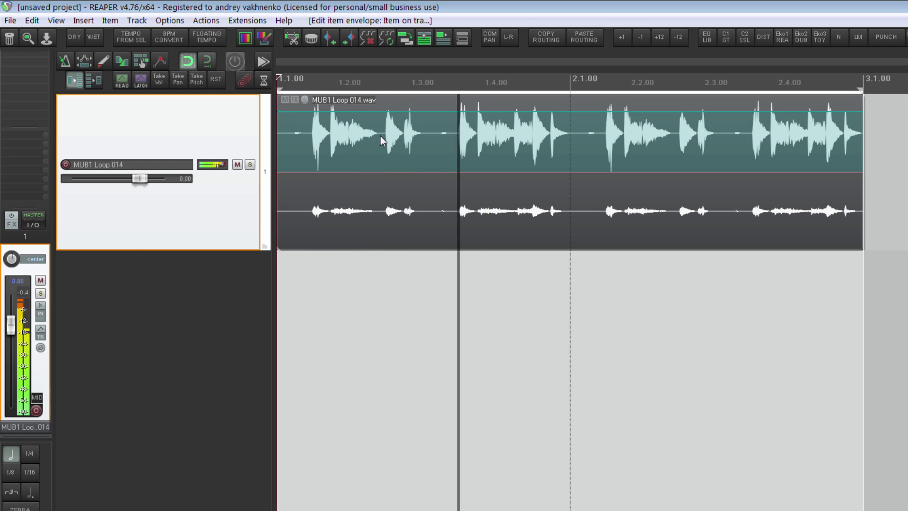
pyautogui.press('space')
pyautogui.moveTo(511, 112)
pyautogui.mouseDown()
pyautogui.moveTo(598, 213)
pyautogui.moveTo(707, 206)
pyautogui.moveTo(755, 163)
pyautogui.mouseUp()
pyautogui.press('space')
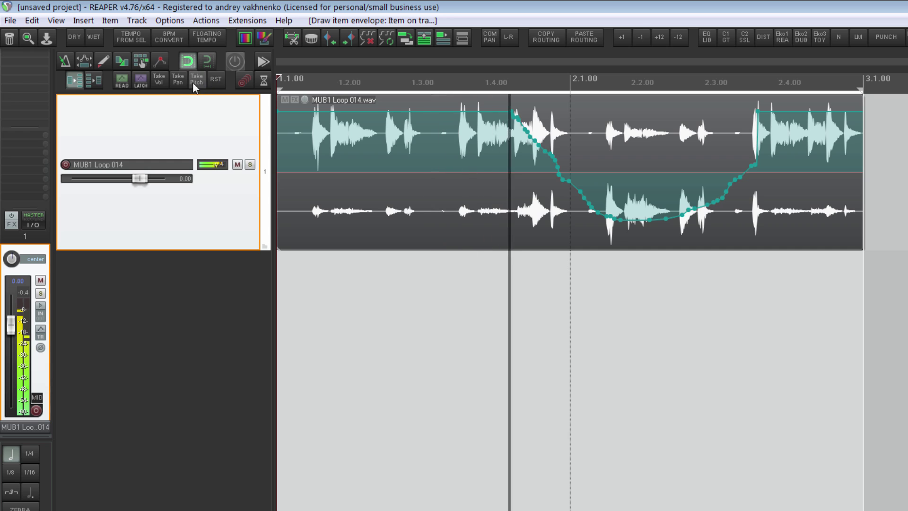
# Show the take volume envelope, ramp it upward across the item, add a low point near its start and play it back
pyautogui.click(158, 80)
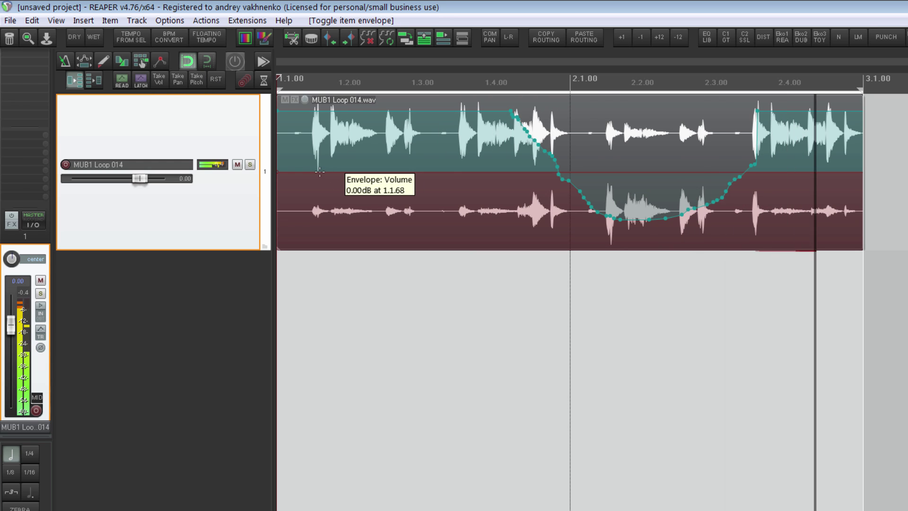
pyautogui.press('space')
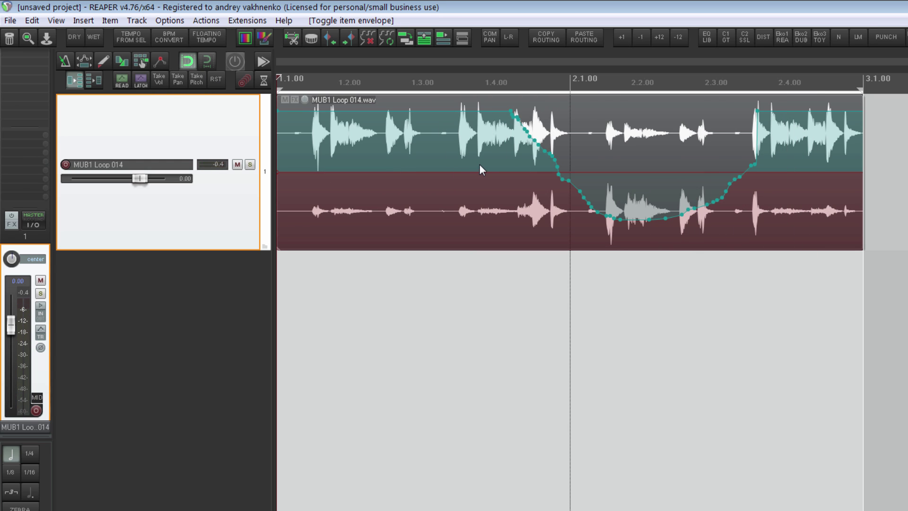
pyautogui.moveTo(481, 169)
pyautogui.mouseDown()
pyautogui.moveTo(573, 160)
pyautogui.moveTo(396, 158)
pyautogui.mouseUp()
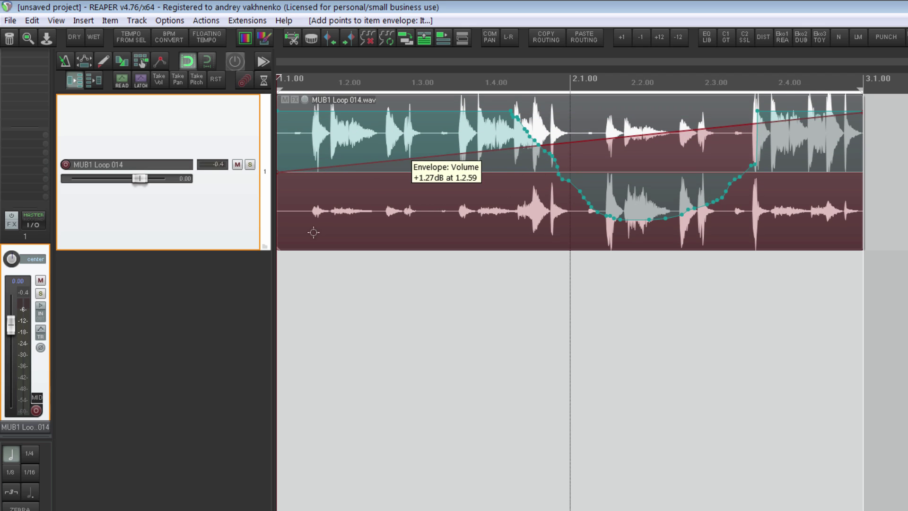
pyautogui.moveTo(314, 229); pyautogui.dragTo(315, 219)
pyautogui.press('space')
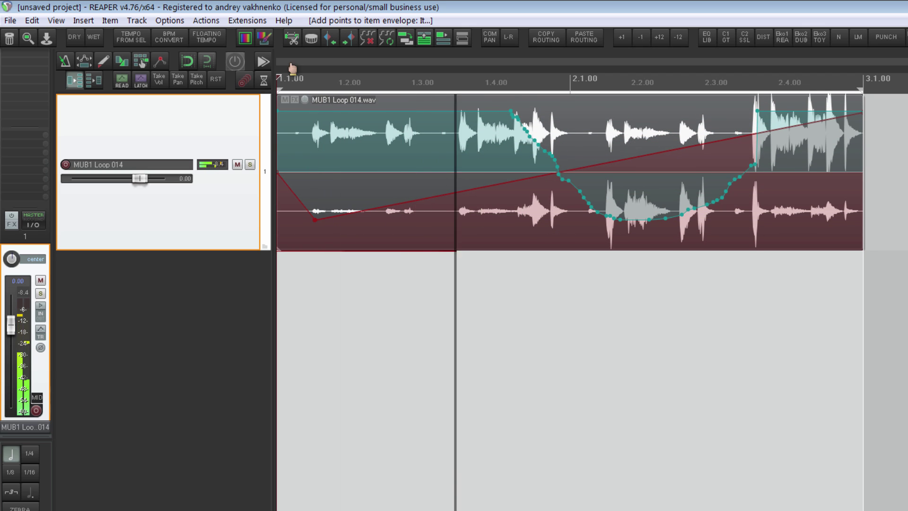
# Reset the take envelopes, ramp the take pitch envelope upward to the item's end at 3.1.00 and enable snapping
pyautogui.click(216, 80)
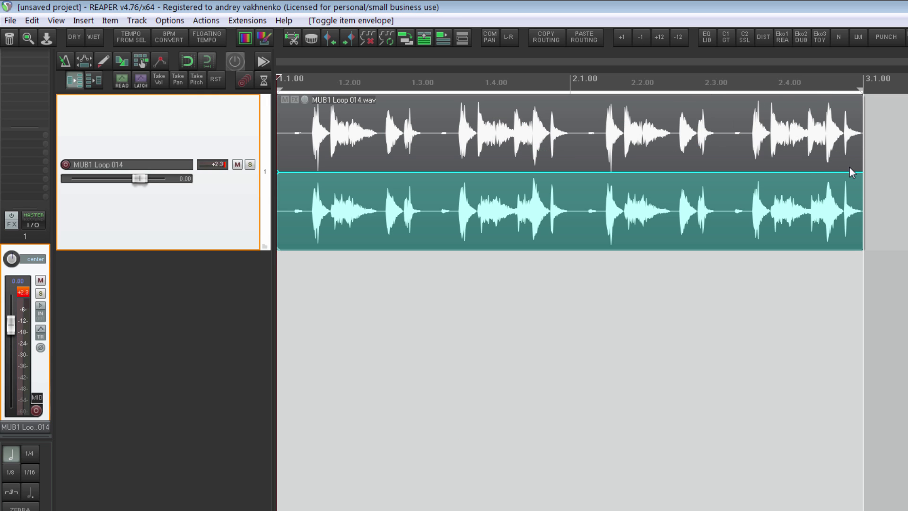
pyautogui.moveTo(850, 169); pyautogui.dragTo(863, 87)
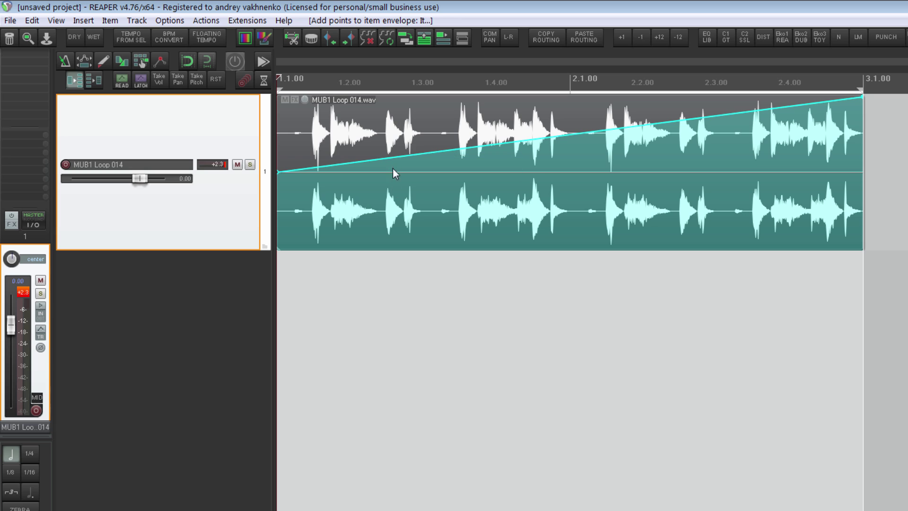
pyautogui.hotkey('alt', 's')
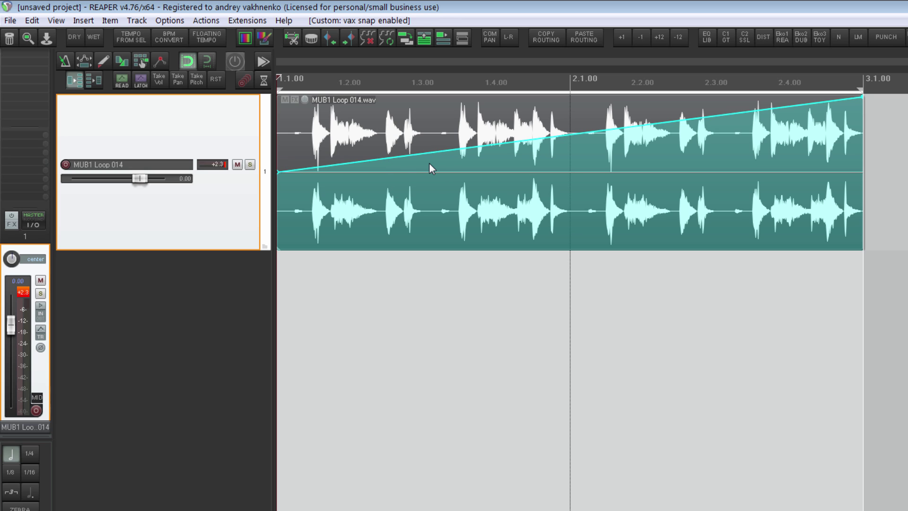
# Set the grid to 1/16 and play back the MUB1 Loop 014 item with its rising take pitch envelope
pyautogui.press('4')
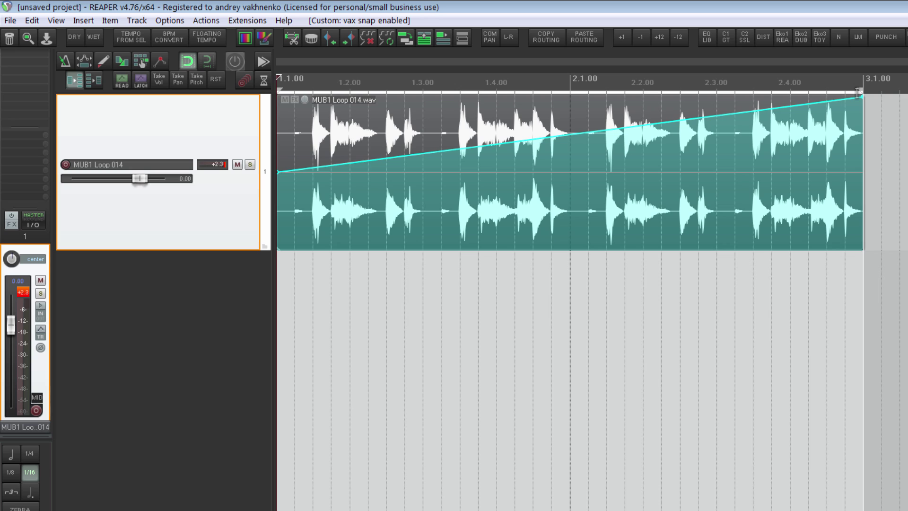
pyautogui.moveTo(644, 128)
pyautogui.press('space')
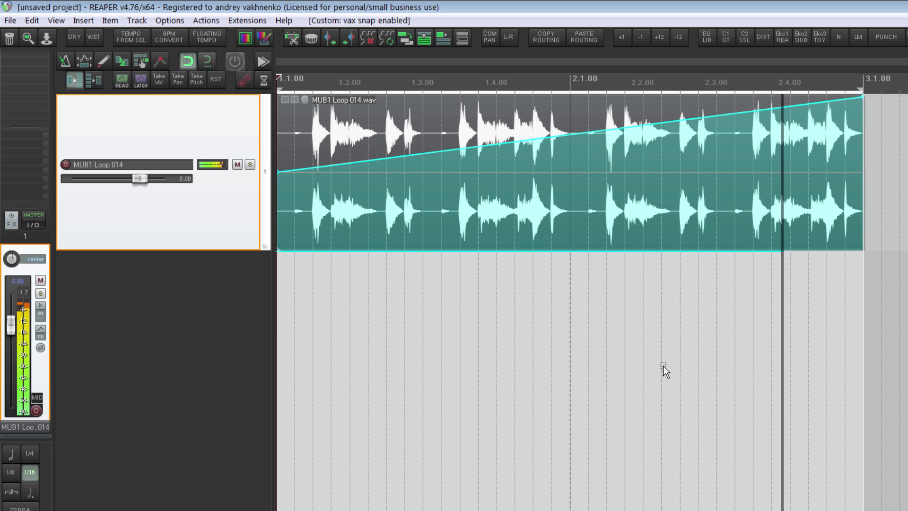
# Render the pitch-enveloped item dry to a new track, play back the soloed render and undo the operation
pyautogui.click(74, 36)
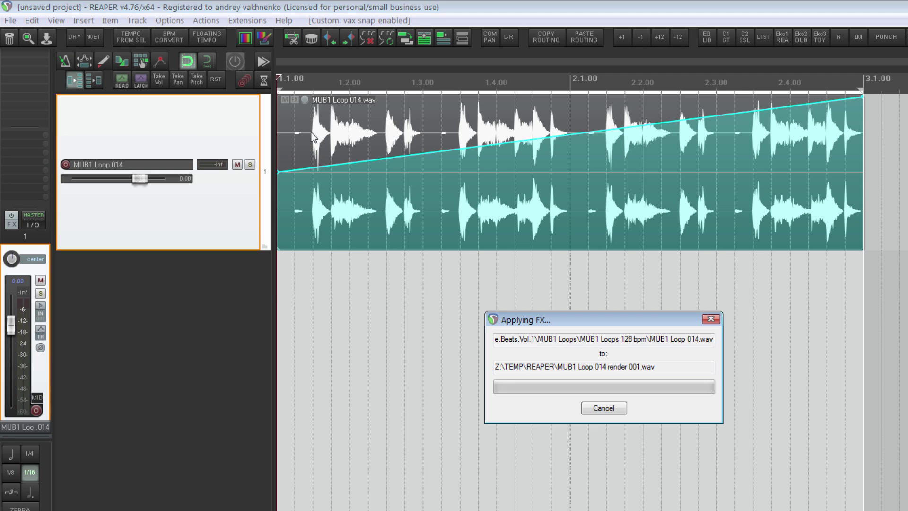
pyautogui.press('space')
pyautogui.hotkey('ctrl', 'Up')
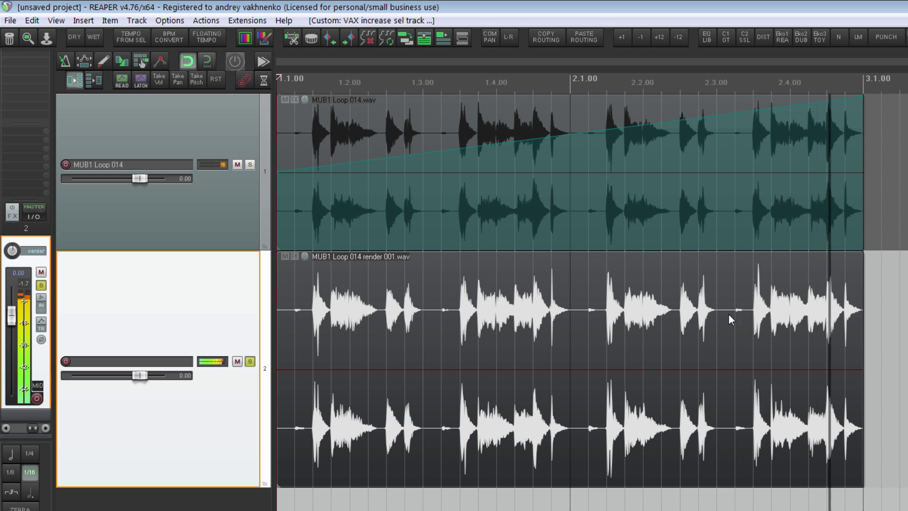
pyautogui.press('space')
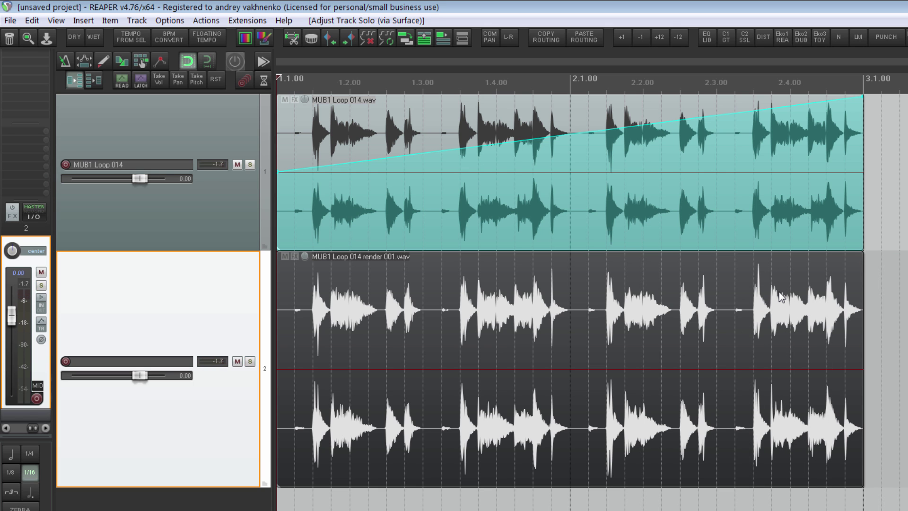
pyautogui.hotkey('ctrl', 'z')
# Examine the default pitch shift mode in the project settings and the available take pitch shift modes in the item's properties
pyautogui.hotkey('alt', 'Return')
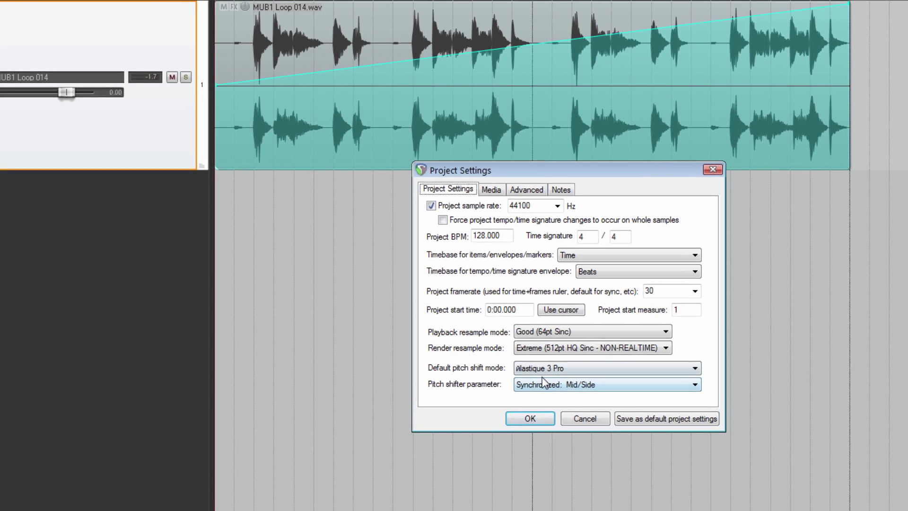
pyautogui.click(584, 447)
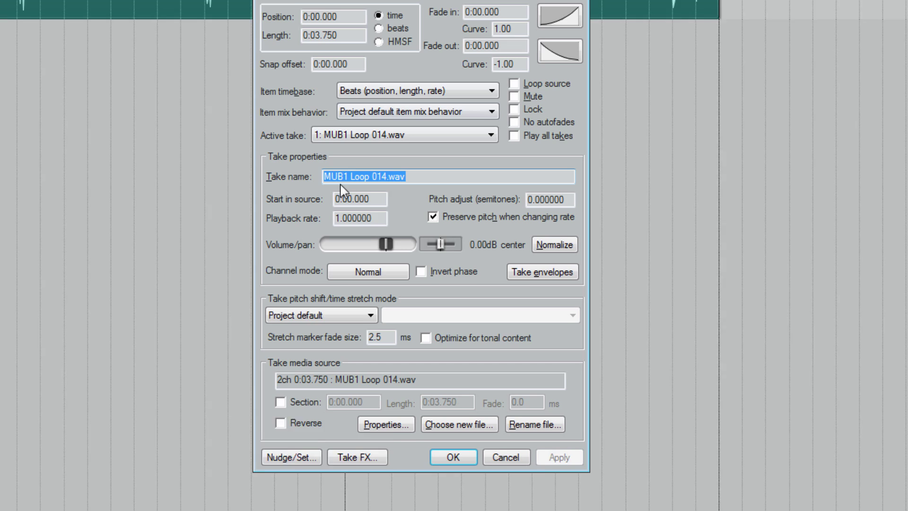
pyautogui.click(366, 314)
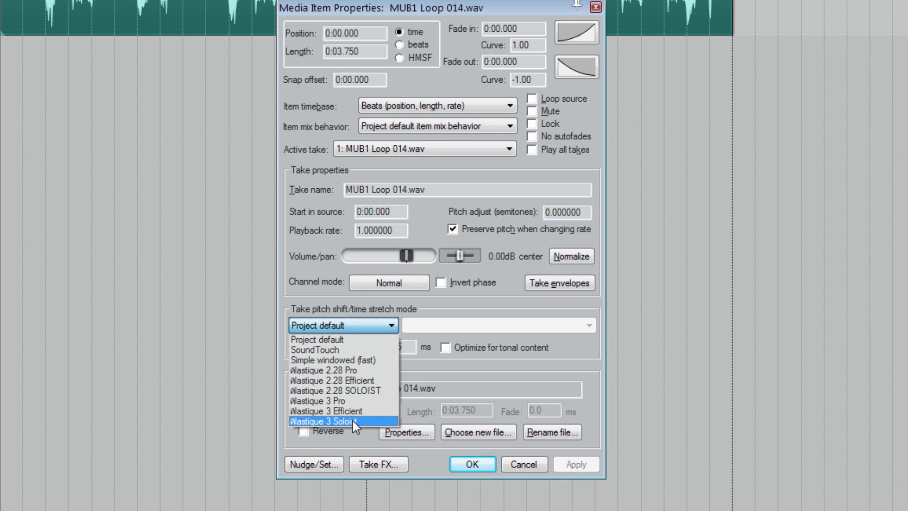
pyautogui.click(362, 339)
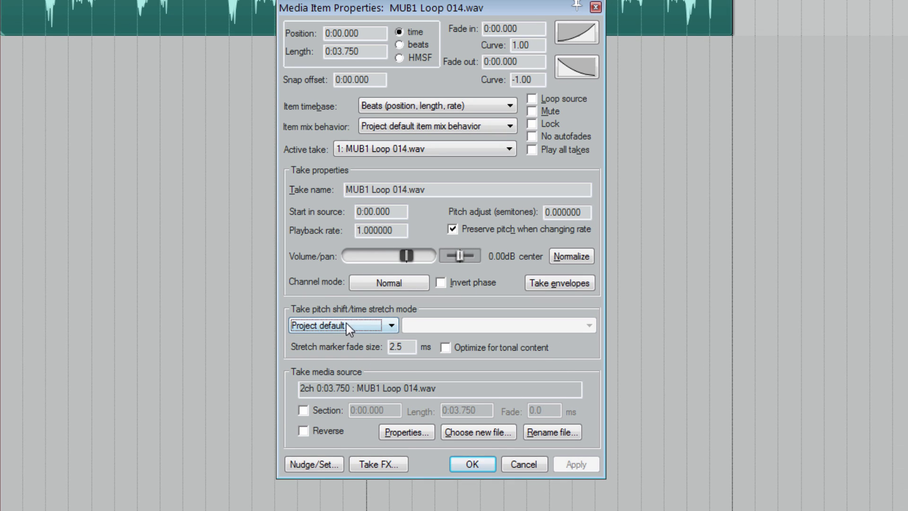
pyautogui.click(534, 463)
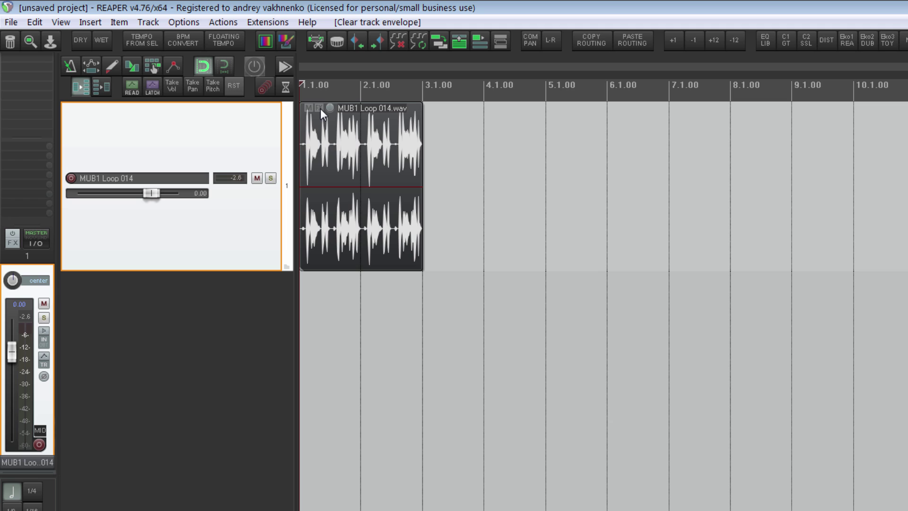
# Copy the MUB1 Loop 014 item to 3.1.00 and 5.1.00, and set the time selection from 1.1.00 to 7.1.00
pyautogui.moveTo(364, 129); pyautogui.dragTo(620, 177)
pyautogui.moveTo(670, 92); pyautogui.dragTo(302, 90)
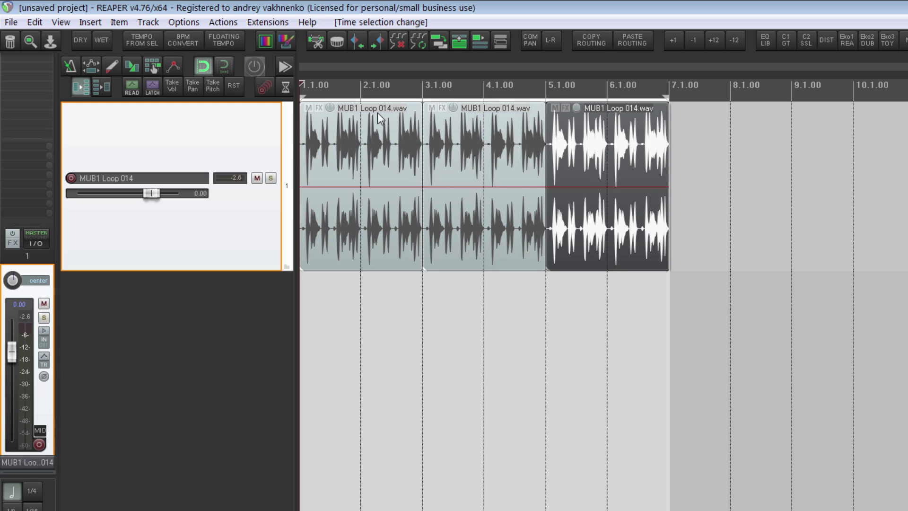
# Add the Looperator plugin from the FX SugarBytes folder to the take effects of the item at 3.1.00
pyautogui.scroll(3, 541, 142)
pyautogui.click(591, 113)
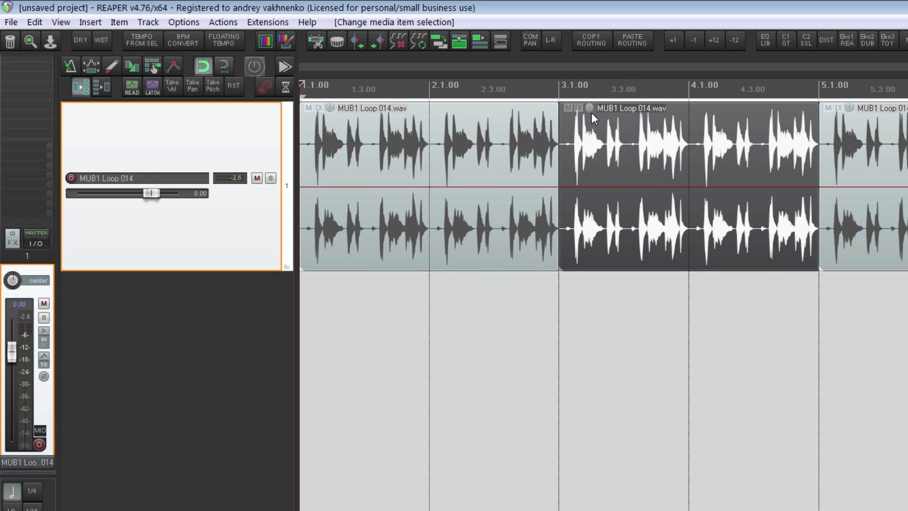
pyautogui.click(578, 108)
pyautogui.doubleClick(142, 184)
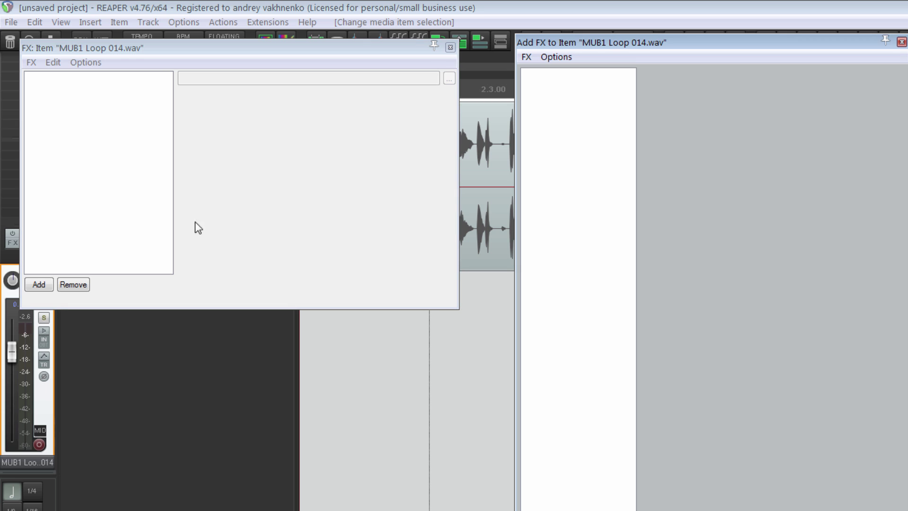
pyautogui.click(579, 381)
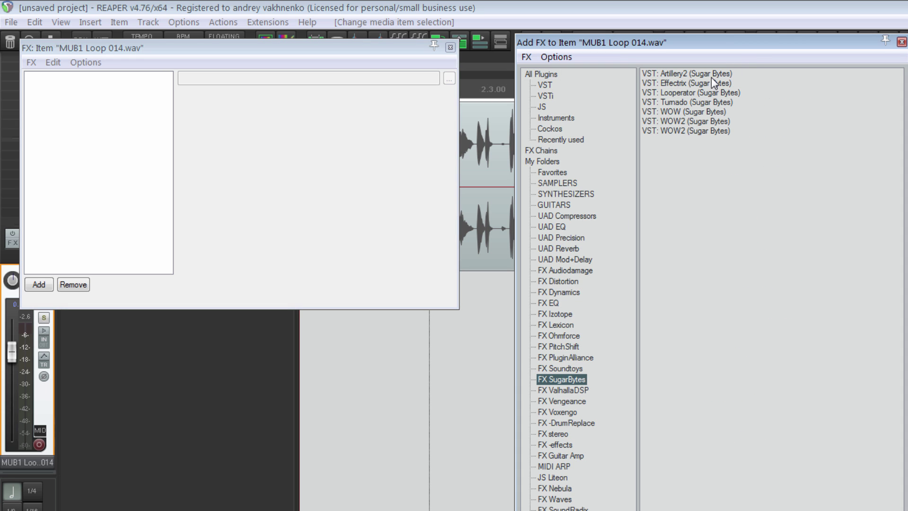
pyautogui.click(705, 94)
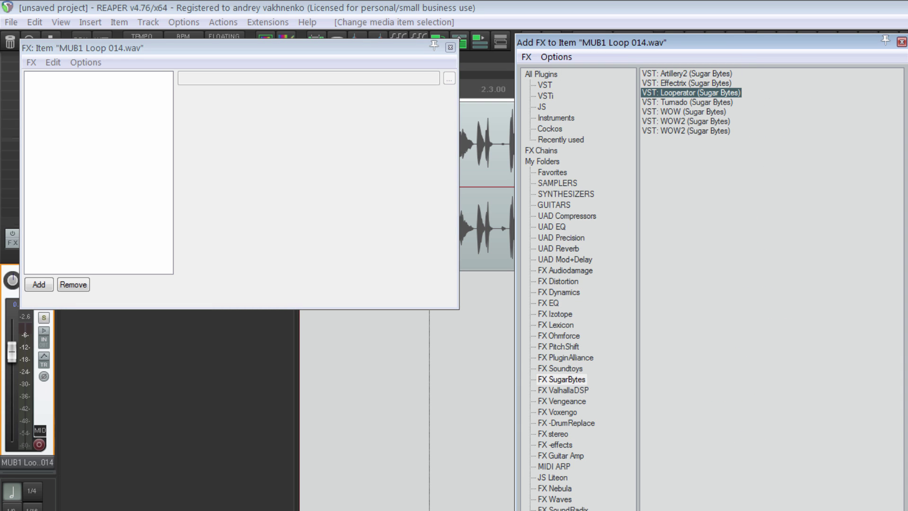
pyautogui.press('Return')
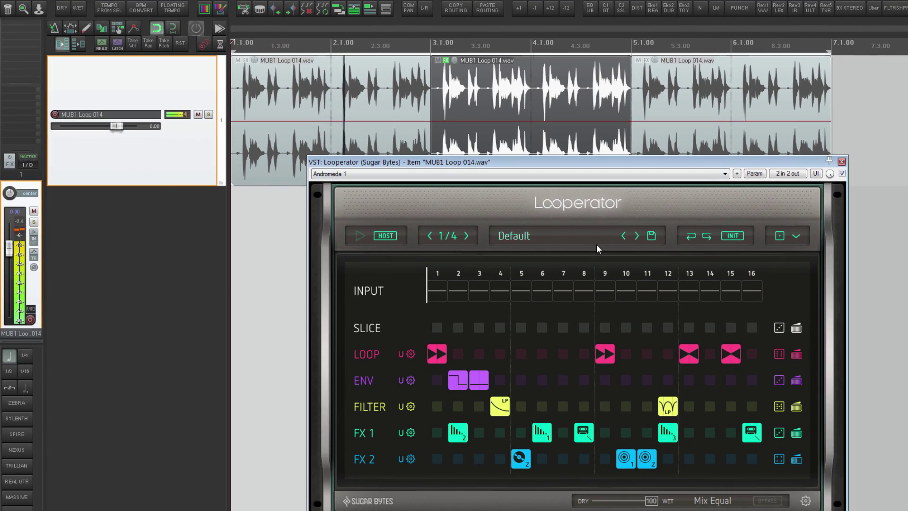
# Load the User preset "vax - 1 note bass 08" in Looperator during playback and stop playback
pyautogui.click(620, 259)
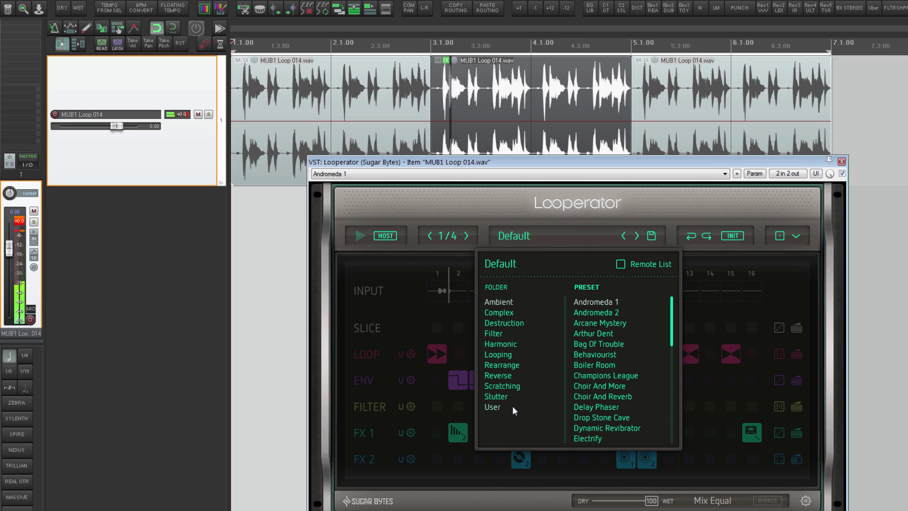
pyautogui.click(497, 410)
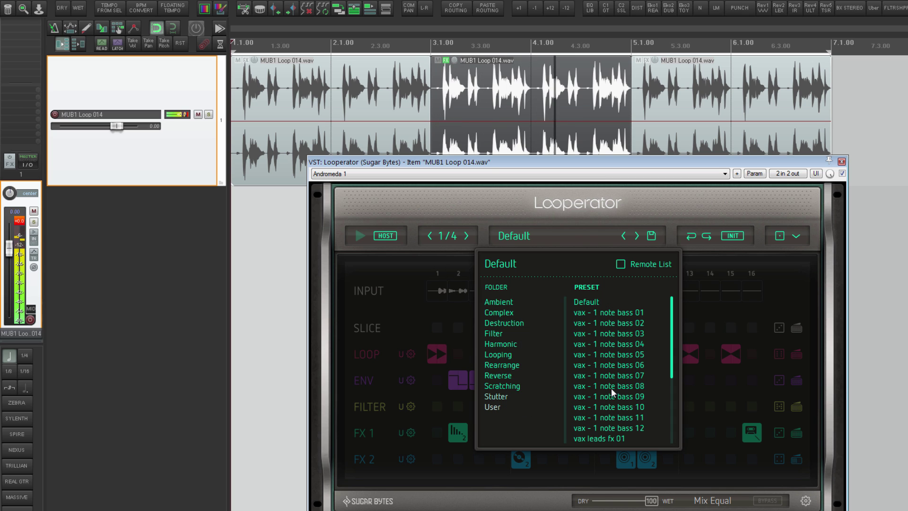
pyautogui.click(620, 385)
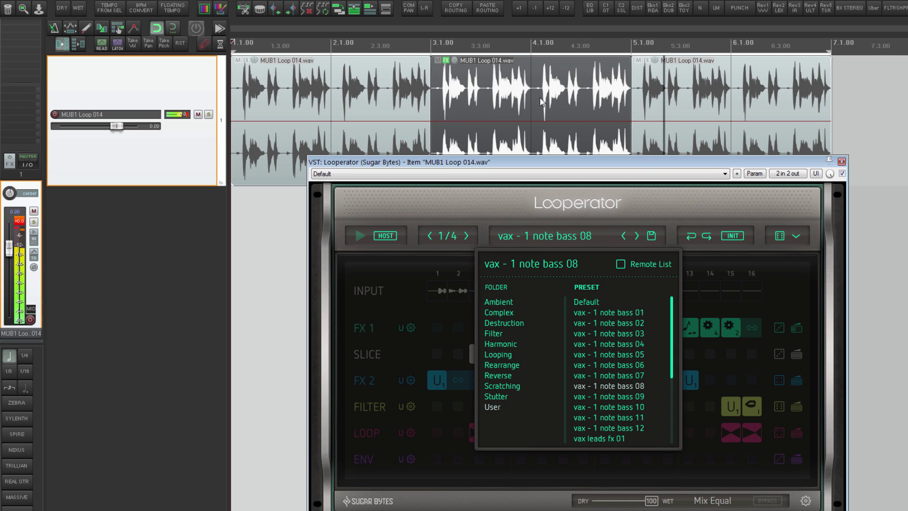
pyautogui.press('space')
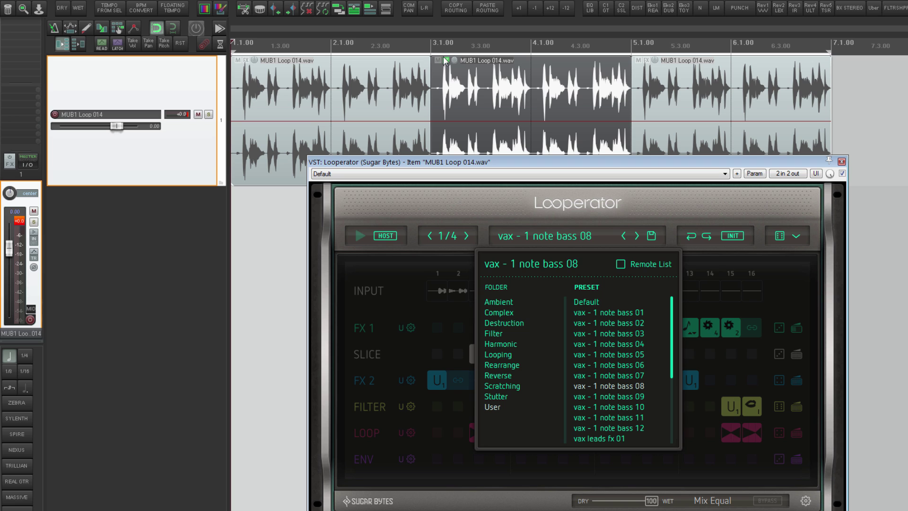
# Close the Looperator window and play back the loop items with their item effects
pyautogui.click(841, 162)
pyautogui.press('space')
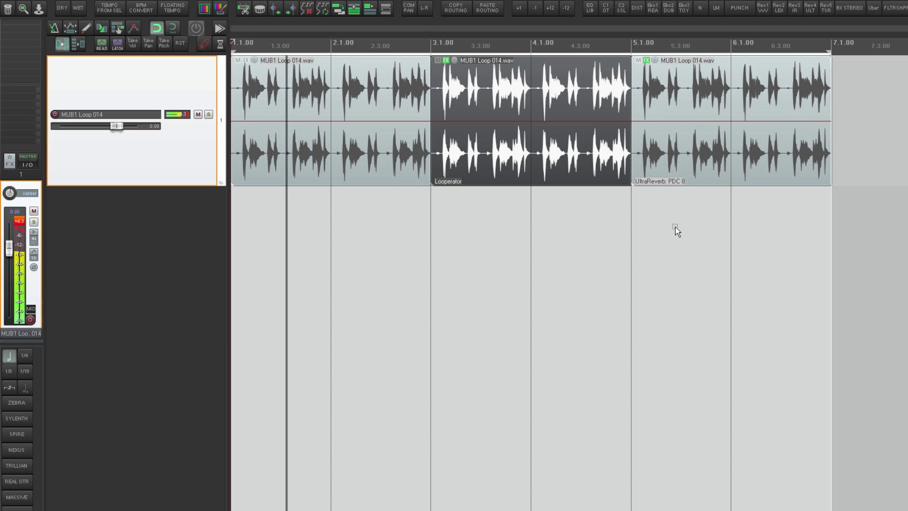
pyautogui.press('space')
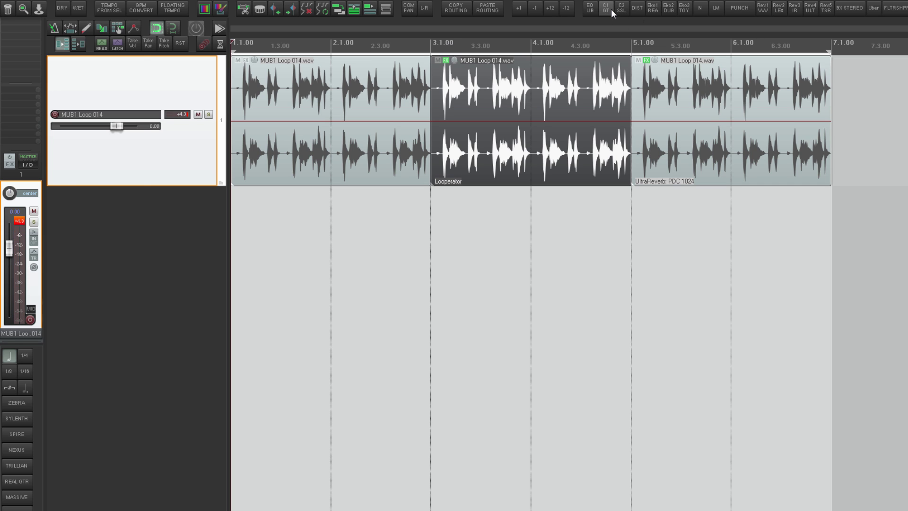
# Add The Glue compressor to the track and copy it onto the items at 1.1.00 and 3.1.00
pyautogui.click(620, 10)
pyautogui.moveTo(101, 14); pyautogui.dragTo(408, 234)
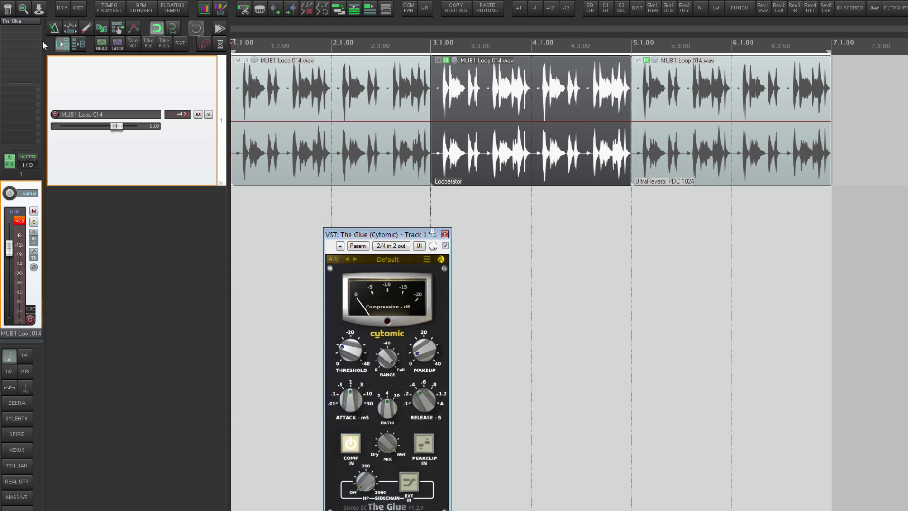
pyautogui.moveTo(28, 23); pyautogui.dragTo(294, 87)
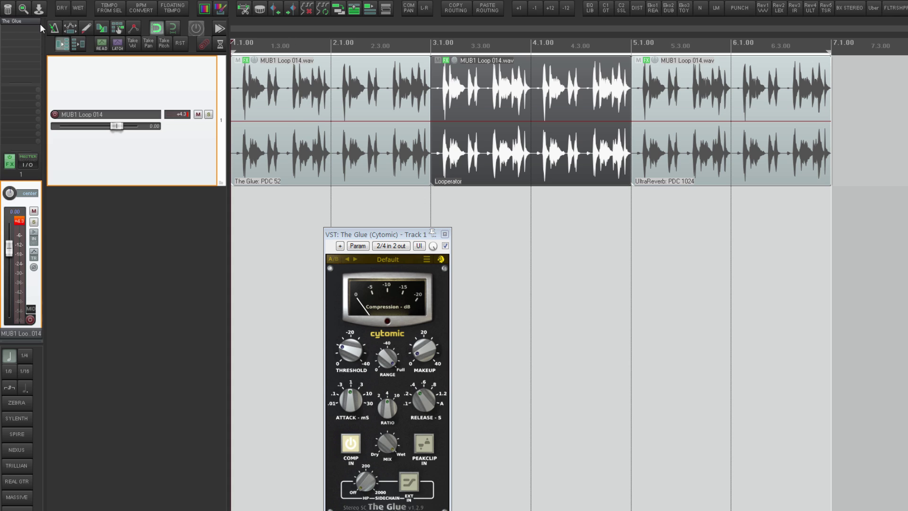
pyautogui.moveTo(28, 22); pyautogui.dragTo(453, 66)
pyautogui.click(446, 61)
pyautogui.press('Escape')
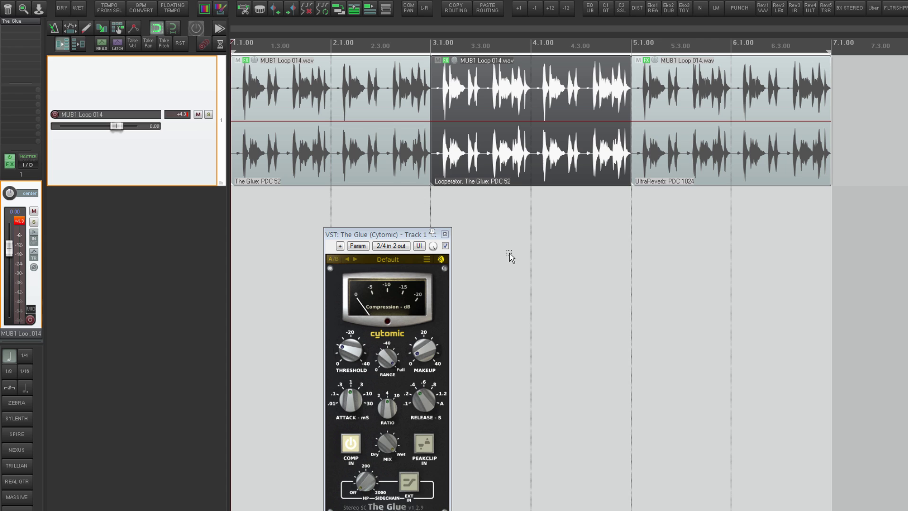
# Add the Devastor plugin from the FX browser to the item at 1.1.00, and close the plugin windows
pyautogui.hotkey('shift', 'f')
pyautogui.moveTo(504, 10); pyautogui.dragTo(743, 18)
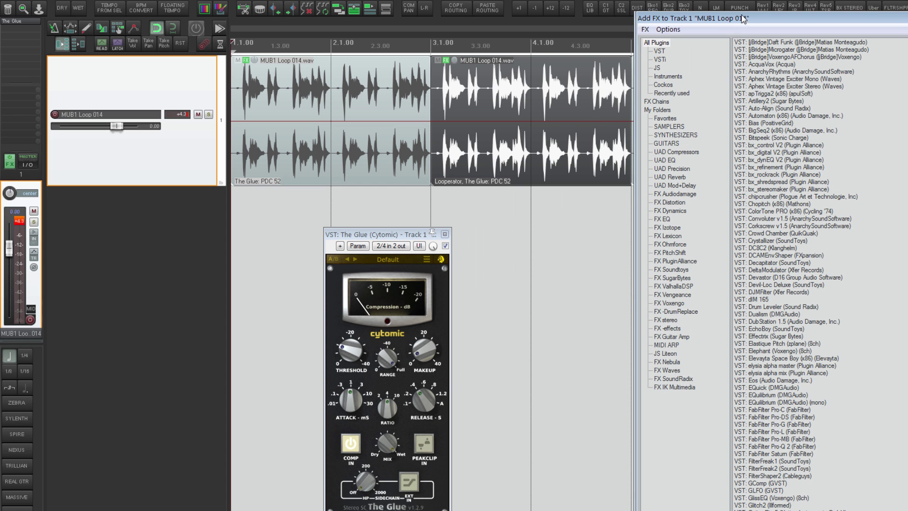
pyautogui.moveTo(775, 233); pyautogui.dragTo(811, 247)
pyautogui.moveTo(768, 277); pyautogui.dragTo(378, 116)
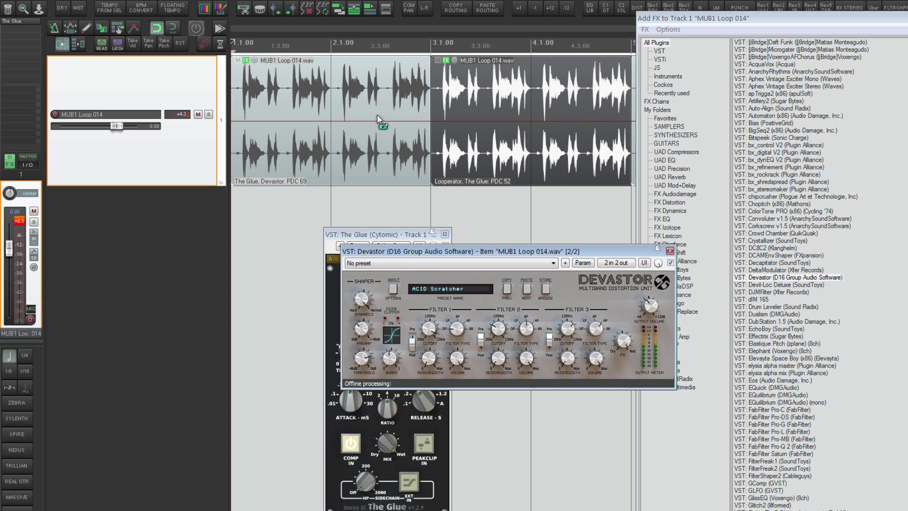
pyautogui.press('Escape')
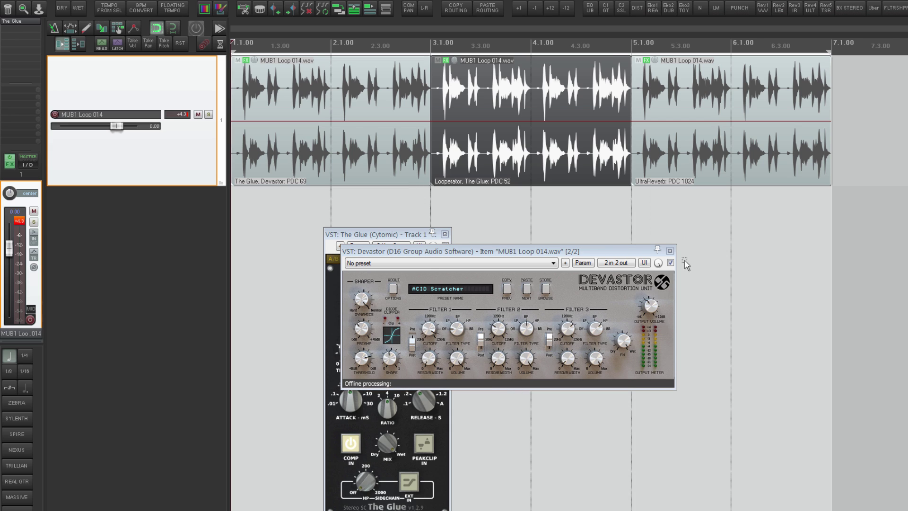
pyautogui.press('Escape')
pyautogui.press('Escape')
pyautogui.press('space')
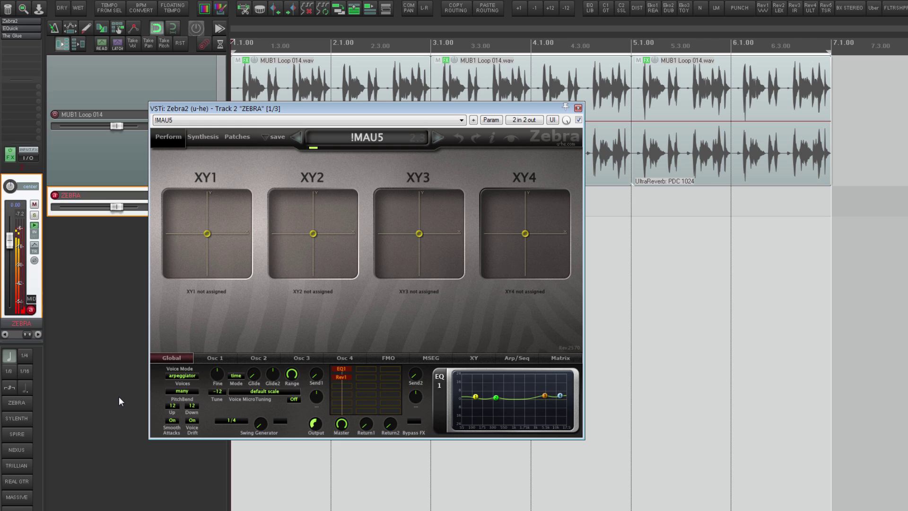
# Close the Zebra2 window, enlarge the ZEBRA track and record a MIDI take on it
pyautogui.press('Escape')
pyautogui.hotkey('ctrl', 'Up')
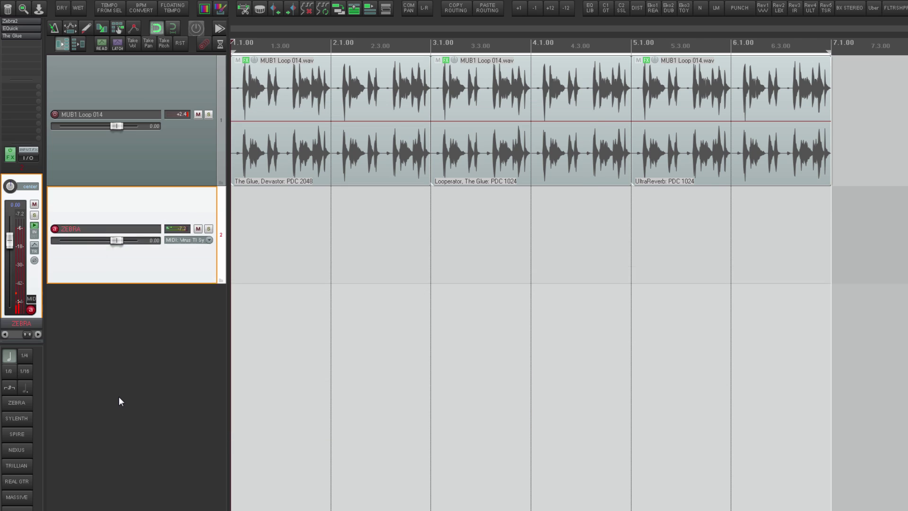
pyautogui.press('=')
pyautogui.press('-')
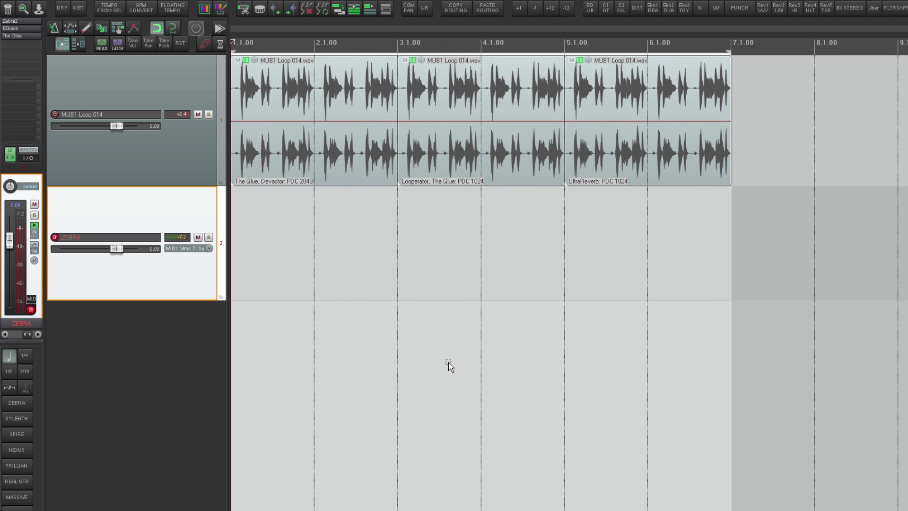
pyautogui.hotkey('ctrl', 'r')
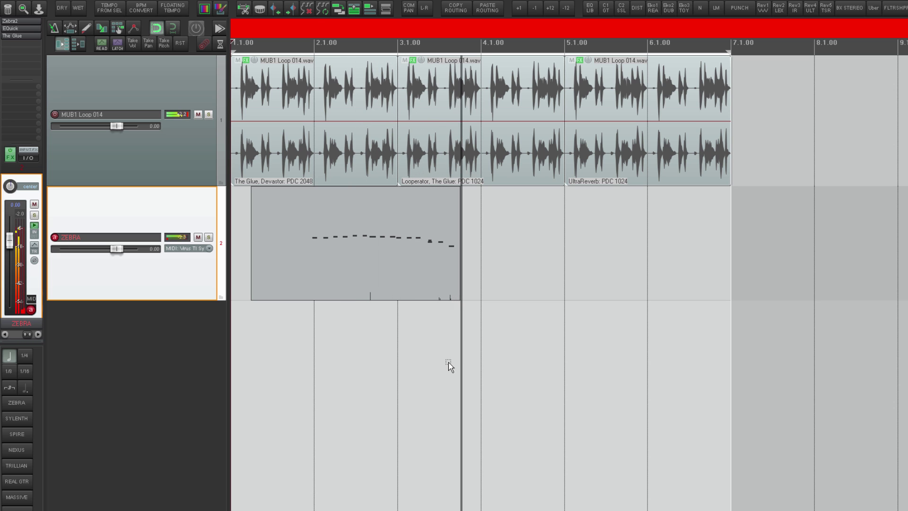
pyautogui.press('space')
pyautogui.scroll(5, 663, 385)
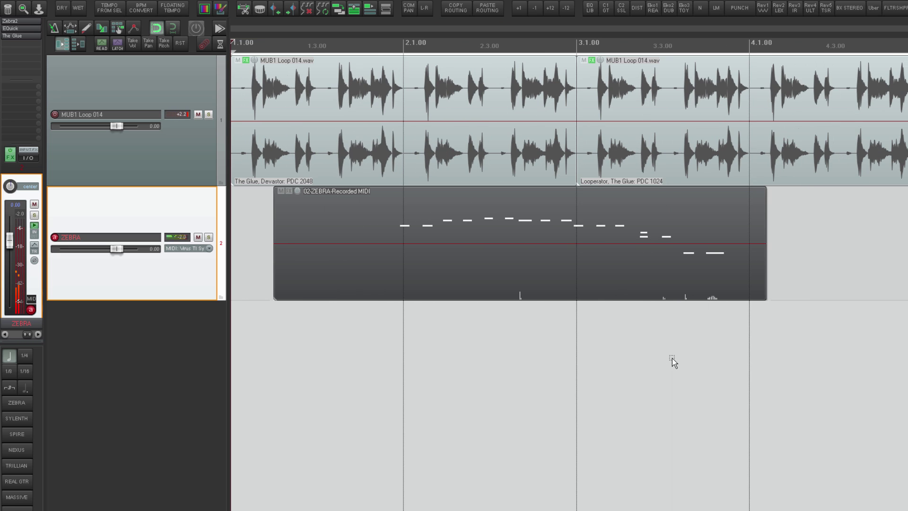
# Quantize the recorded ZEBRA take to the 1/16 grid, open it in the MIDI editor and unquantize all its notes
pyautogui.hotkey('alt', 'g')
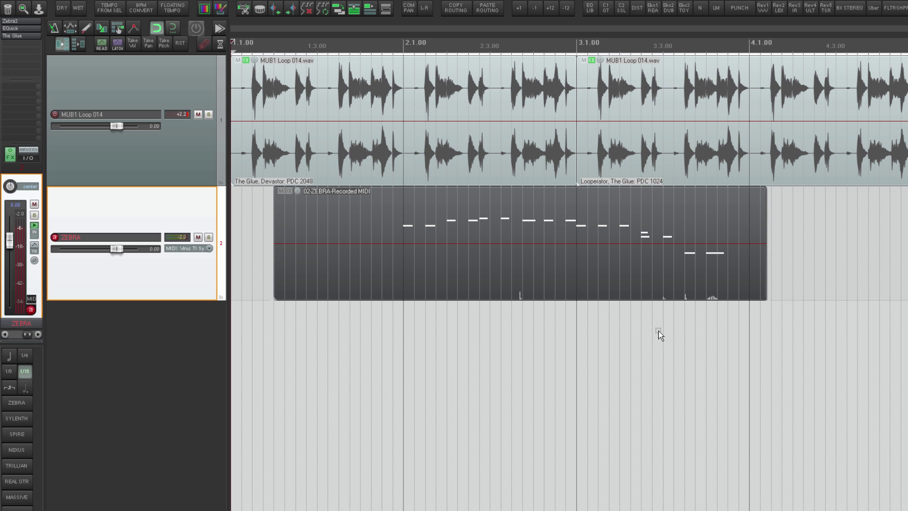
pyautogui.doubleClick(614, 283)
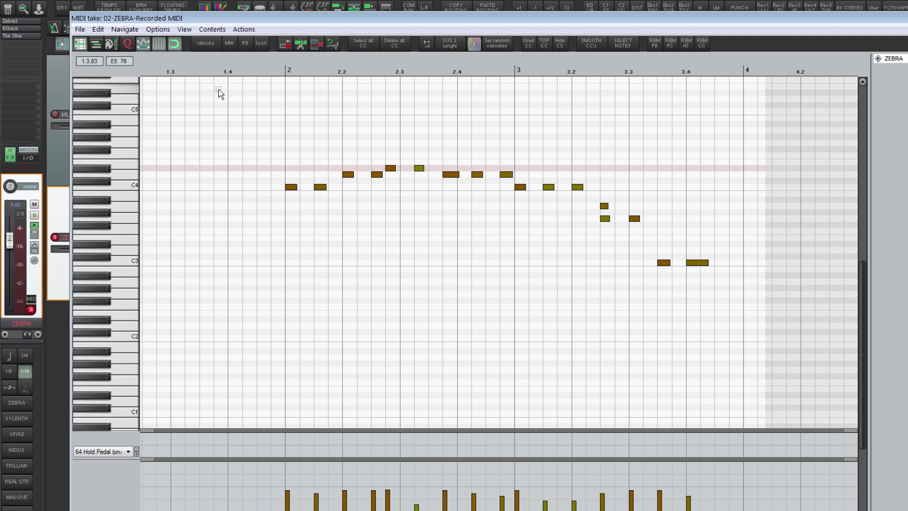
pyautogui.click(361, 319)
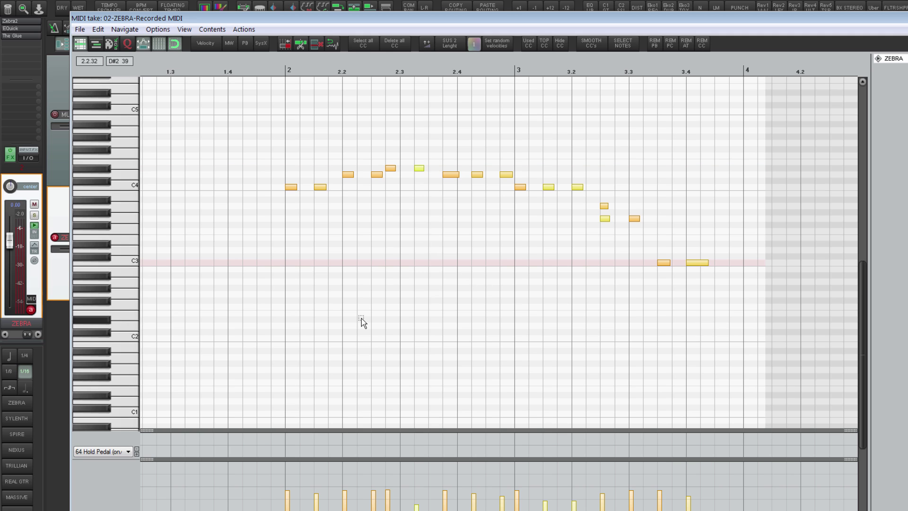
pyautogui.click(98, 31)
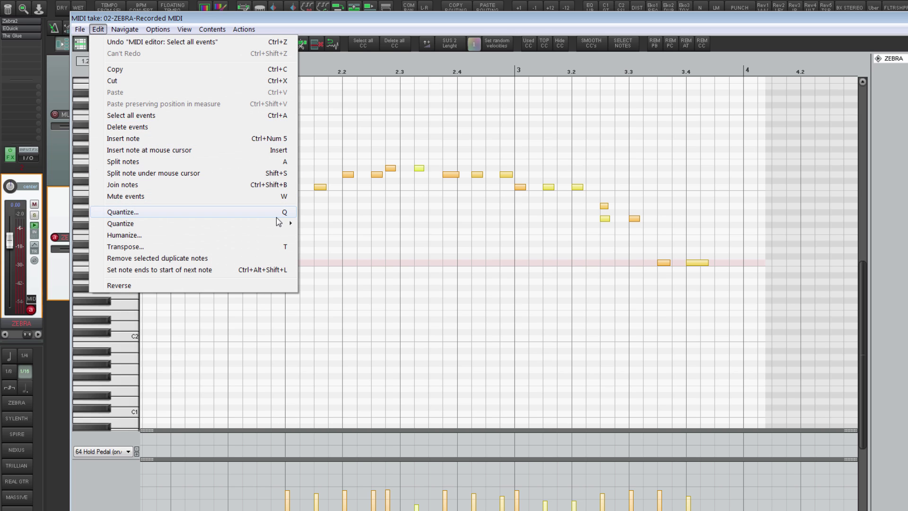
pyautogui.moveTo(279, 222)
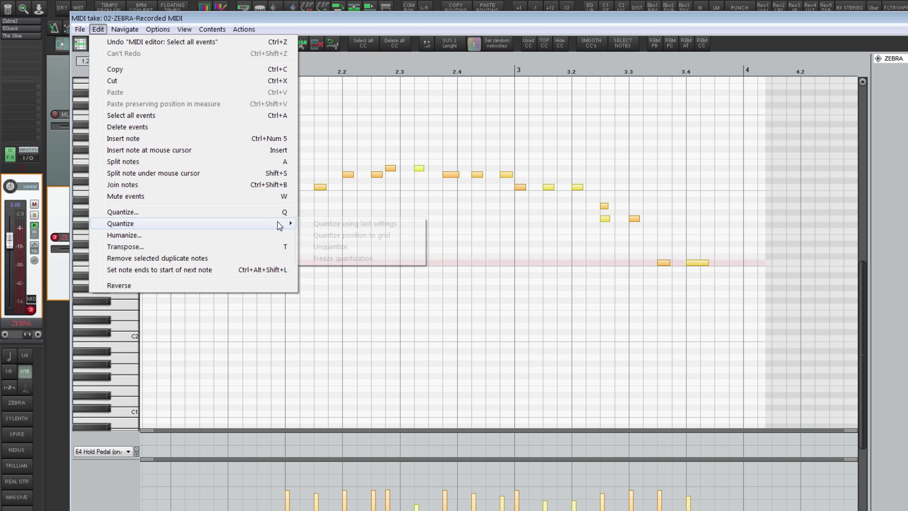
pyautogui.click(330, 246)
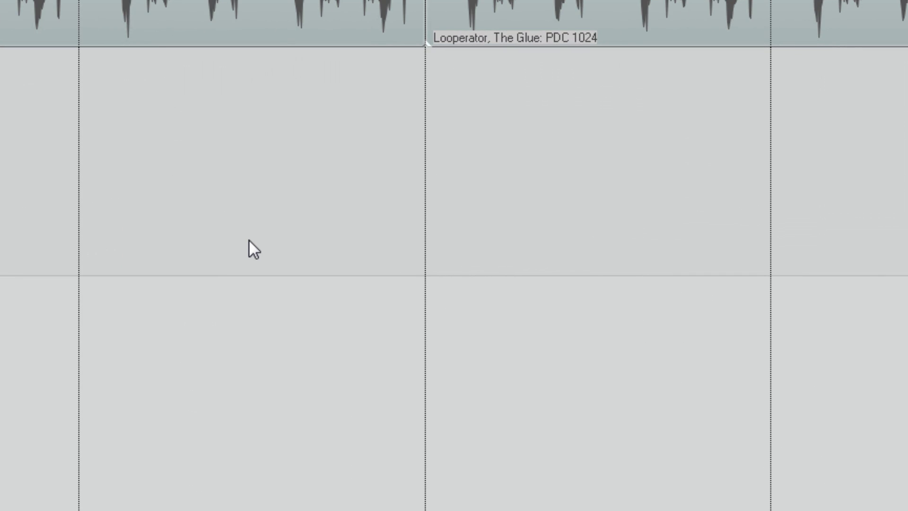
# Search the preferences for "exter" and examine the primary editor assigned under External Editors
pyautogui.hotkey('ctrl', 'p')
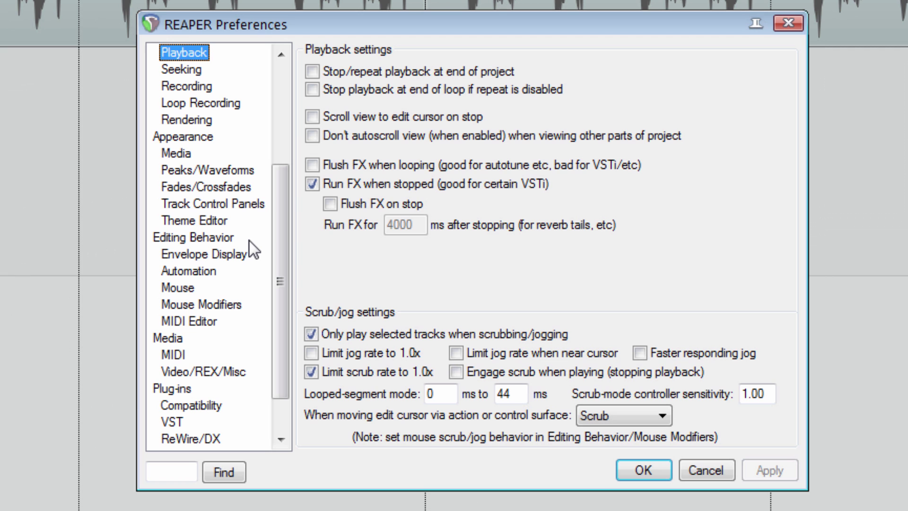
pyautogui.click(180, 476)
pyautogui.write('exter')
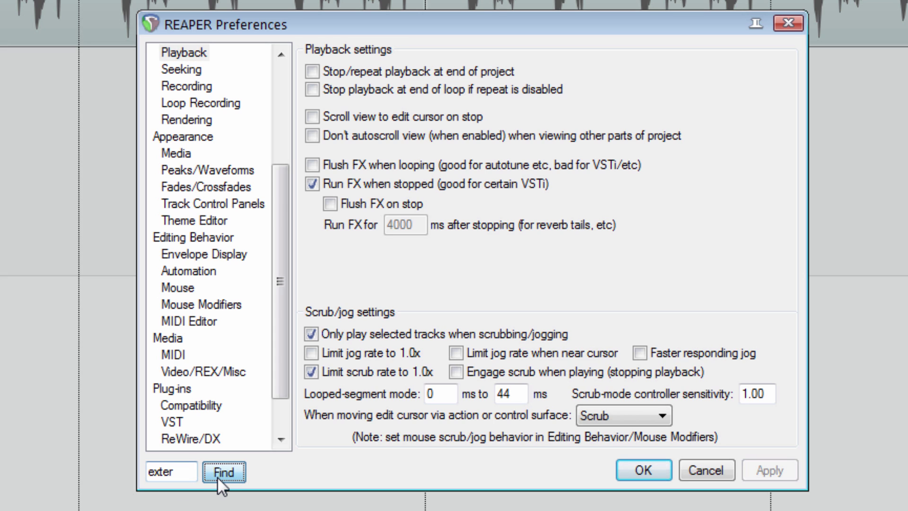
pyautogui.click(218, 473)
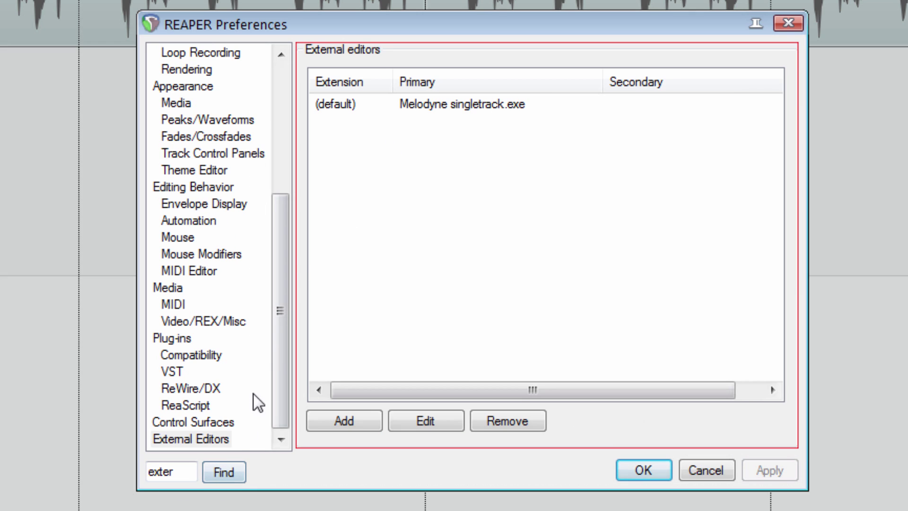
pyautogui.click(225, 439)
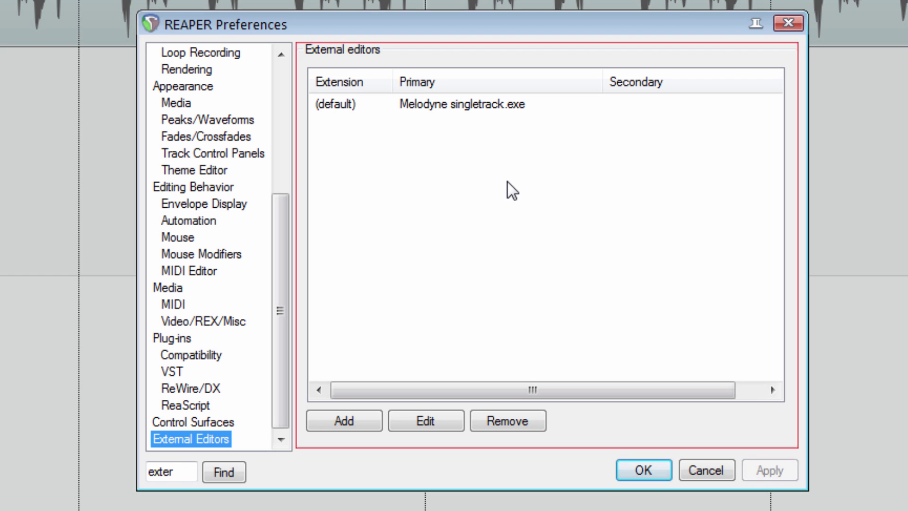
pyautogui.press('Escape')
# Look up the action assigned to Ctrl+Alt+Shift+E and examine the commands inside the custom action "vax MELODYNE IT!"
pyautogui.press('?')
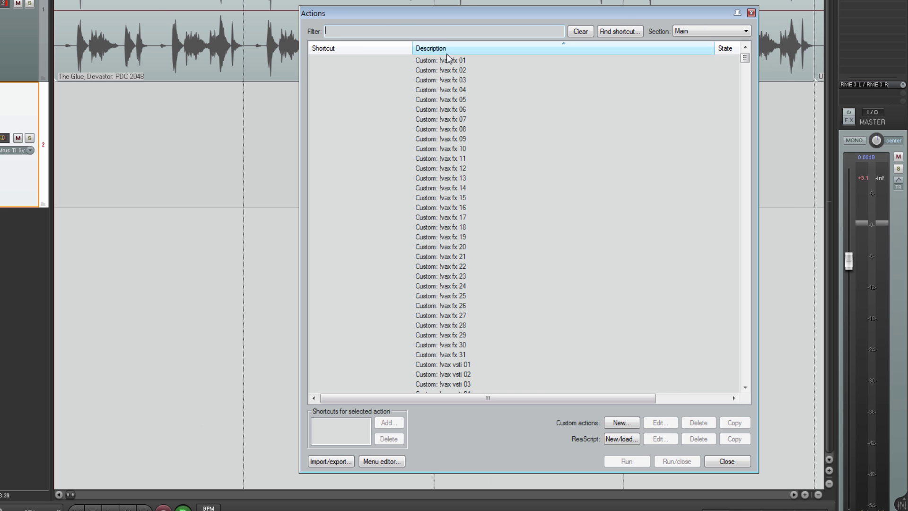
pyautogui.click(619, 31)
pyautogui.hotkey('ctrl', 'alt', 'shift', 'e')
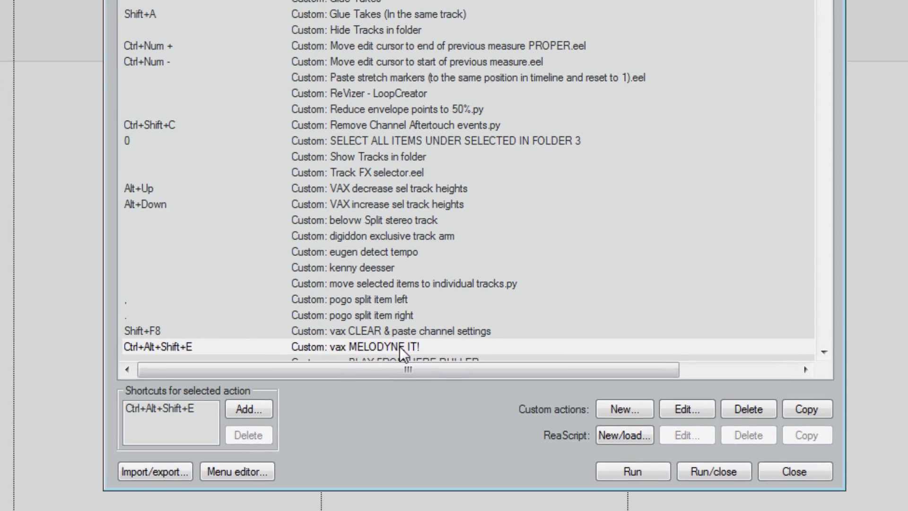
pyautogui.click(399, 347)
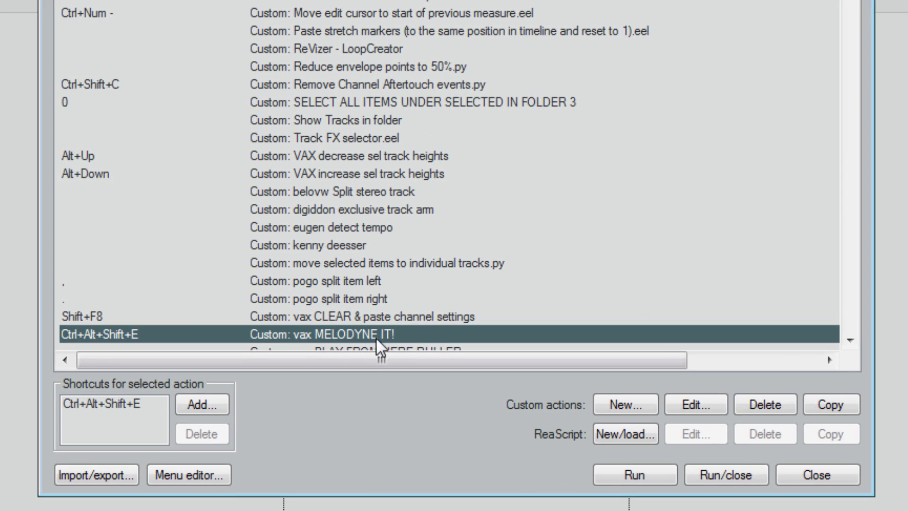
pyautogui.click(696, 405)
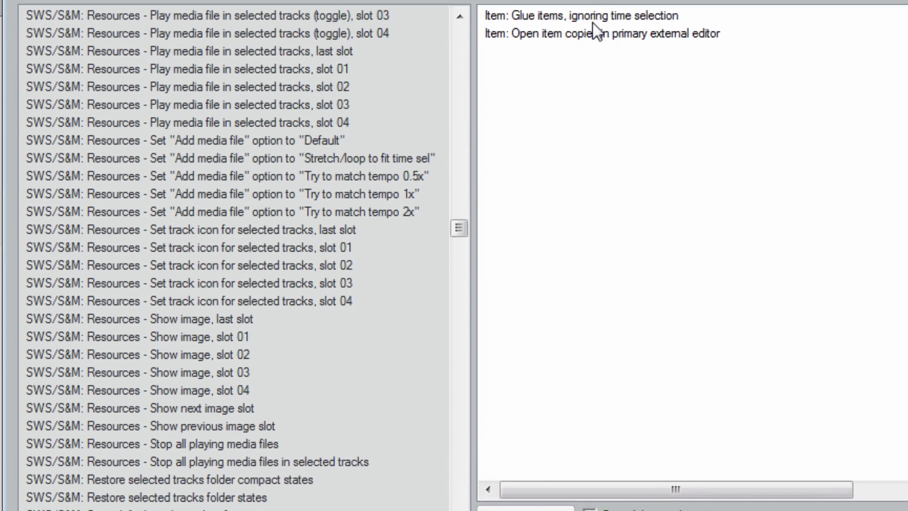
pyautogui.click(593, 23)
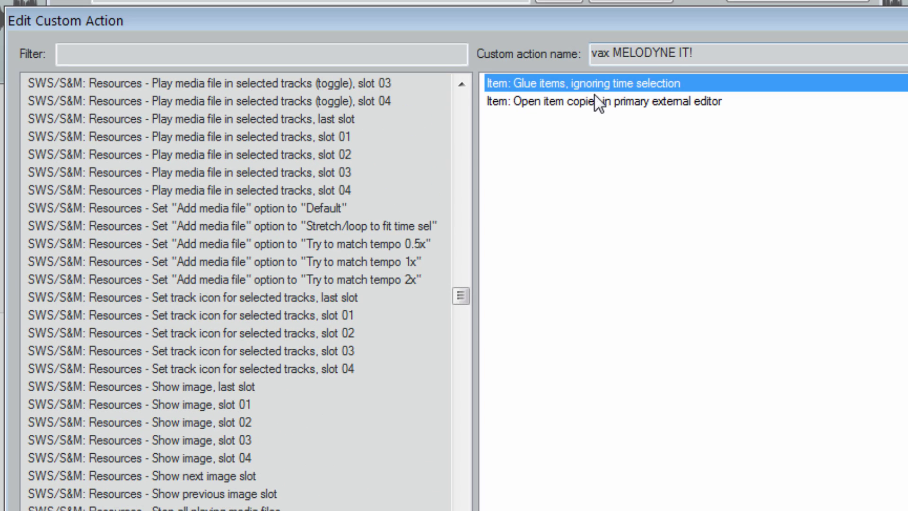
pyautogui.click(592, 31)
pyautogui.click(599, 16)
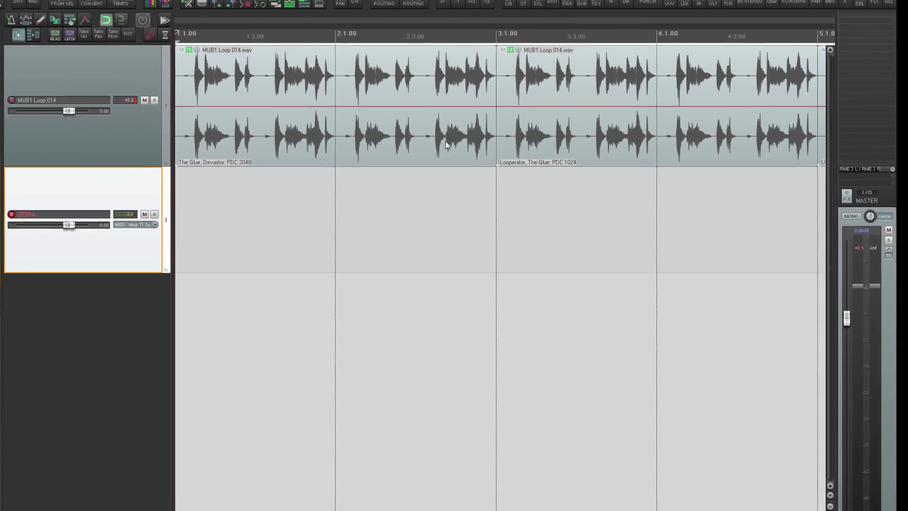
# Run the custom Melodyne action on the first MUB1 Loop 014 item, and close Melodyne after viewing the opened copy
pyautogui.click(387, 115)
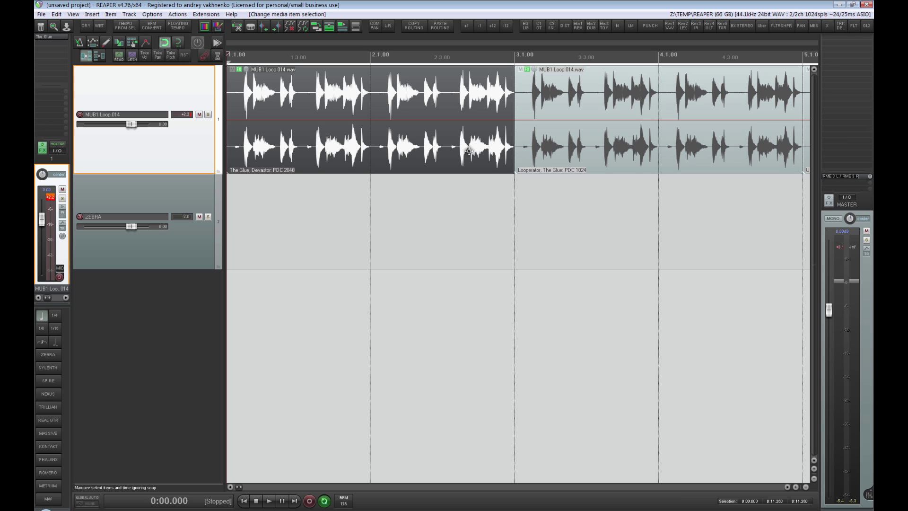
pyautogui.press('m')
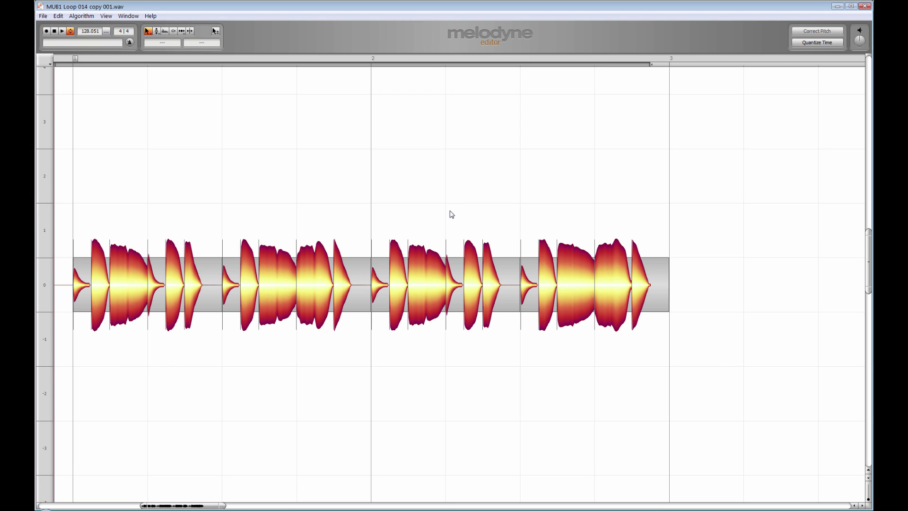
pyautogui.click(865, 7)
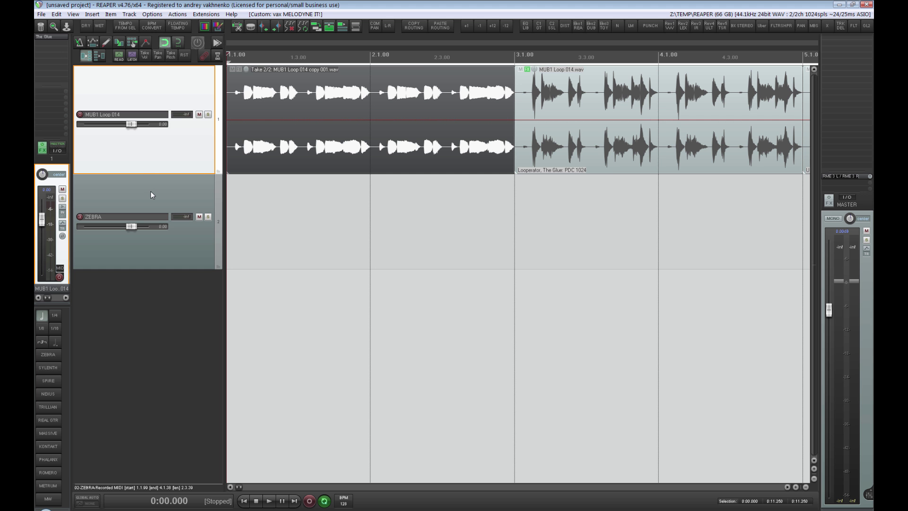
# Examine the available default pitch shift modes in the project settings without changing the mode
pyautogui.scroll(-5, 378, 169)
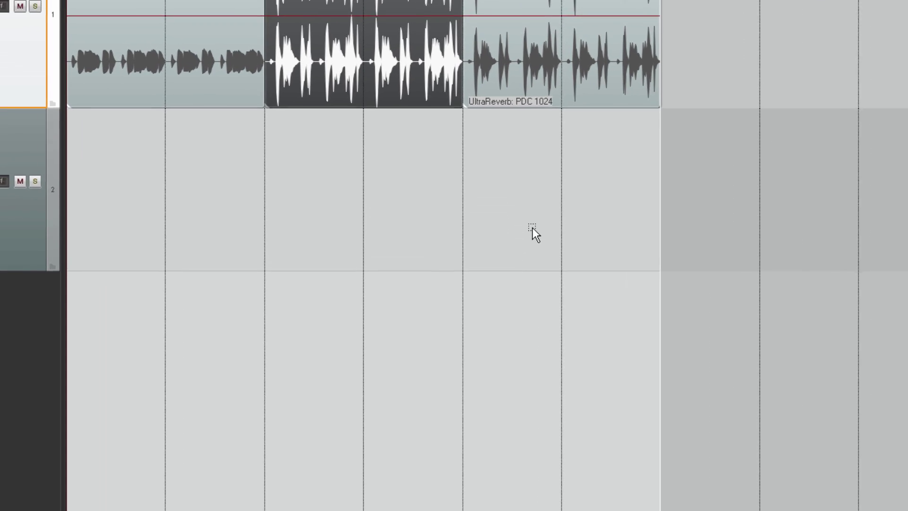
pyautogui.hotkey('alt', 'Return')
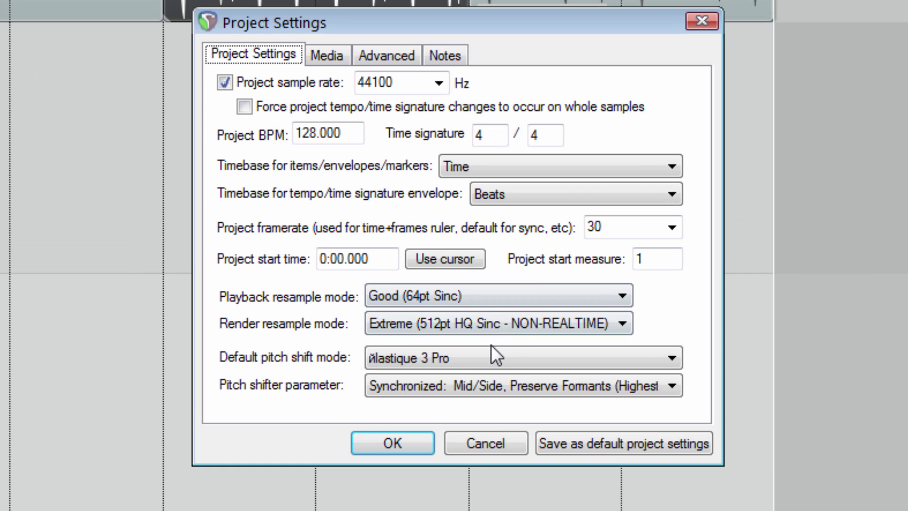
pyautogui.click(489, 348)
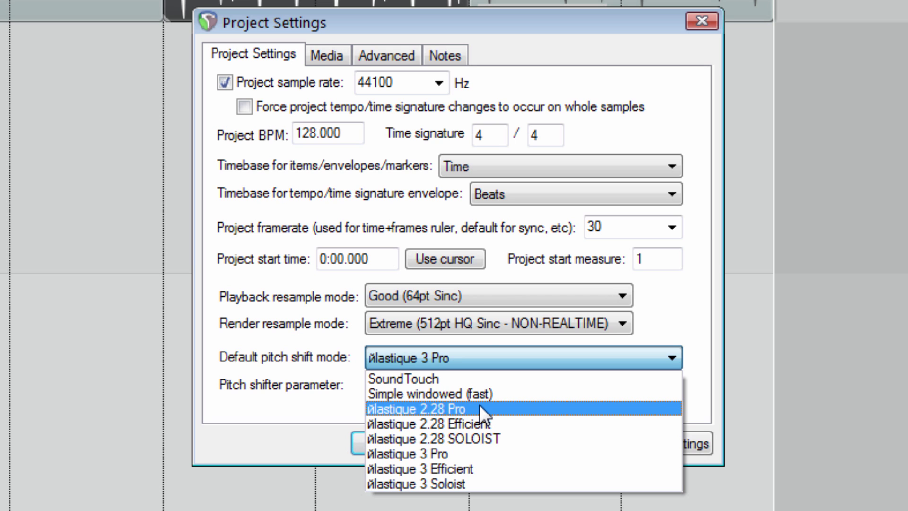
pyautogui.press('Escape')
pyautogui.press('Escape')
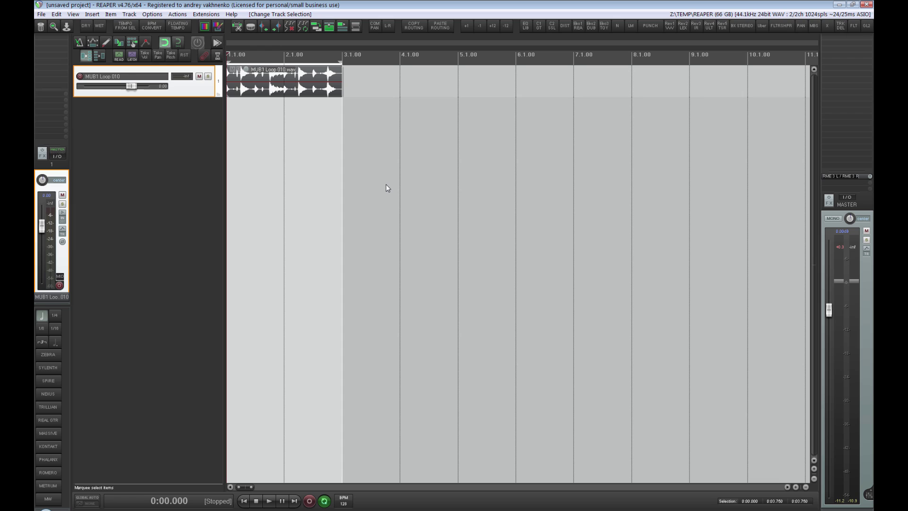
# Enlarge the MUB1 Loop 010 track to show the whole loop and select its audio item
pyautogui.press('f')
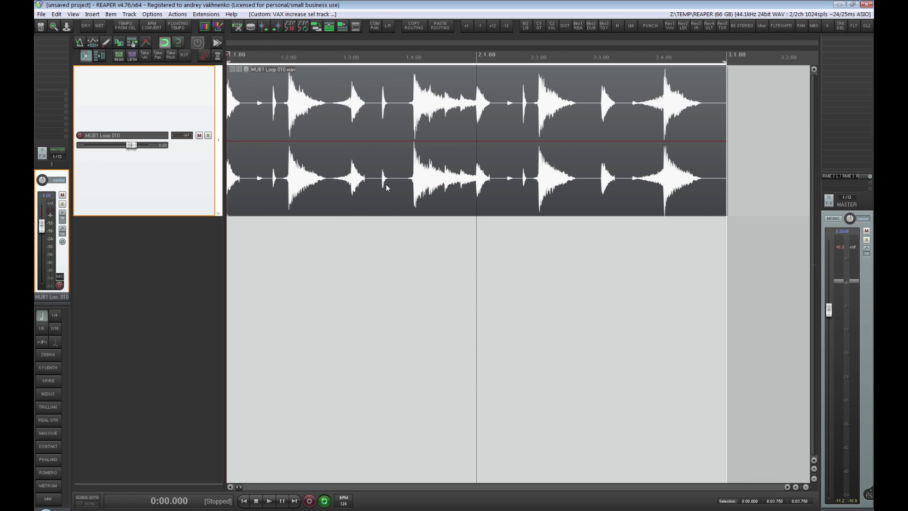
pyautogui.press('f')
pyautogui.press('f')
pyautogui.moveTo(386, 188); pyautogui.dragTo(440, 323)
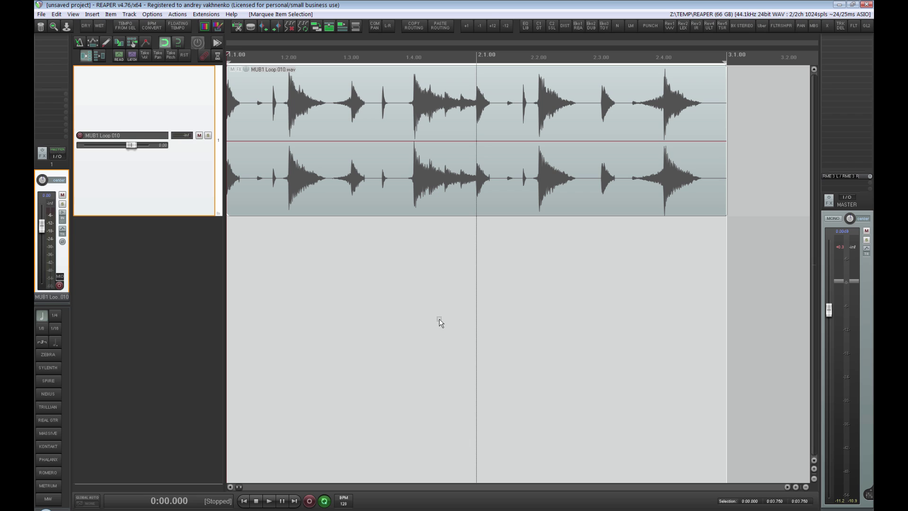
pyautogui.click(428, 182)
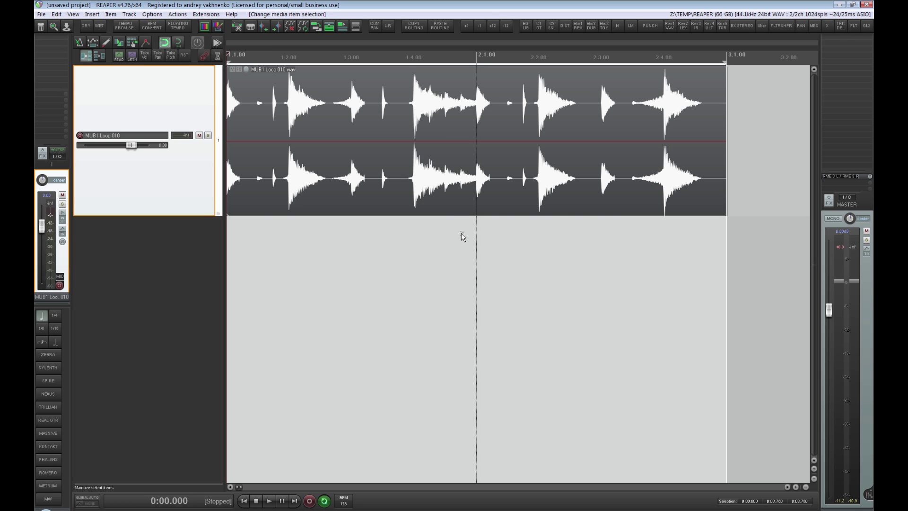
# Find the action assigned to D, run Dynamic split items on the selected loop, and move its dialog clear of the waveform
pyautogui.press('ctrl')
pyautogui.press('?')
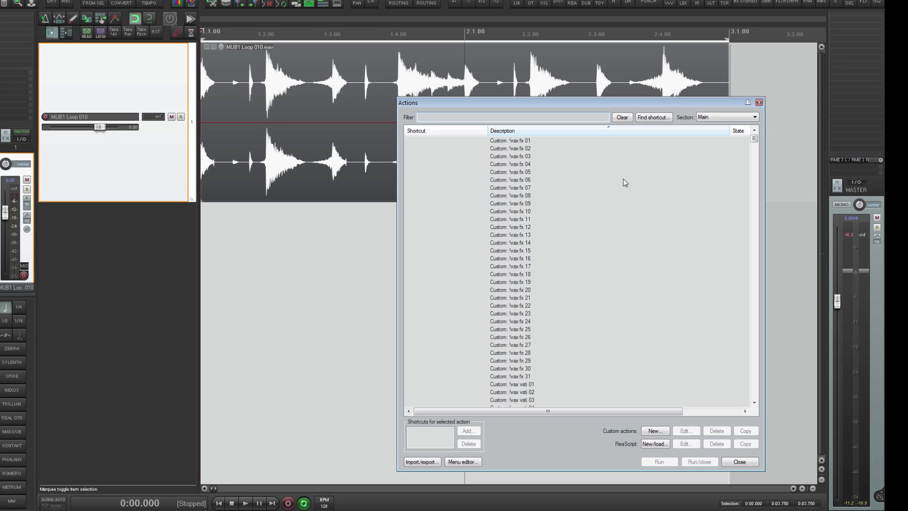
pyautogui.click(652, 117)
pyautogui.press('d')
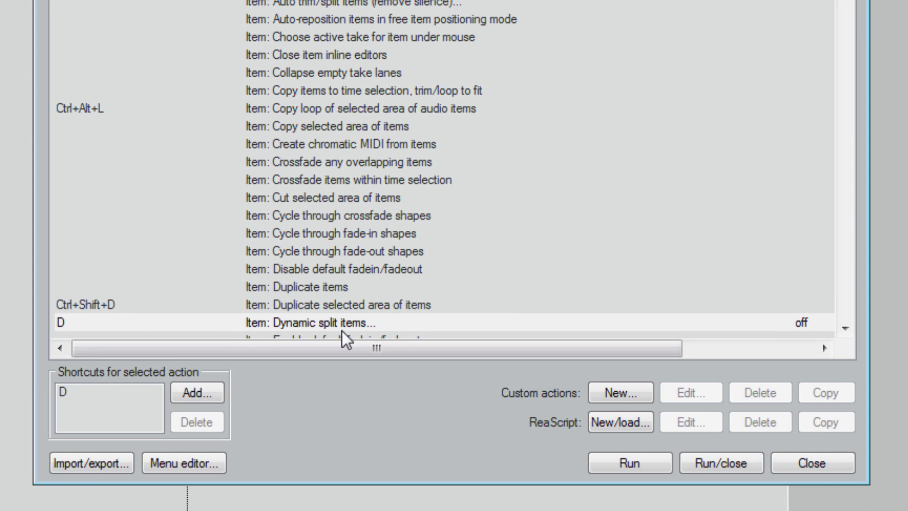
pyautogui.click(692, 464)
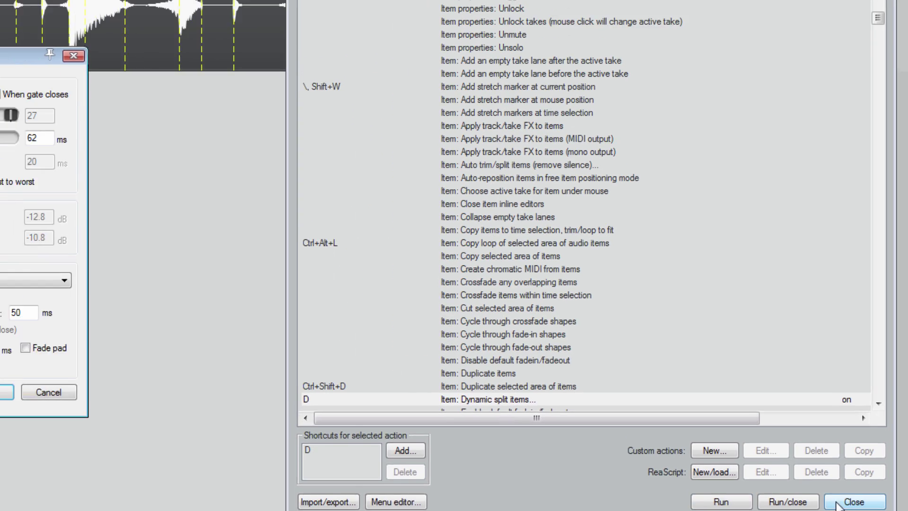
pyautogui.click(807, 466)
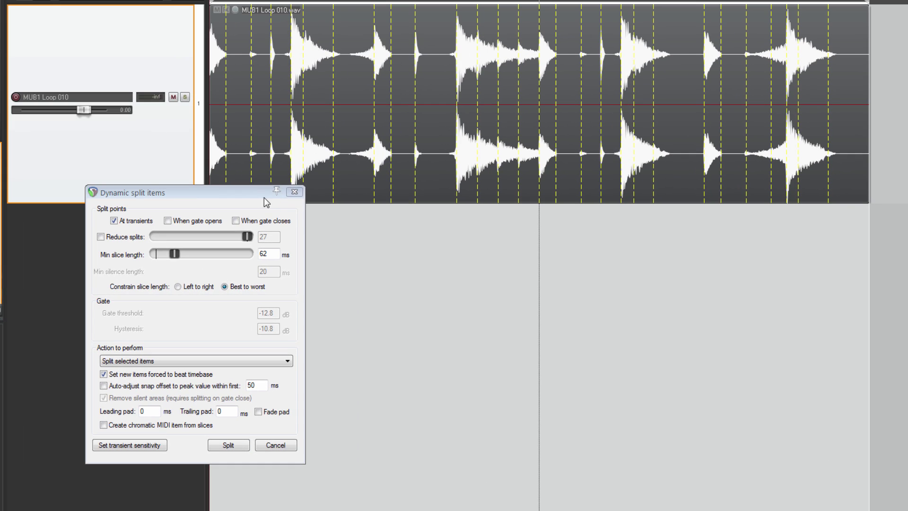
pyautogui.moveTo(264, 197); pyautogui.dragTo(589, 244)
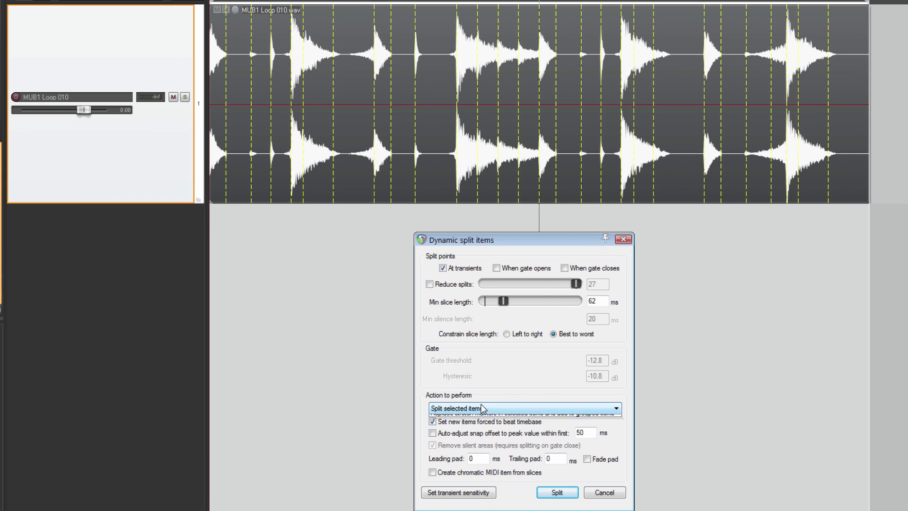
# Split the selected loop into separate items at its detected transients, select one of the slices, and undo the split
pyautogui.click(486, 409)
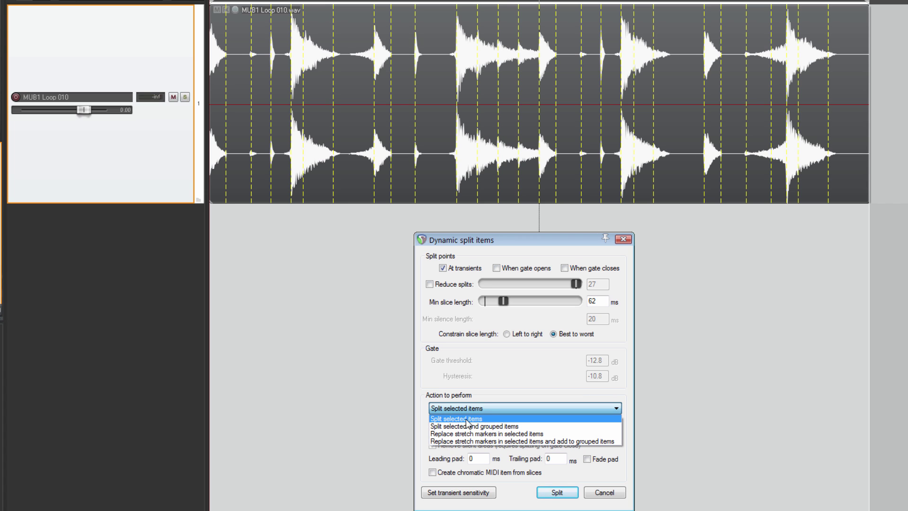
pyautogui.click(467, 420)
pyautogui.click(557, 492)
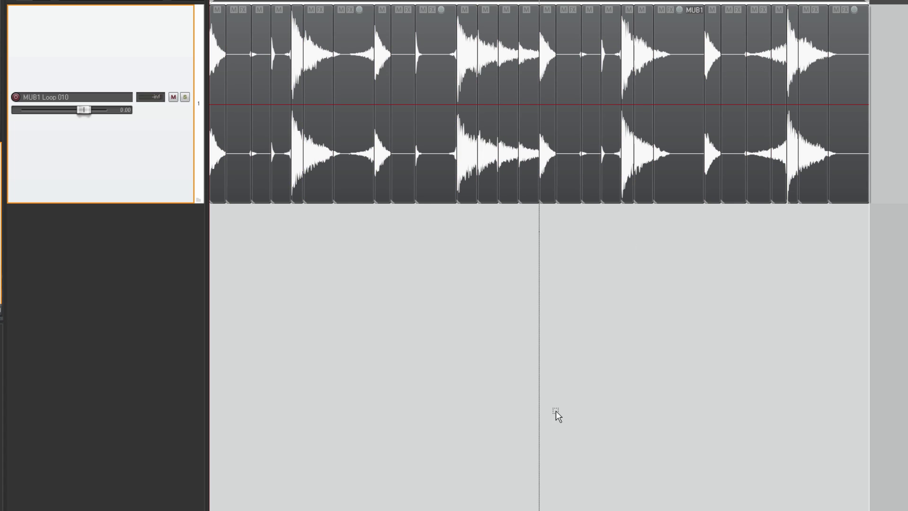
pyautogui.click(542, 142)
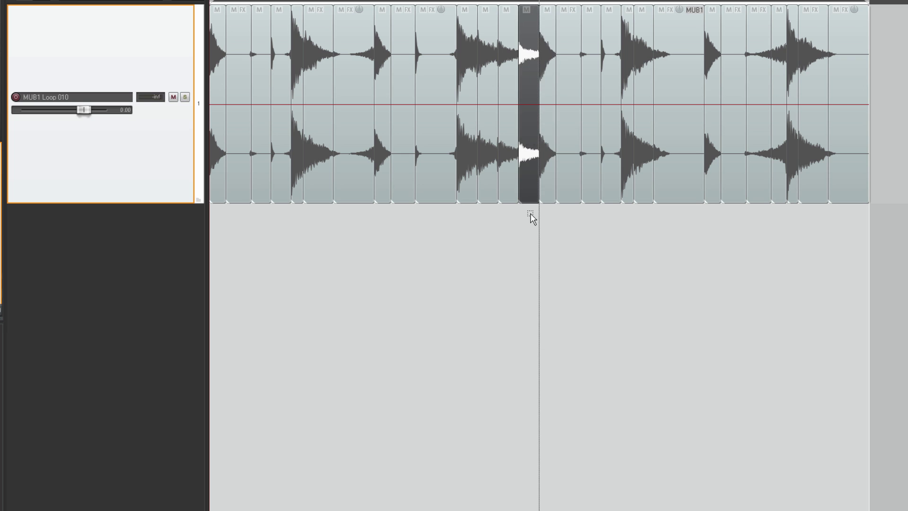
pyautogui.hotkey('ctrl', 'z')
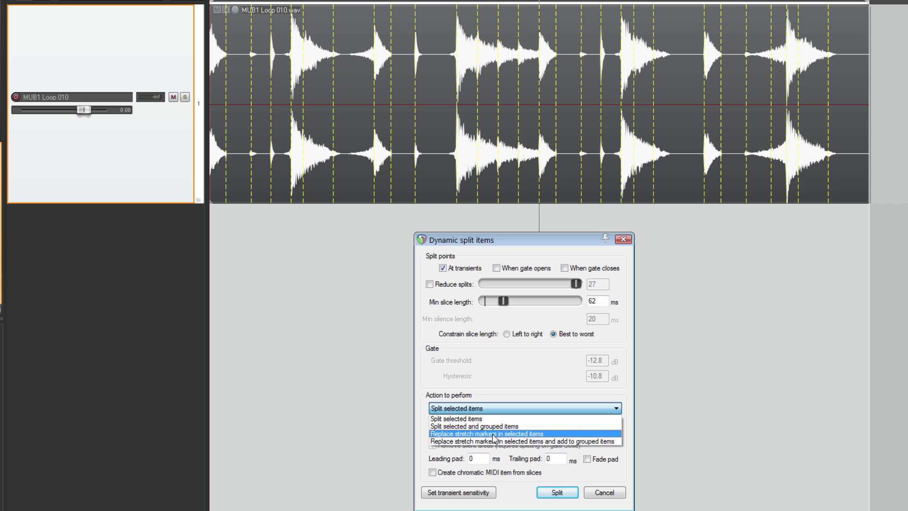
# Replace the stretch markers in the selected loop at its transients, using 0.0% transient sensitivity and a 108 ms minimum slice length
pyautogui.click(493, 434)
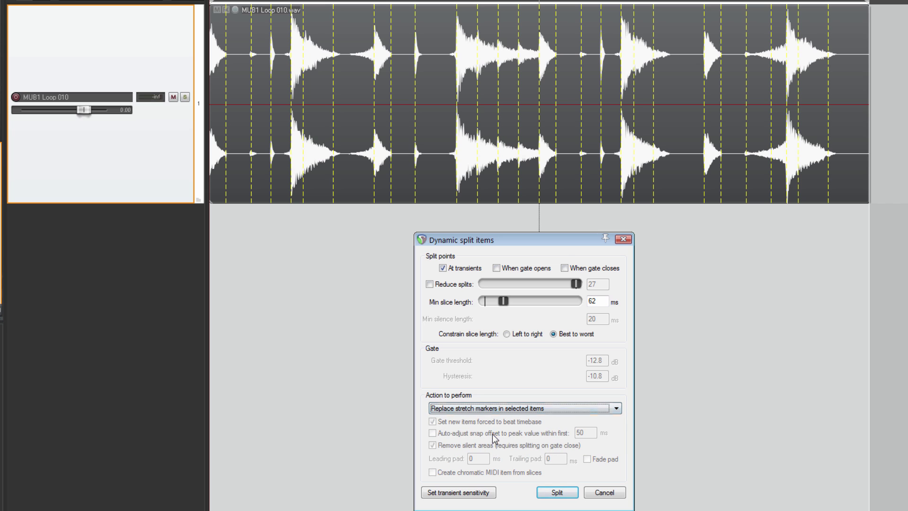
pyautogui.click(485, 496)
pyautogui.moveTo(360, 320); pyautogui.dragTo(255, 319)
pyautogui.moveTo(310, 359); pyautogui.dragTo(258, 339)
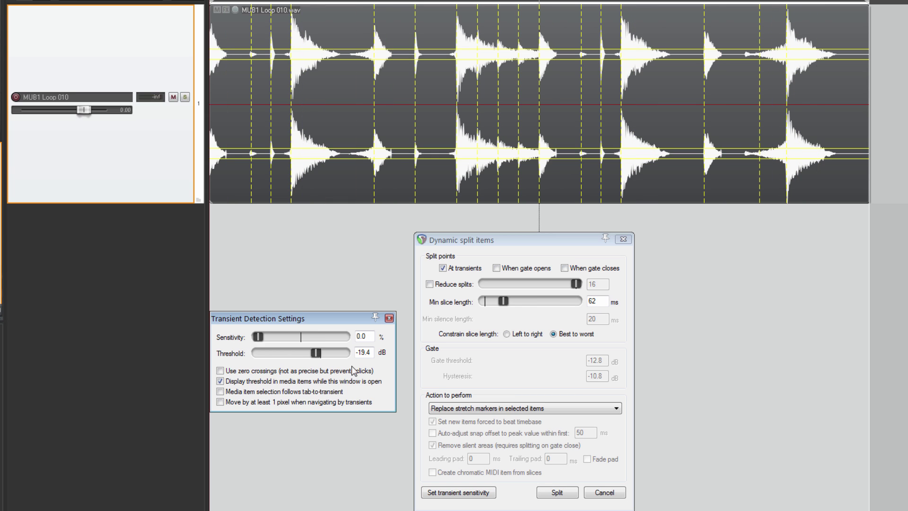
pyautogui.click(389, 318)
pyautogui.moveTo(503, 301); pyautogui.dragTo(516, 308)
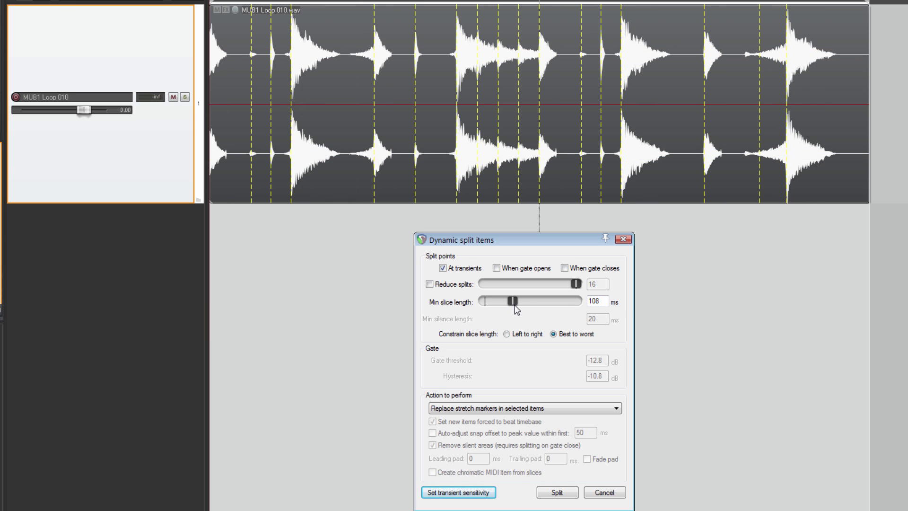
pyautogui.click(557, 492)
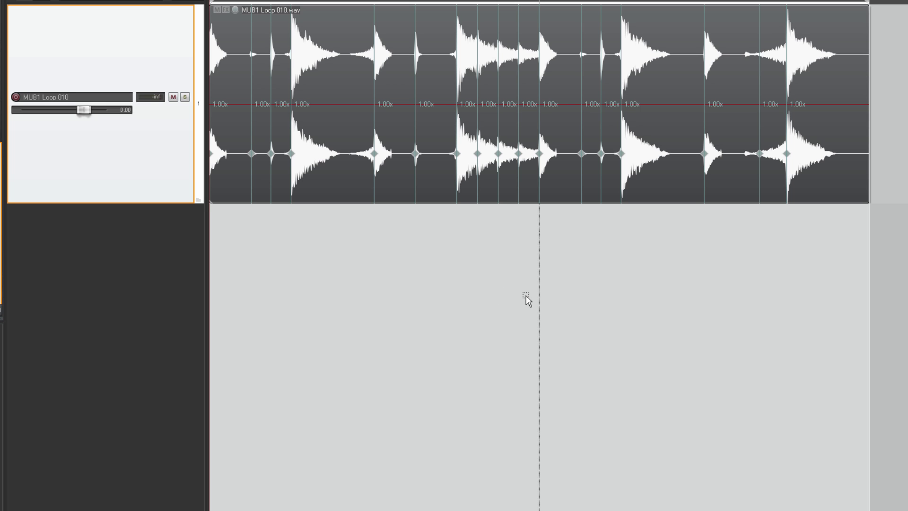
# Look up the action assigned to / in the action list, and close the list without running it
pyautogui.hotkey('shift', '/')
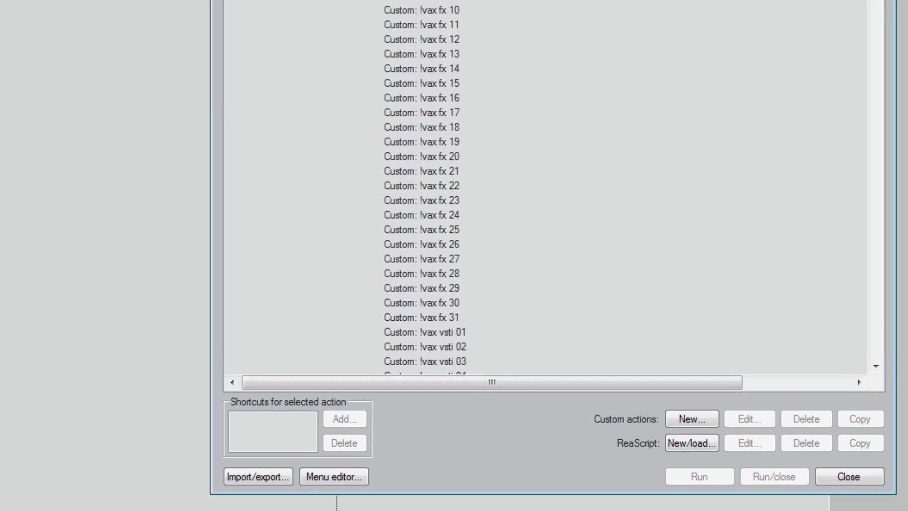
pyautogui.press('/')
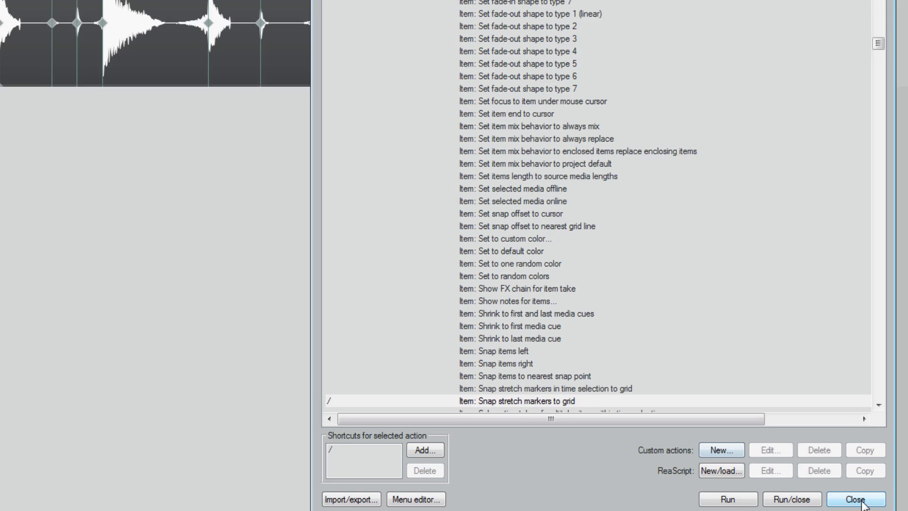
pyautogui.click(752, 442)
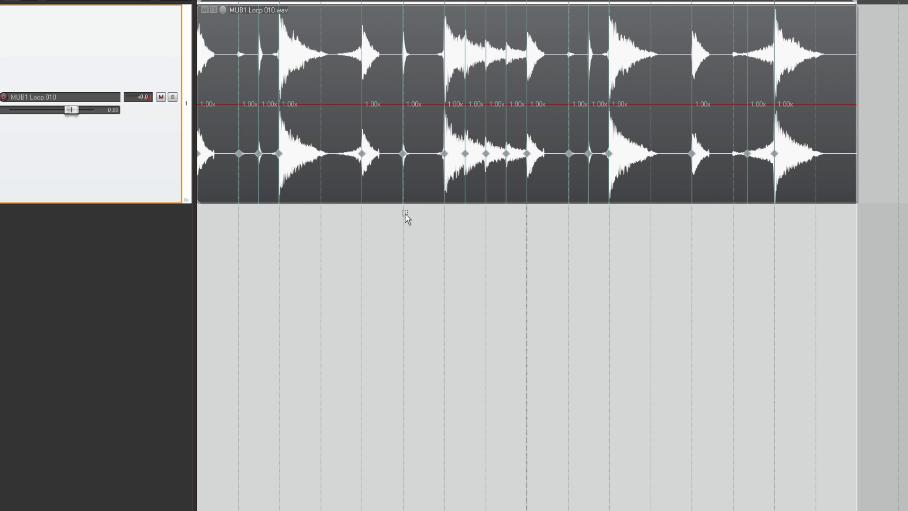
# Add a stretch marker in the decay of the first large hit, and snap the loop's stretch markers to the grid
pyautogui.scroll(5, 464, 214)
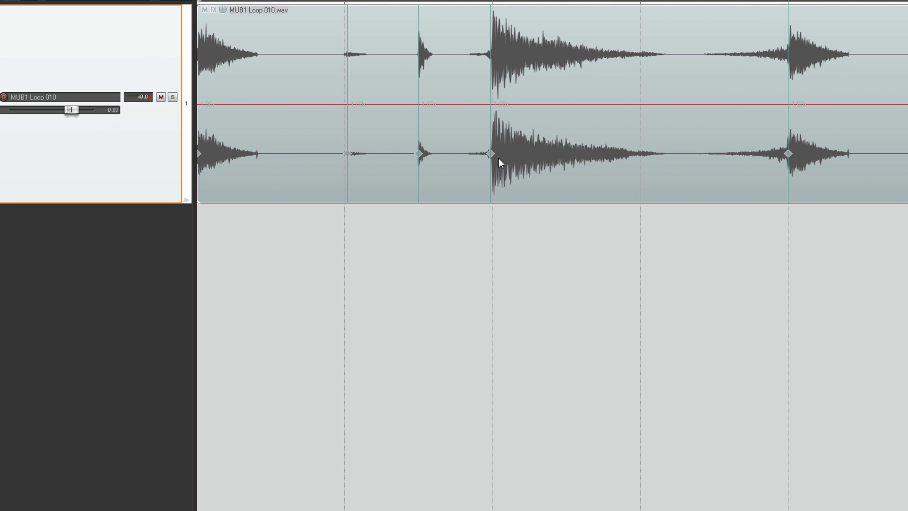
pyautogui.click(637, 153)
pyautogui.press('w')
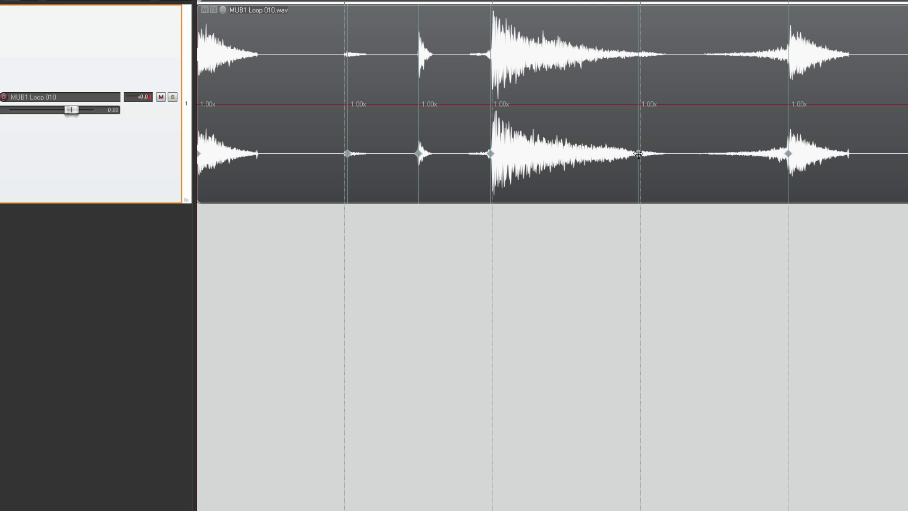
pyautogui.moveTo(638, 155)
pyautogui.mouseDown()
pyautogui.moveTo(611, 158)
pyautogui.moveTo(661, 163)
pyautogui.moveTo(610, 165)
pyautogui.moveTo(638, 165)
pyautogui.mouseUp()
pyautogui.hotkey('ctrl', 'z')
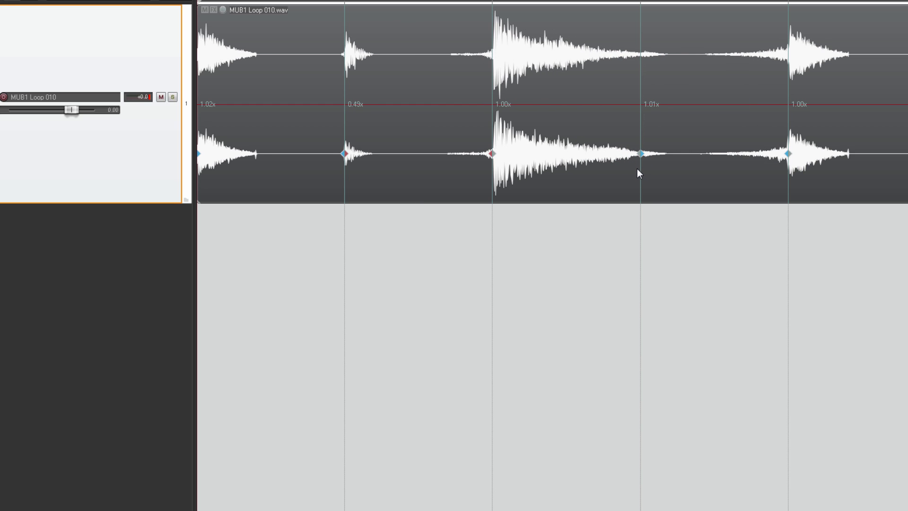
# Filter the actions by "stretch remo" and run Item: Remove all stretch markers on the loop, closing the action list when done
pyautogui.press('?')
pyautogui.write('stretc')
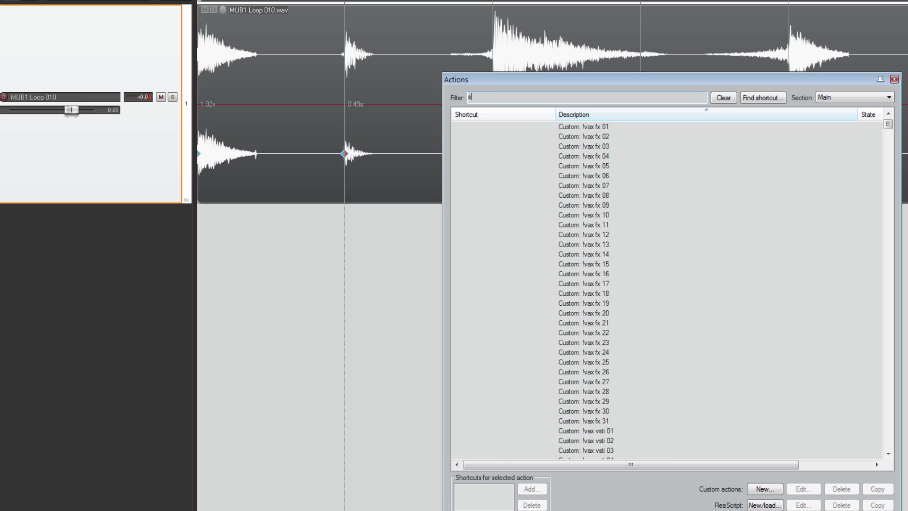
pyautogui.write('h remo')
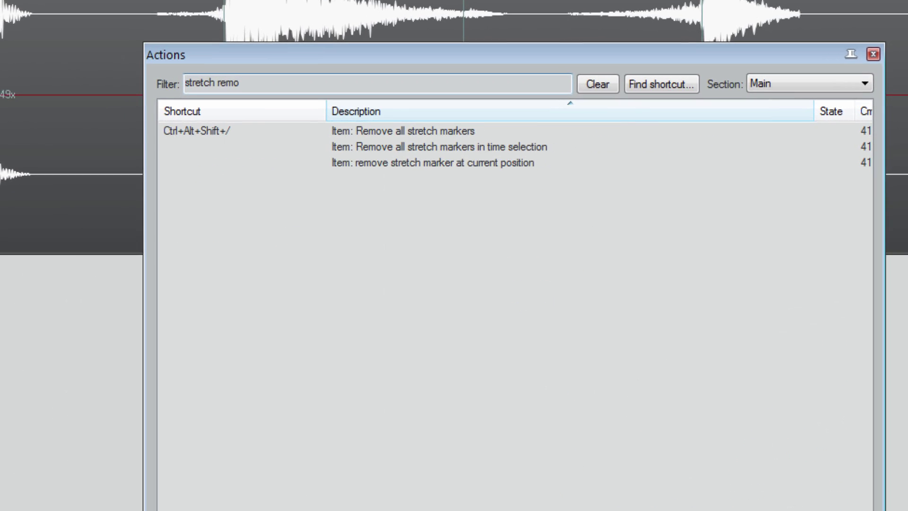
pyautogui.click(379, 132)
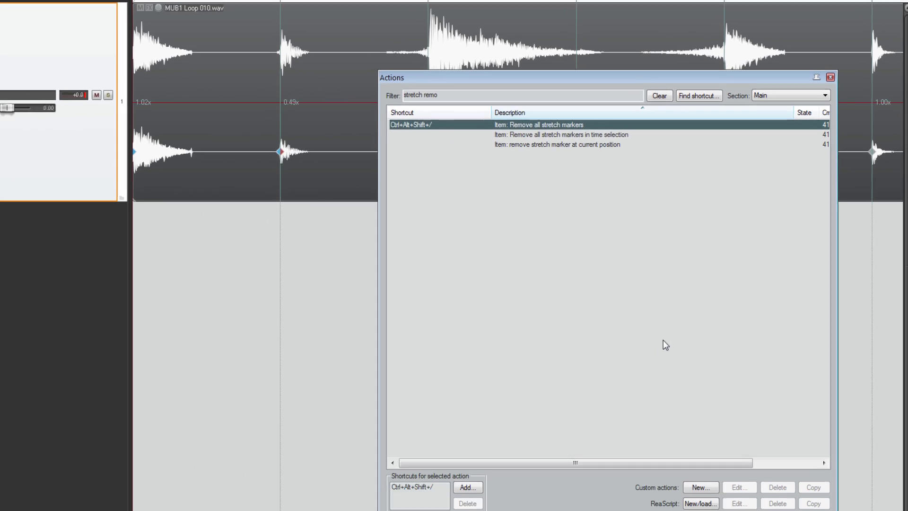
pyautogui.click(713, 488)
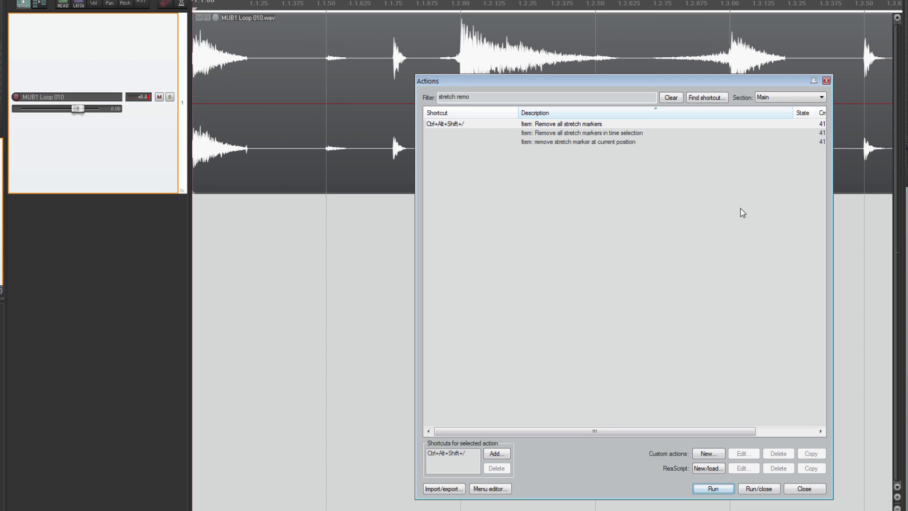
pyautogui.press('Escape')
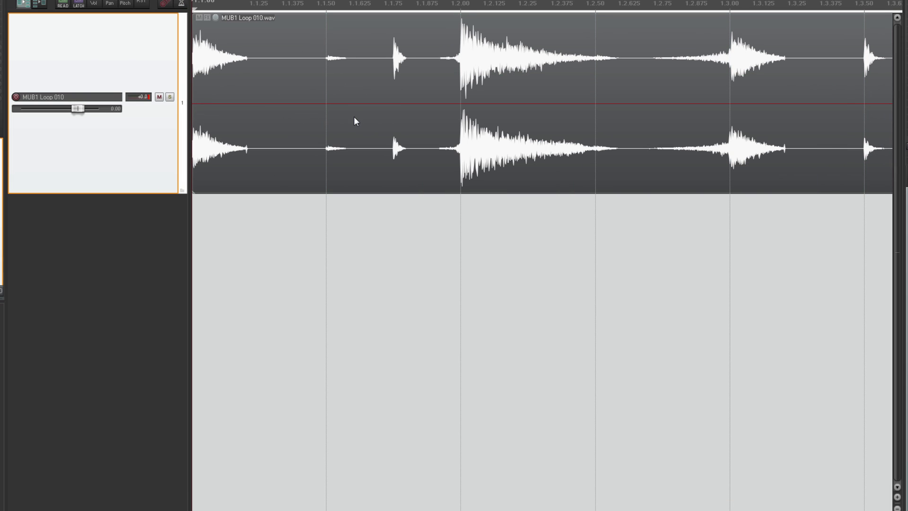
# Look up the action assigned to Tab in the action list, and close the list without running it
pyautogui.press('?')
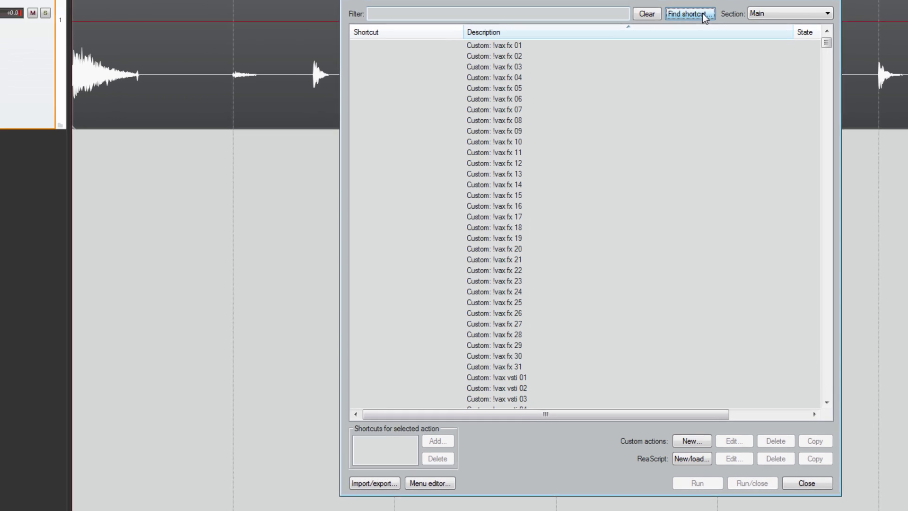
pyautogui.click(718, 98)
pyautogui.press('Tab')
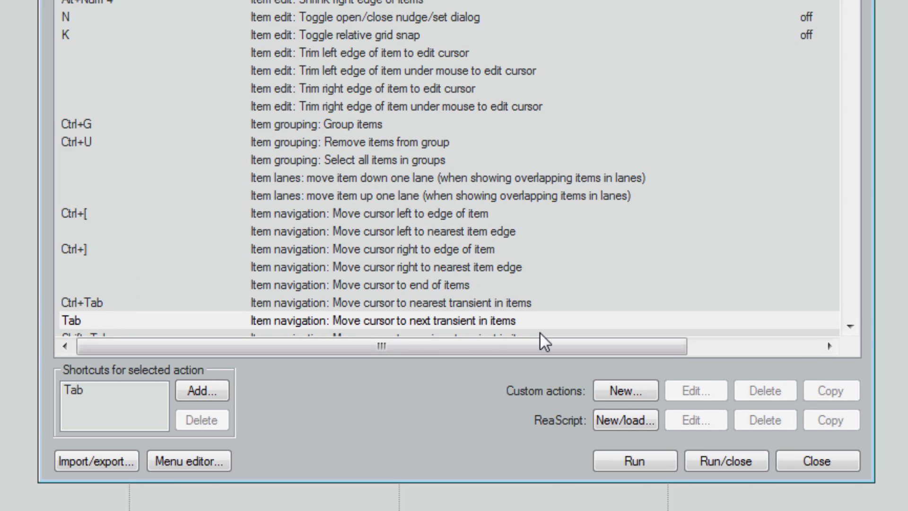
pyautogui.click(827, 462)
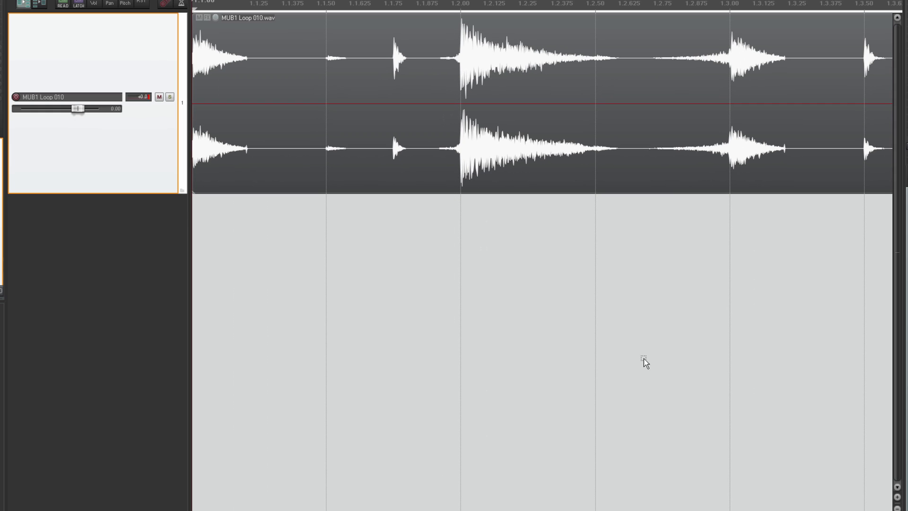
# Add stretch markers at the loop's transients near 1.1.75, 1.2.00, 1.3.00, 1.3.50 and 1.4.00, moving the cursor from transient to transient
pyautogui.click(386, 164)
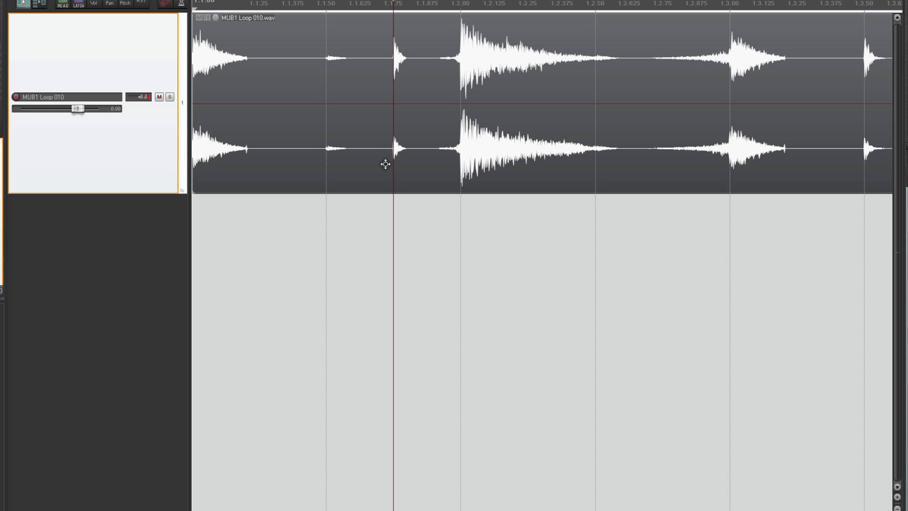
pyautogui.hotkey('shift', 'w')
pyautogui.press('Tab')
pyautogui.hotkey('shift', 'w')
pyautogui.press('Tab')
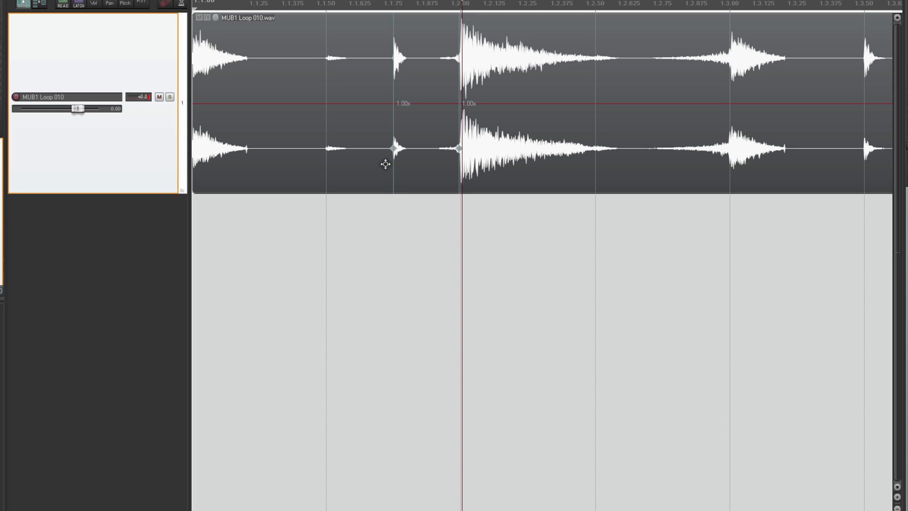
pyautogui.press('Tab')
pyautogui.press('Tab')
pyautogui.hotkey('shift', 'w')
pyautogui.press('Tab')
pyautogui.press('Tab')
pyautogui.hotkey('shift', 'w')
pyautogui.press('Tab')
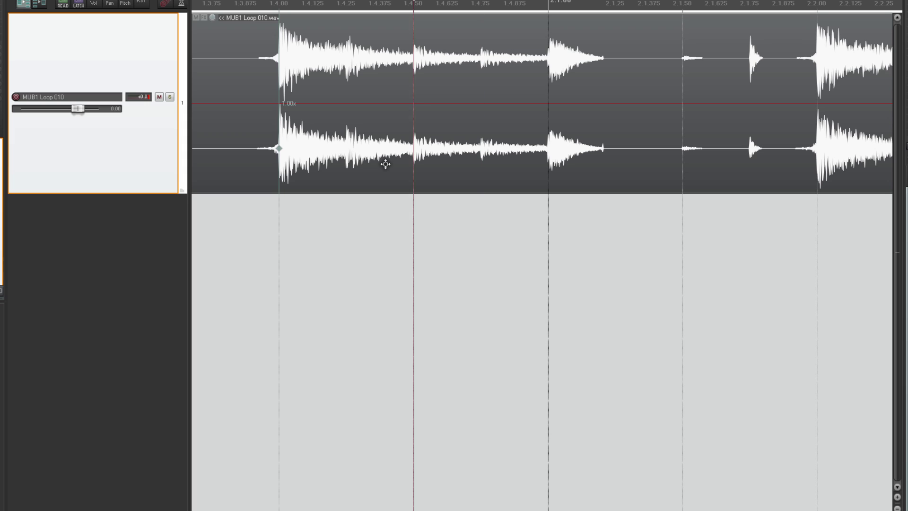
# Add stretch markers at the loop's transients near 1.4.50, 1.4.75, 2.1.00 and 2.1.75
pyautogui.hotkey('shift', 'w')
pyautogui.press('Tab')
pyautogui.hotkey('shift', 'w')
pyautogui.press('Tab')
pyautogui.hotkey('shift', 'w')
pyautogui.press('Tab')
pyautogui.press('Tab')
pyautogui.hotkey('shift', 'w')
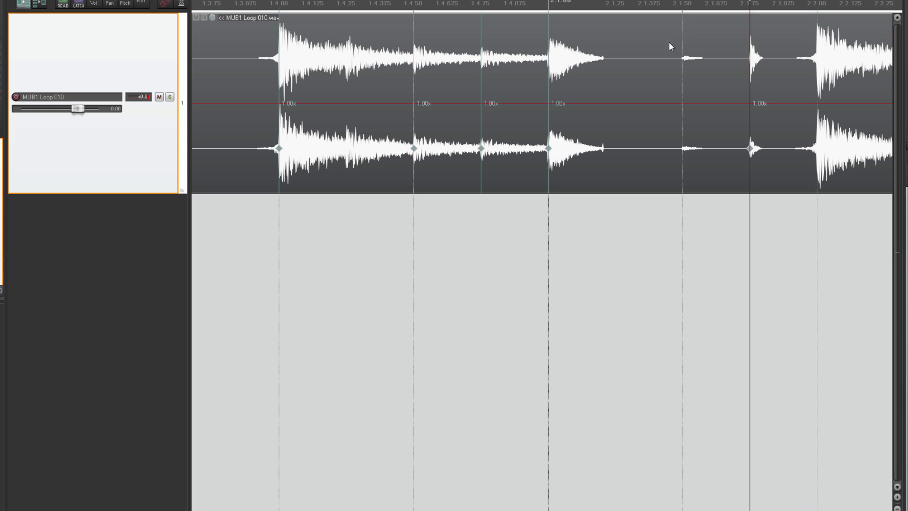
# Add stretch markers at the remaining transients near 2.2.00, 2.3.00 and 2.4.00, and review the markers back to the loop's start
pyautogui.hscroll(5, 466, 156)
pyautogui.press('Tab')
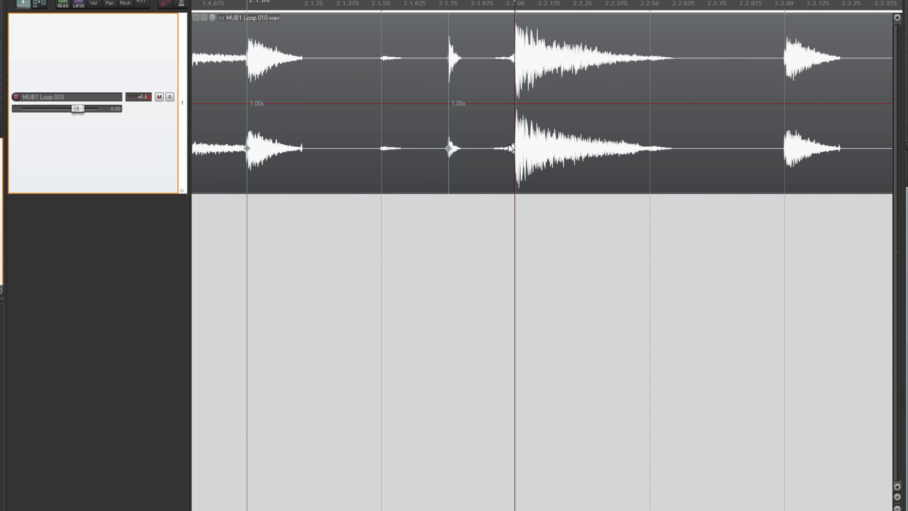
pyautogui.hotkey('shift', 'w')
pyautogui.press('Tab')
pyautogui.hotkey('shift', 'w')
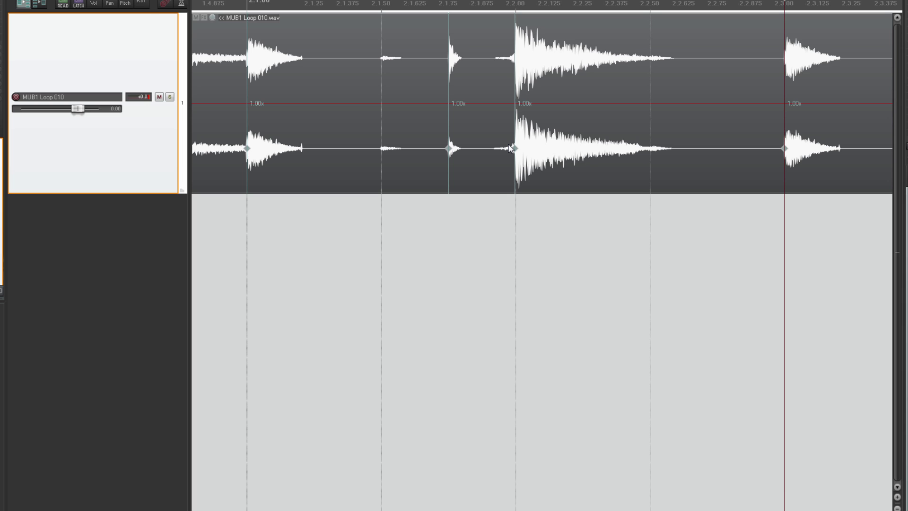
pyautogui.hscroll(10, 571, 248)
pyautogui.press('Tab')
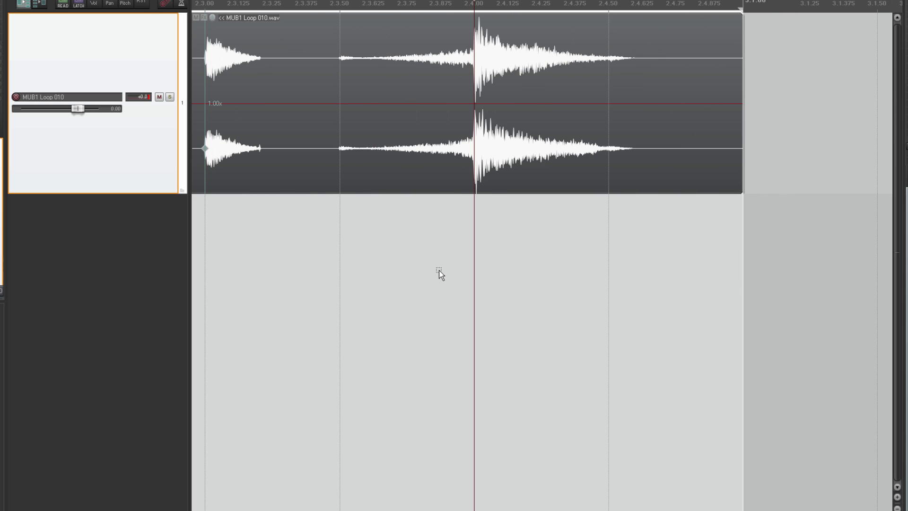
pyautogui.hotkey('shift', 'w')
pyautogui.hscroll(-7, 351, 331)
pyautogui.hscroll(-4, 403, 163)
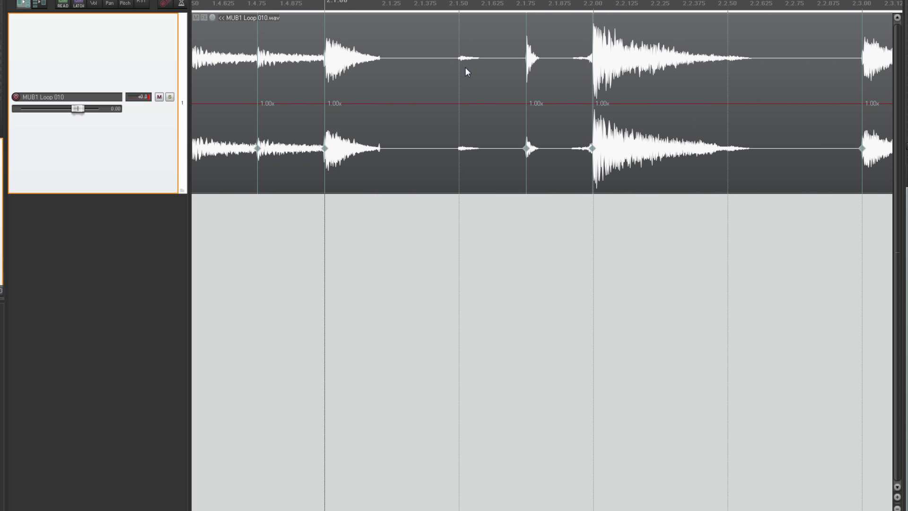
pyautogui.hscroll(3, 458, 66)
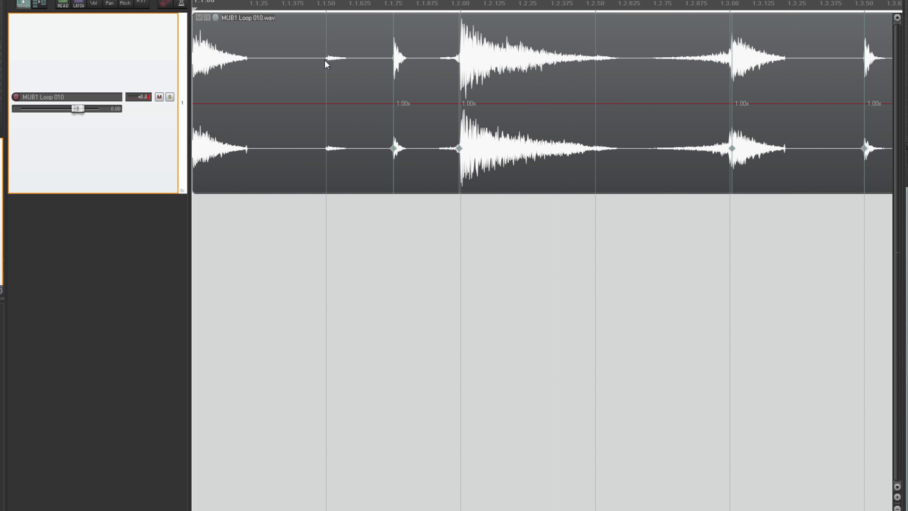
# Find the action assigned to /, run Item: Snap stretch markers to grid on the loop, and close the action list
pyautogui.press('?')
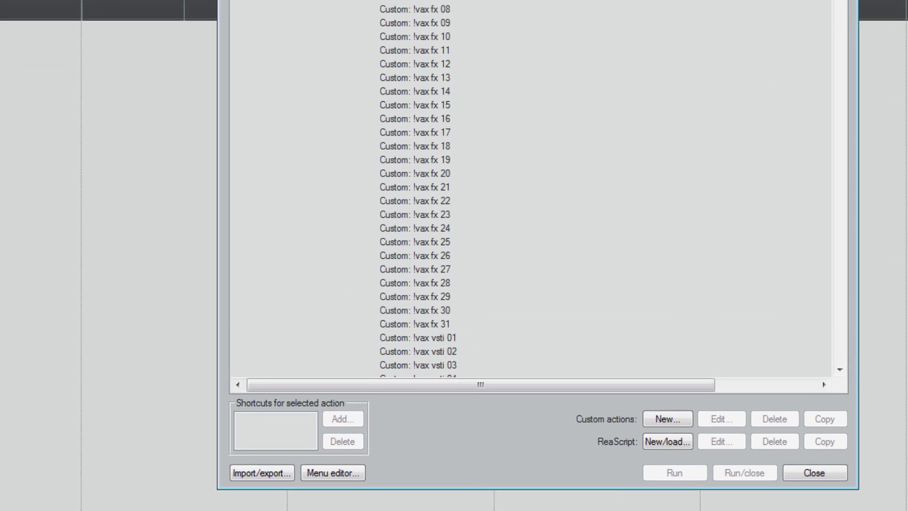
pyautogui.press('/')
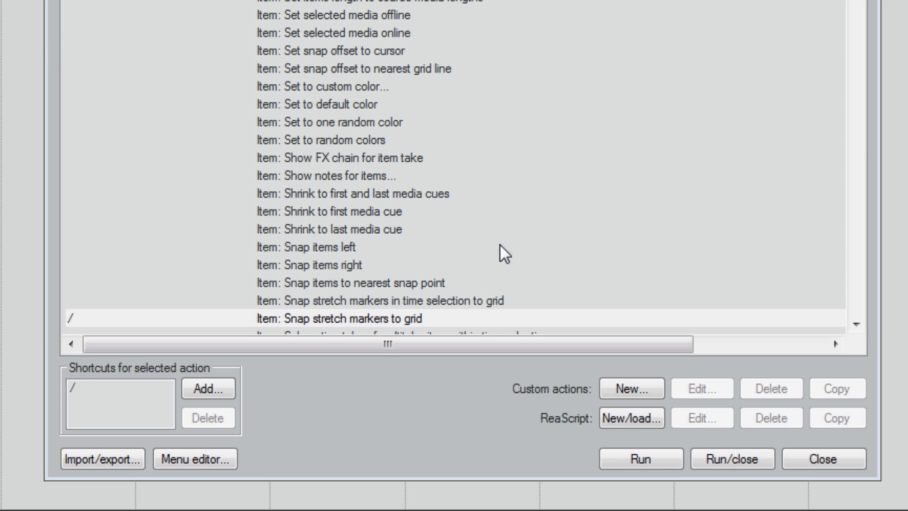
pyautogui.click(641, 456)
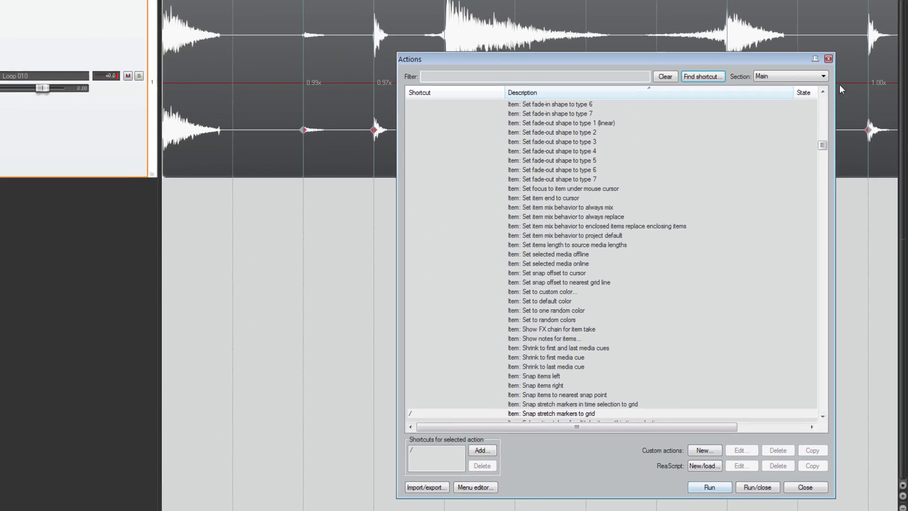
pyautogui.press('Escape')
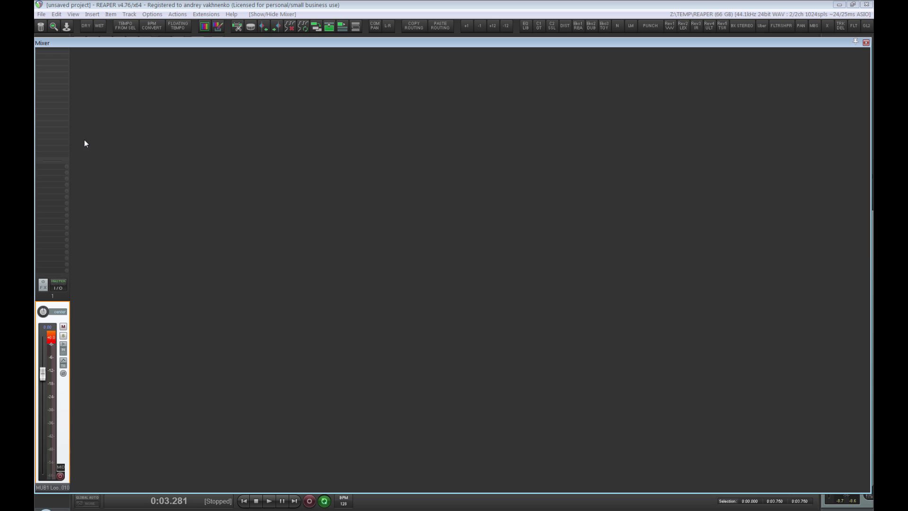
# Enlarge the FX insert area relative to the sends area in the mixer strips, and hide the mixer
pyautogui.moveTo(59, 160); pyautogui.dragTo(61, 199)
pyautogui.hotkey('ctrl', 'm')
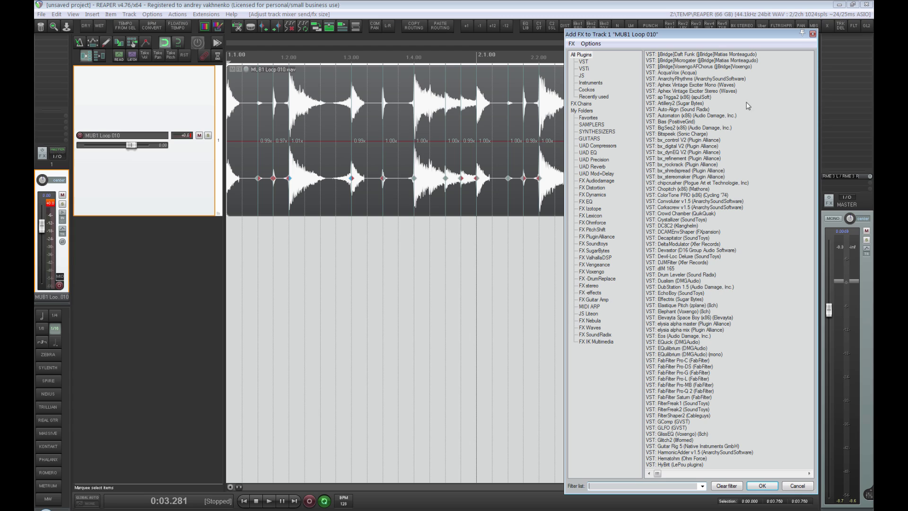
# Create a new plug-in folder named TEST in the FX browser
pyautogui.click(593, 216)
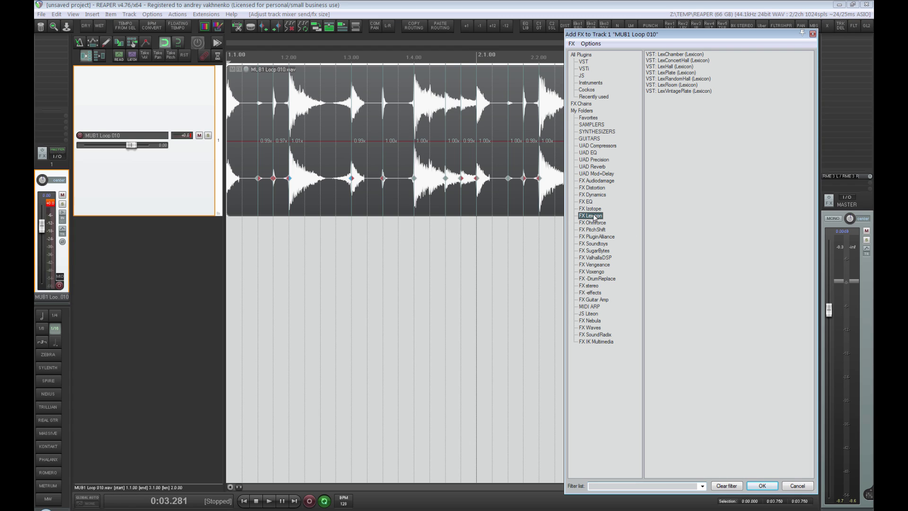
pyautogui.rightClick(596, 378)
pyautogui.click(616, 383)
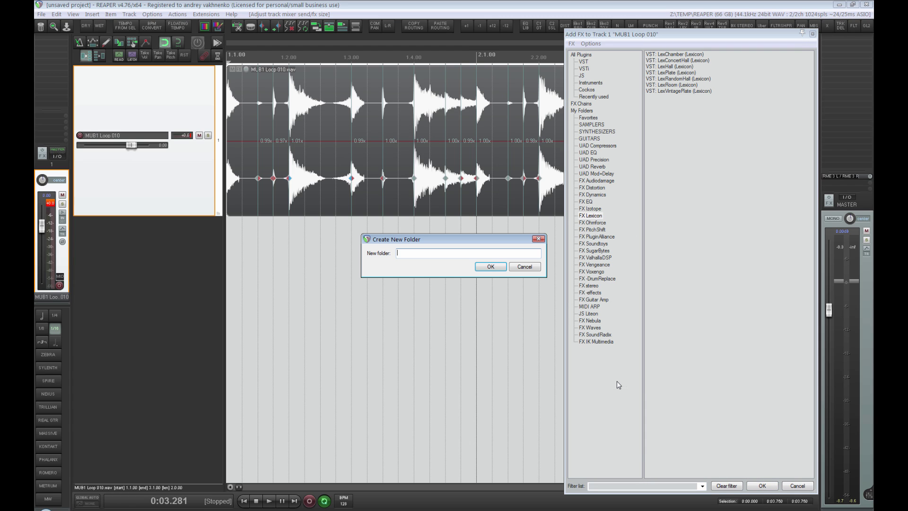
pyautogui.write('TEST')
pyautogui.press('Return')
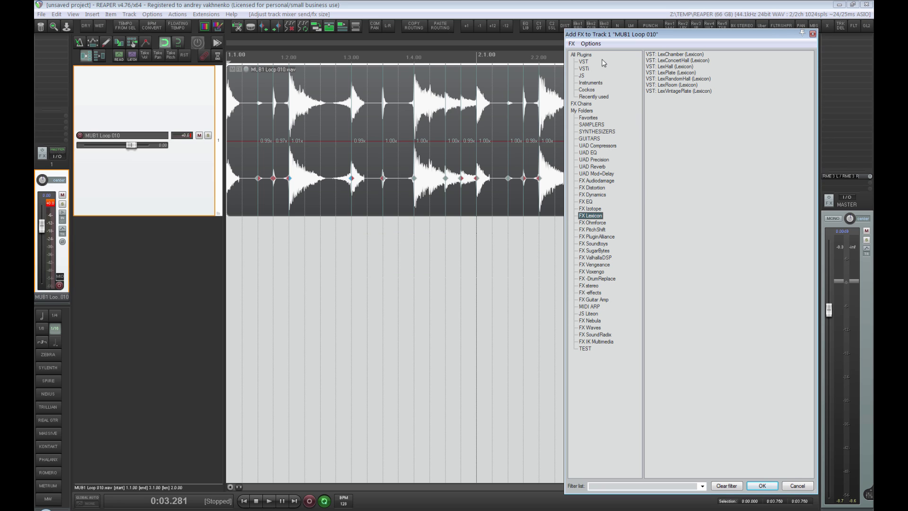
# Filter all plug-ins for slate, add the matches from Trigger 2 to SSDSampler to the TEST folder, and check its contents
pyautogui.click(586, 55)
pyautogui.write('sla')
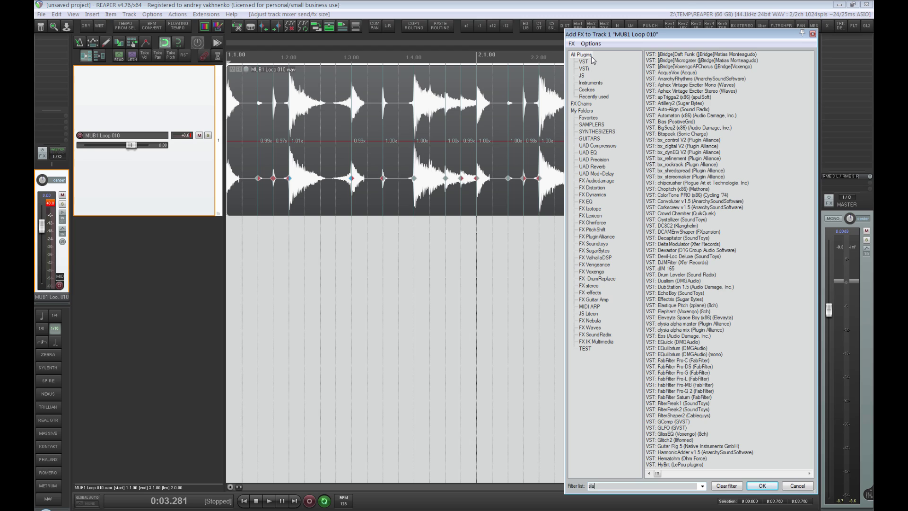
pyautogui.write('te')
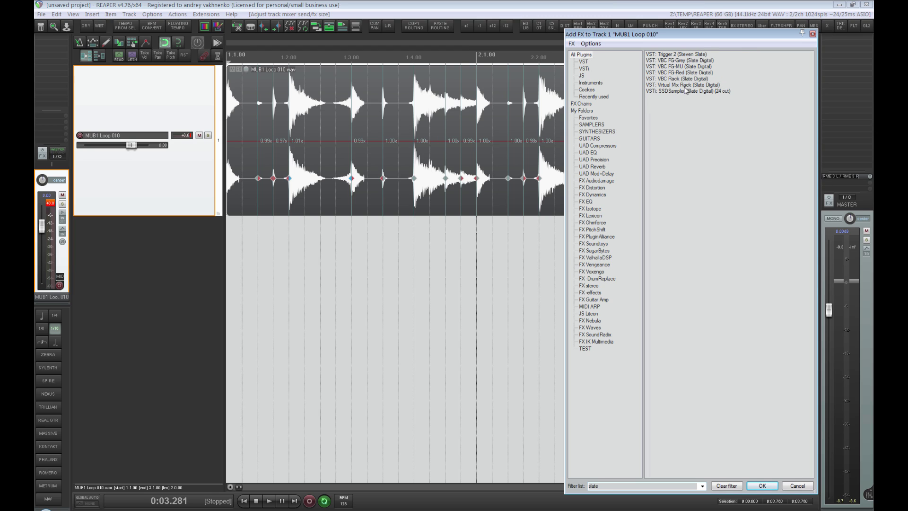
pyautogui.click(685, 85)
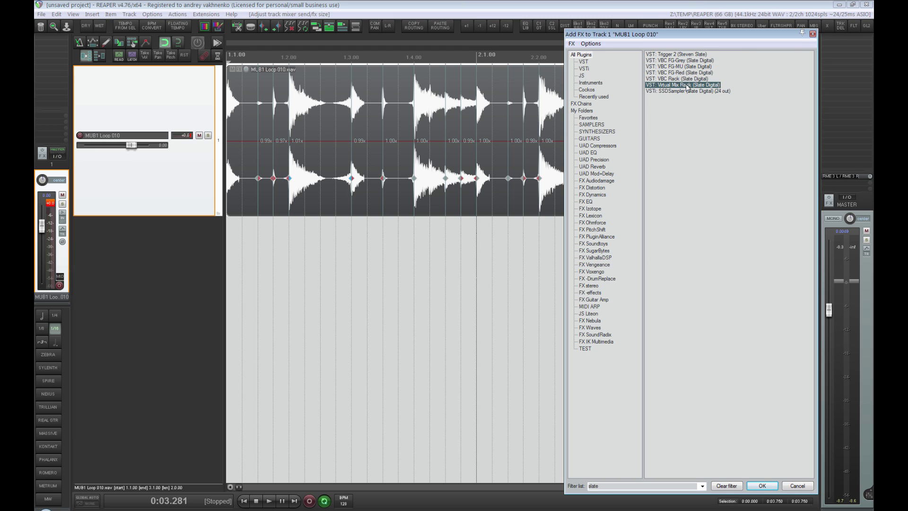
pyautogui.click(686, 55)
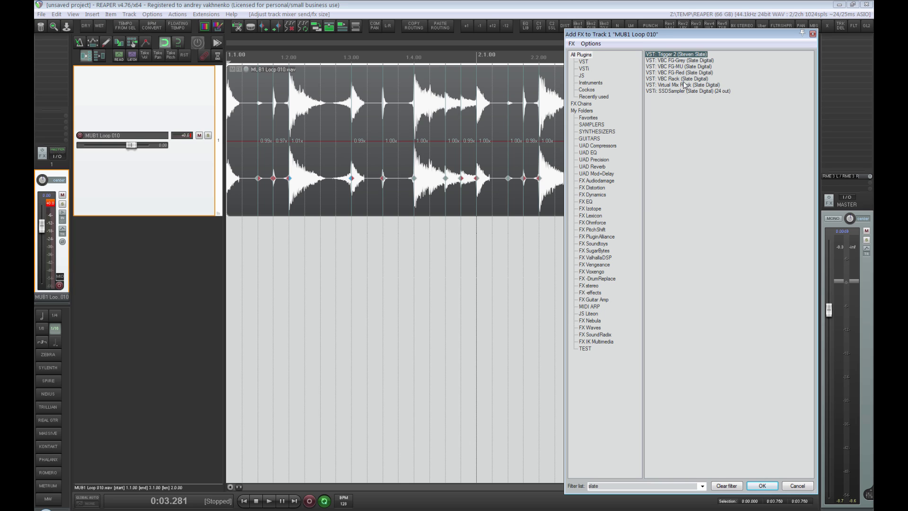
pyautogui.keyDown('shift'); pyautogui.click(677, 90); pyautogui.keyUp('shift')
pyautogui.moveTo(677, 90); pyautogui.dragTo(588, 347)
pyautogui.click(590, 328)
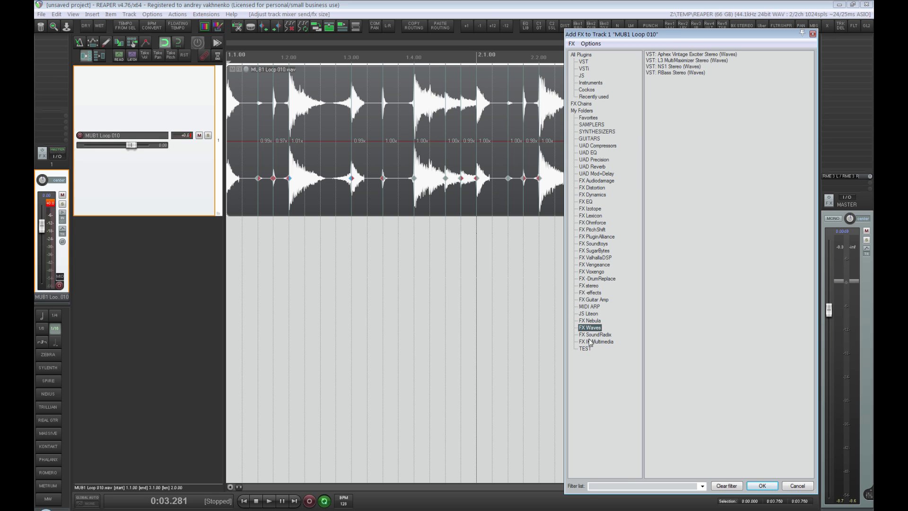
pyautogui.click(585, 349)
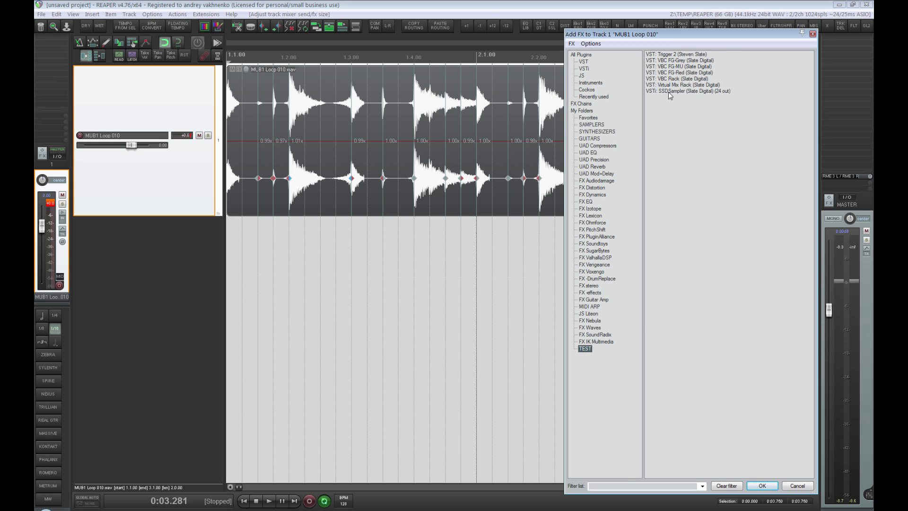
pyautogui.click(676, 73)
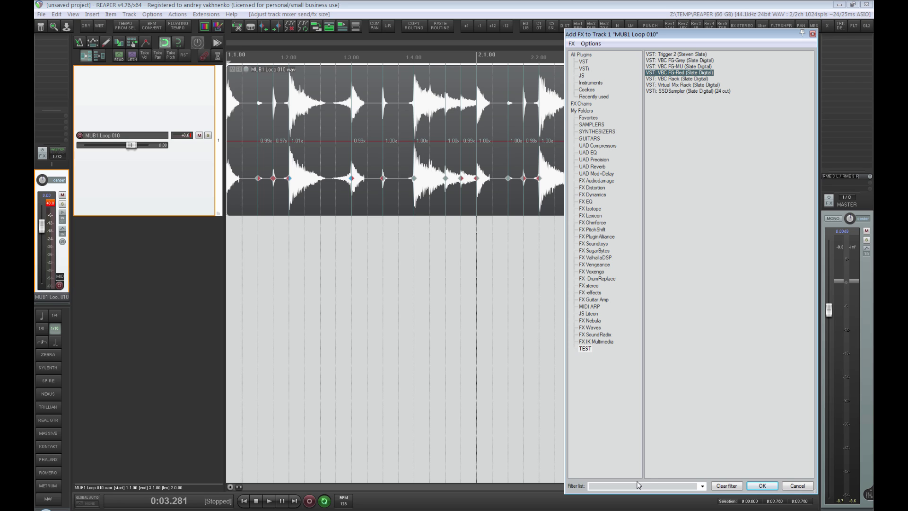
pyautogui.click(585, 54)
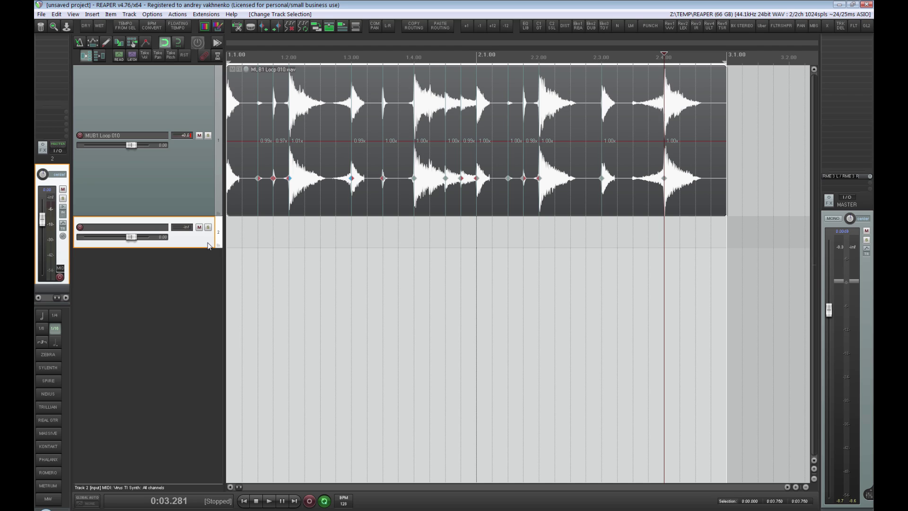
# Add the ValhallaVintageVerb reverb to track 2 and set its mode to Room
pyautogui.click(669, 25)
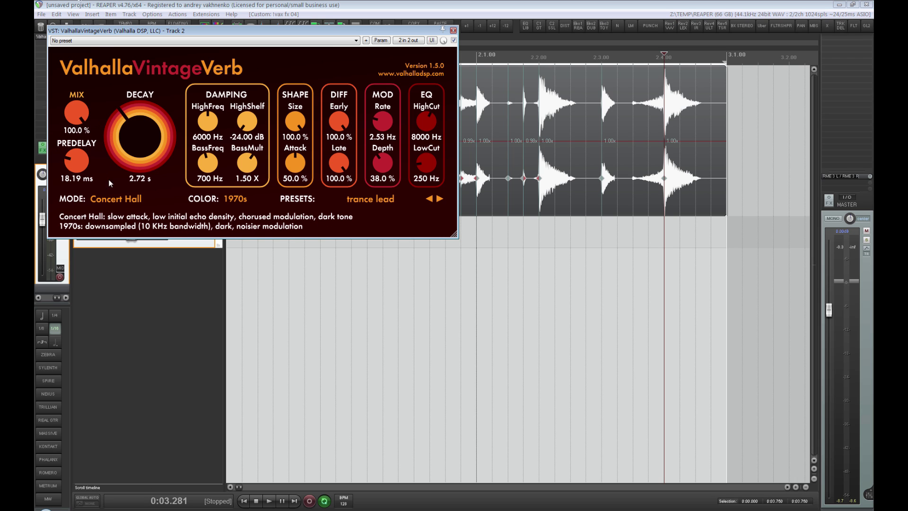
pyautogui.click(113, 199)
pyautogui.click(119, 244)
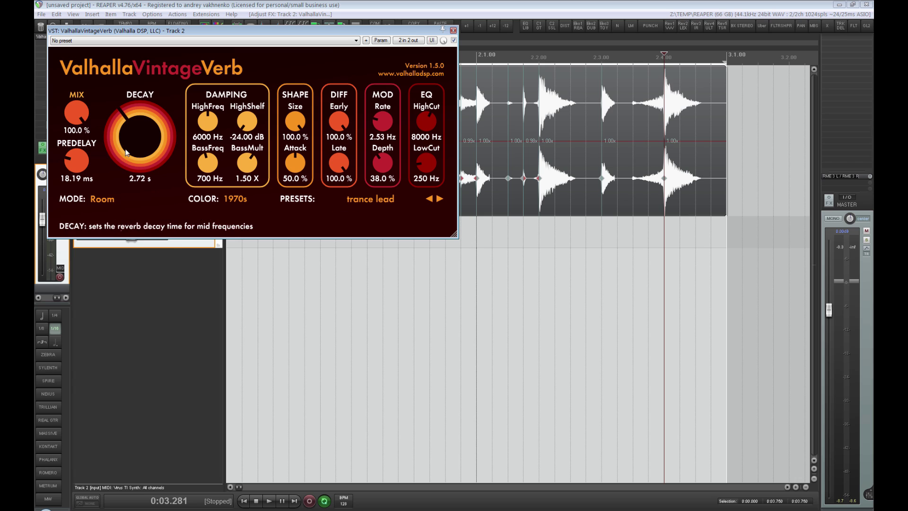
pyautogui.press('Escape')
# Create a pre-fader (post-FX) send from the loop track to the reverb track at 0.00, and adjust the send during playback
pyautogui.click(157, 187)
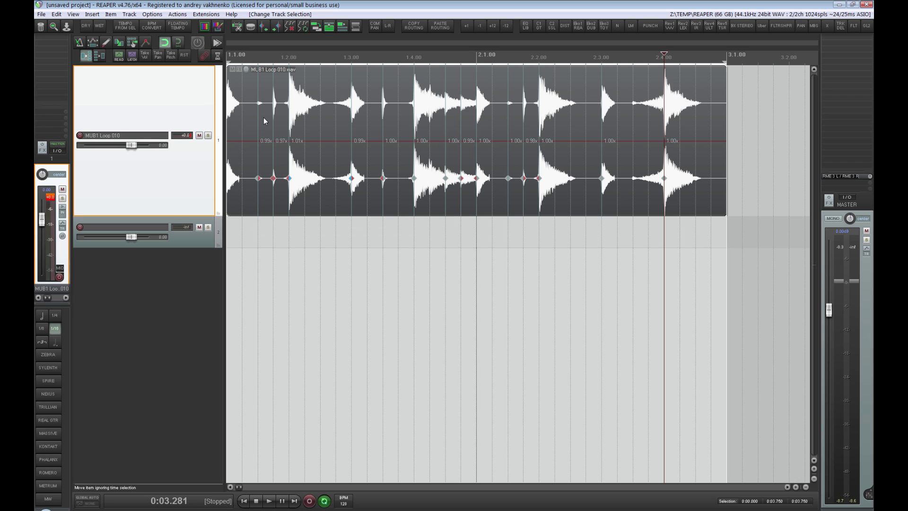
pyautogui.hotkey('ctrl', 'm')
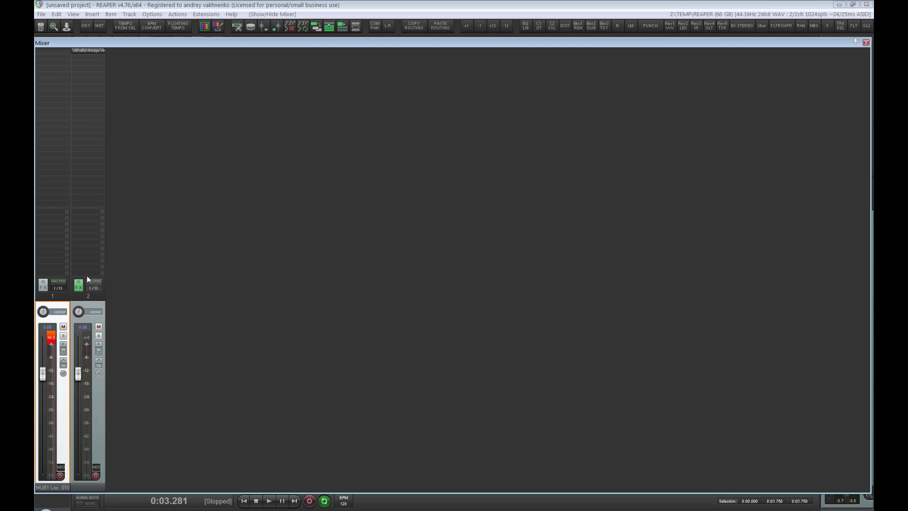
pyautogui.moveTo(58, 289); pyautogui.dragTo(90, 288)
pyautogui.doubleClick(132, 324)
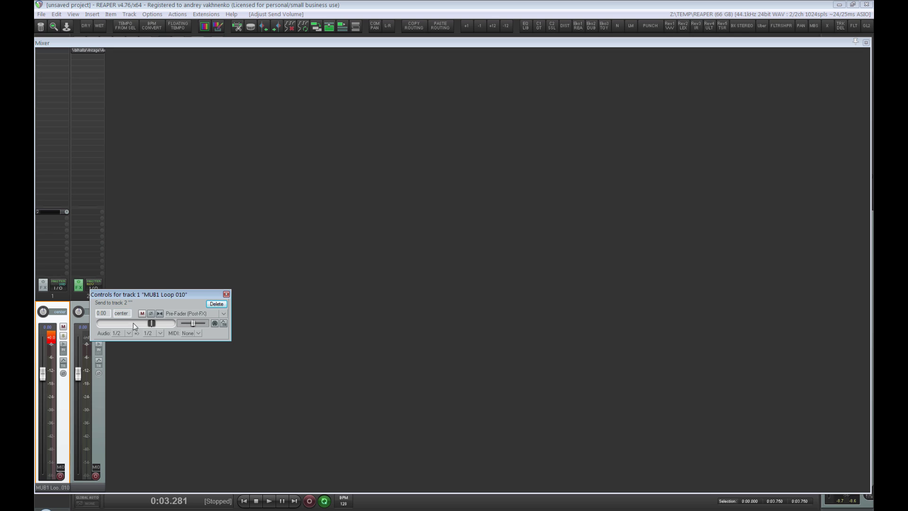
pyautogui.press('space')
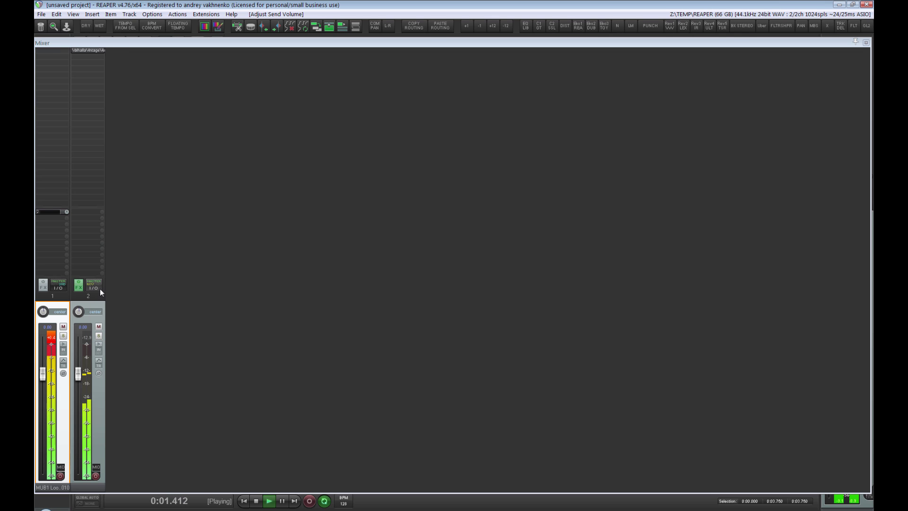
pyautogui.moveTo(69, 211); pyautogui.dragTo(91, 227)
pyautogui.press('space')
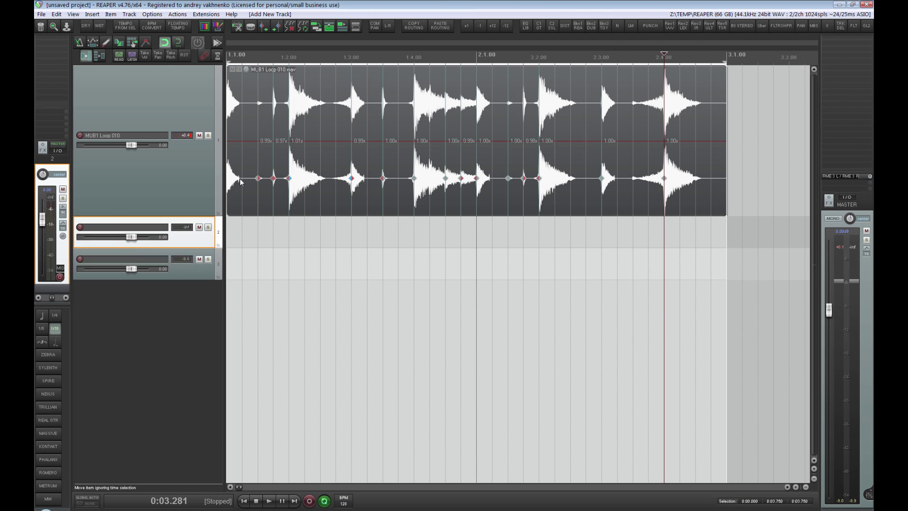
# Insert seven more empty tracks between the loop track and the reverb track
pyautogui.hotkey('ctrl', 't')
pyautogui.hotkey('ctrl', 't')
pyautogui.hotkey('ctrl', 't')
pyautogui.hotkey('ctrl', 't')
pyautogui.hotkey('ctrl', 't')
pyautogui.hotkey('ctrl', 't')
pyautogui.hotkey('ctrl', 't')
pyautogui.click(240, 181)
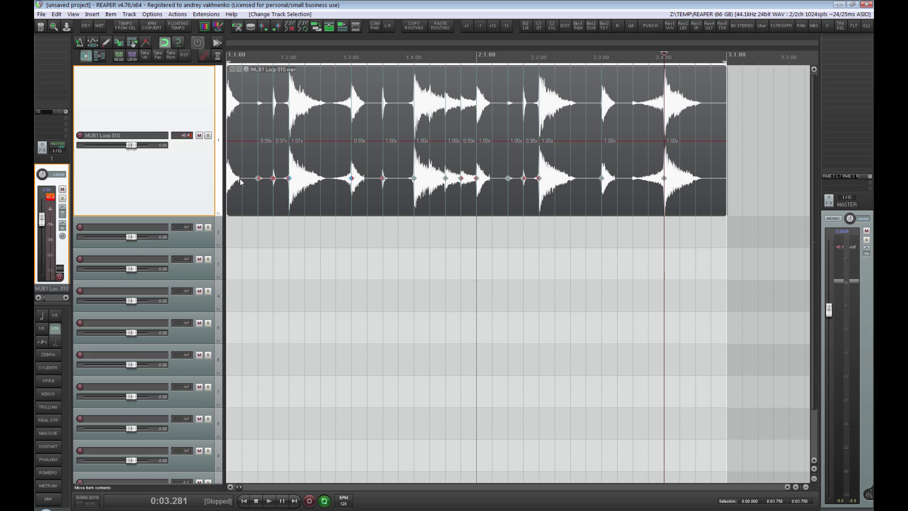
pyautogui.press('-')
pyautogui.press('-')
# Select tracks 1 through 9, leaving out the reverb track
pyautogui.press('Down')
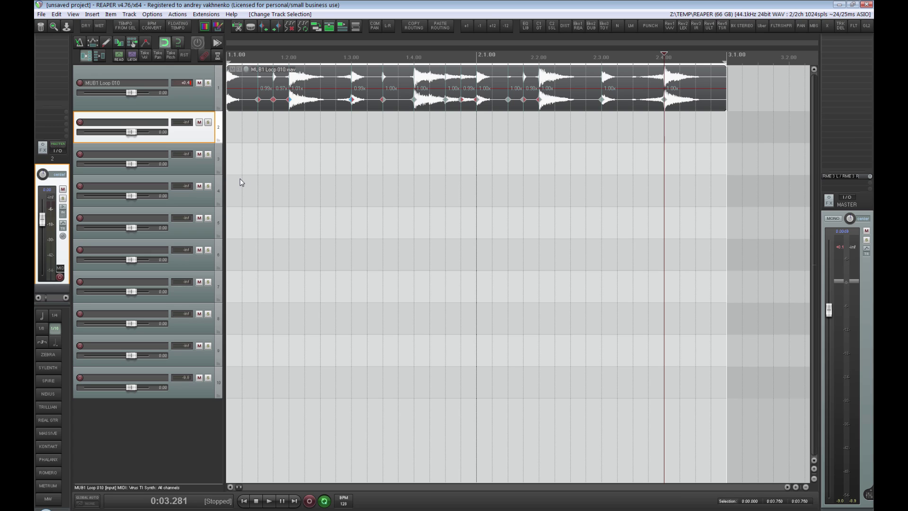
pyautogui.hotkey('shift', 'Up')
pyautogui.hotkey('shift', 'Down')
pyautogui.hotkey('shift', 'Down')
pyautogui.hotkey('shift', 'Down')
pyautogui.hotkey('shift', 'Down')
pyautogui.hotkey('shift', 'Down')
pyautogui.hotkey('shift', 'Down')
pyautogui.hotkey('shift', 'Down')
pyautogui.hotkey('shift', 'Down')
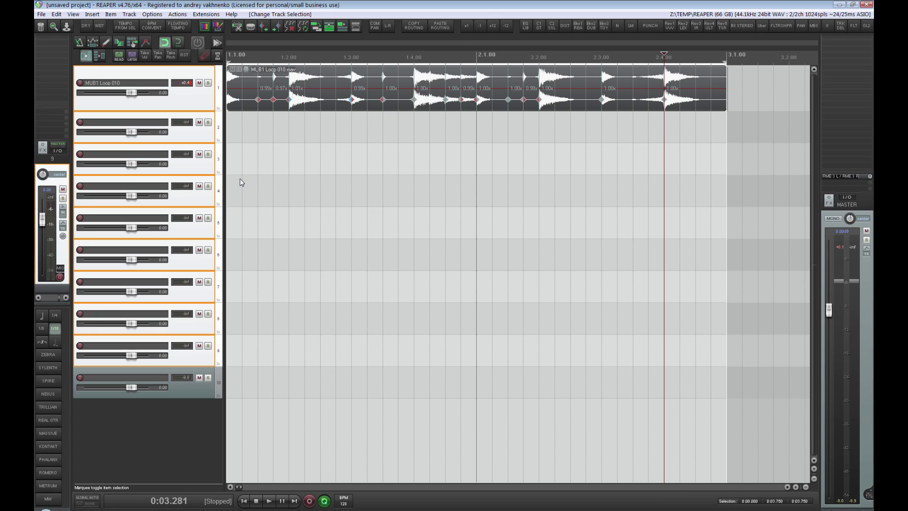
# Rename track 10, which holds the reverb plug-in, as REVERB
pyautogui.doubleClick(212, 394)
pyautogui.write('REVERB')
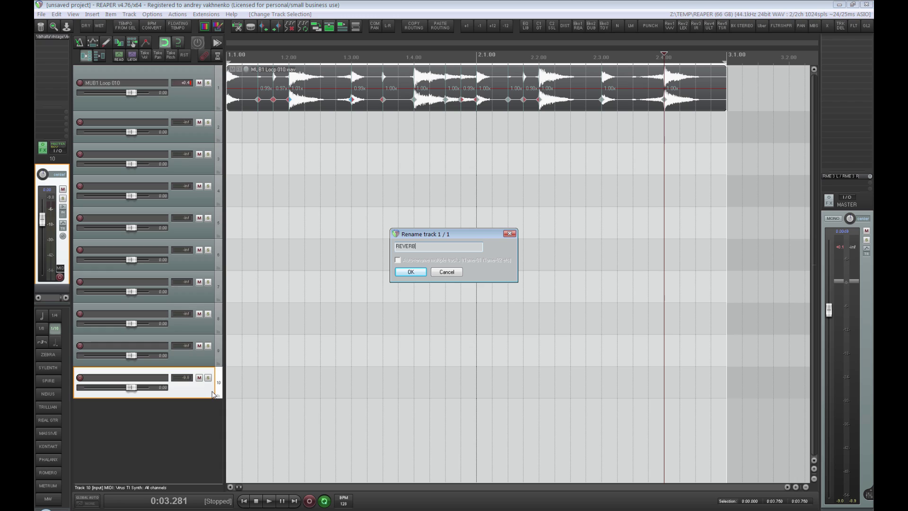
pyautogui.press('Return')
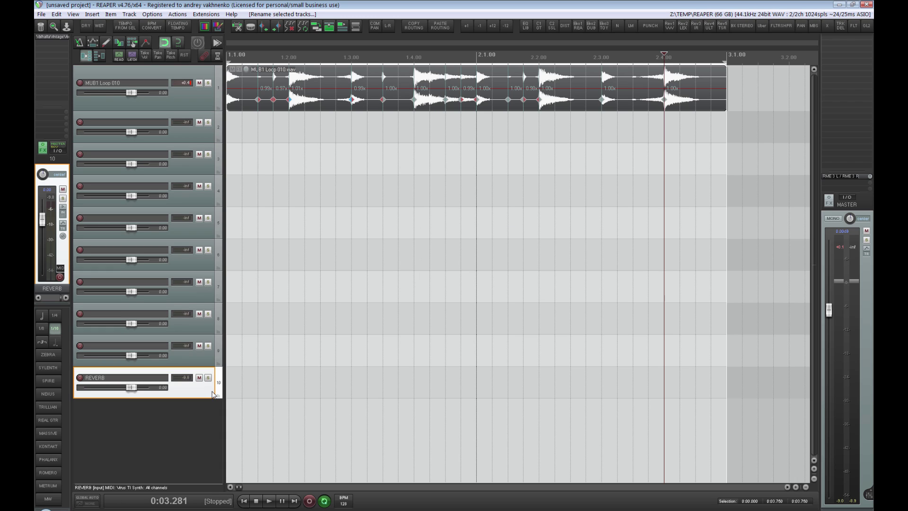
# Add sends from tracks 2 through 9 to the REVERB track in the routing matrix, and check the mixer
pyautogui.hotkey('alt', 'r')
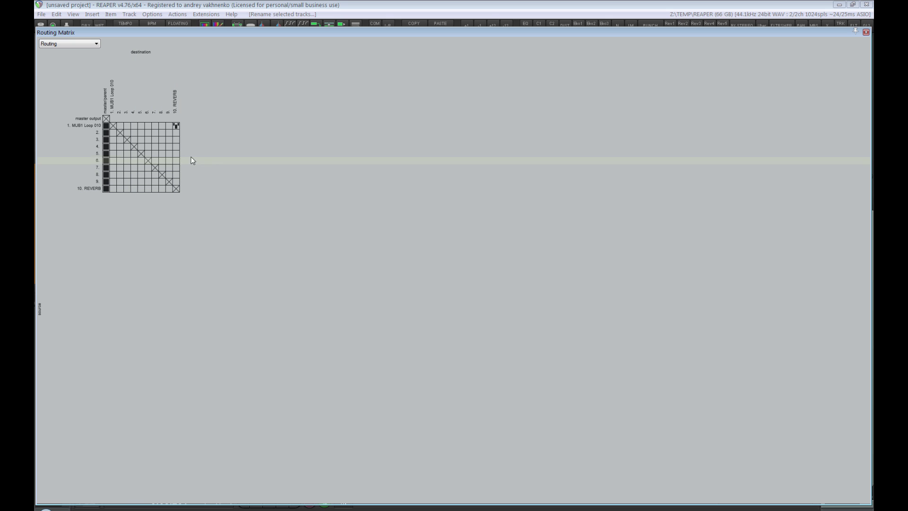
pyautogui.click(177, 135)
pyautogui.moveTo(177, 139); pyautogui.dragTo(176, 186)
pyautogui.hotkey('alt', 'r')
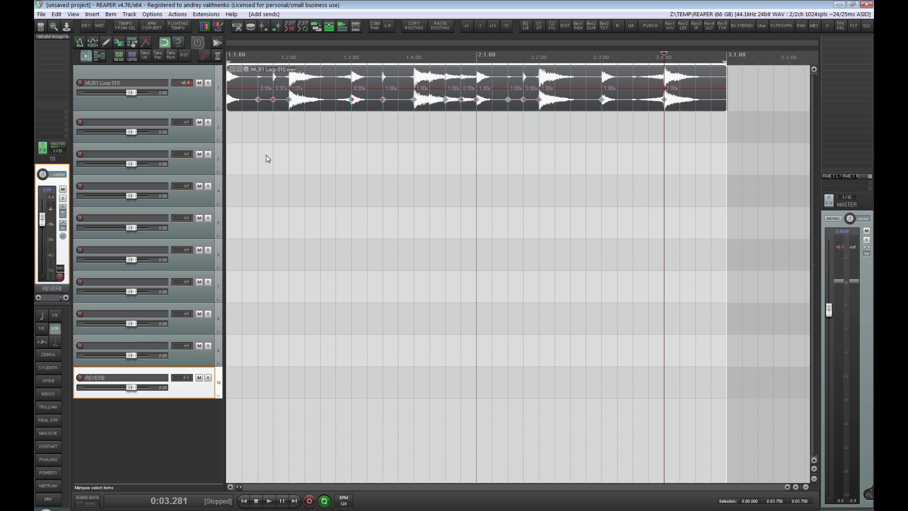
pyautogui.hotkey('ctrl', 'm')
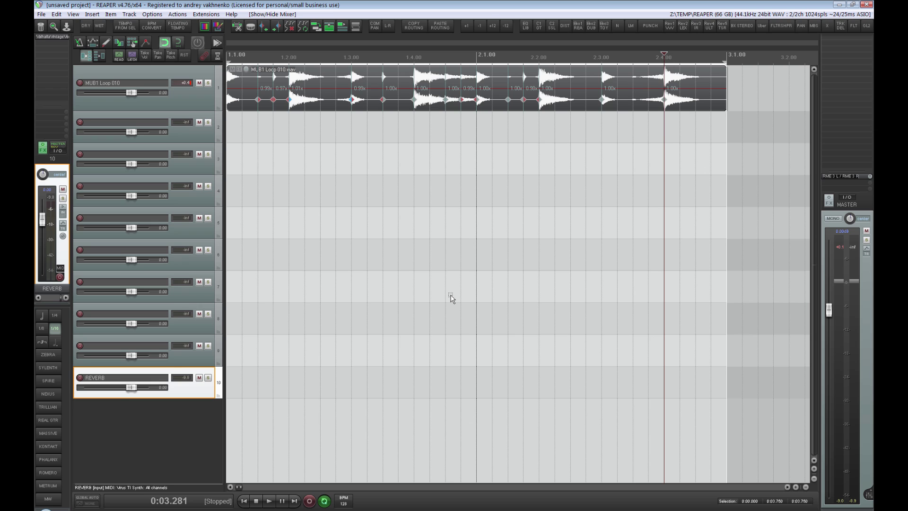
# Delete all tracks in the project and insert seven empty tracks
pyautogui.hotkey('ctrl', 'a')
pyautogui.press('Delete')
pyautogui.hotkey('ctrl', 't')
pyautogui.hotkey('ctrl', 't')
pyautogui.hotkey('ctrl', 't')
pyautogui.hotkey('ctrl', 't')
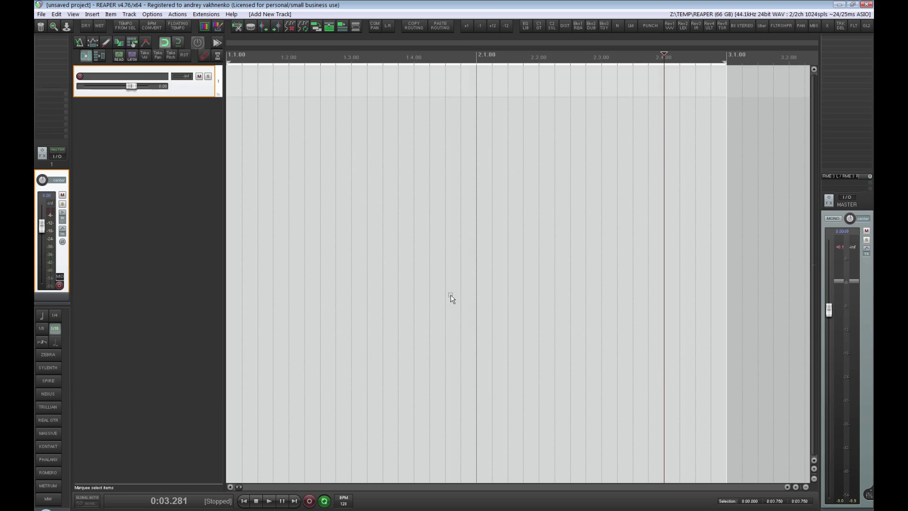
pyautogui.hotkey('ctrl', 't')
pyautogui.hotkey('ctrl', 't')
pyautogui.hotkey('ctrl', 't')
# Turn track 1 into a folder track containing tracks 2 through 7
pyautogui.hotkey('shift', 'Up')
pyautogui.hotkey('shift', 'Up')
pyautogui.hotkey('shift', 'Up')
pyautogui.hotkey('shift', 'Up')
pyautogui.hotkey('shift', 'Up')
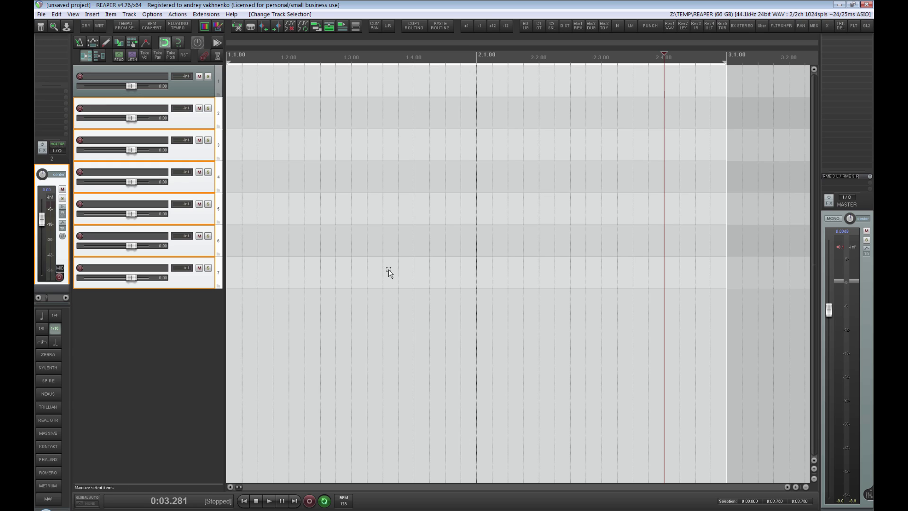
pyautogui.click(253, 121)
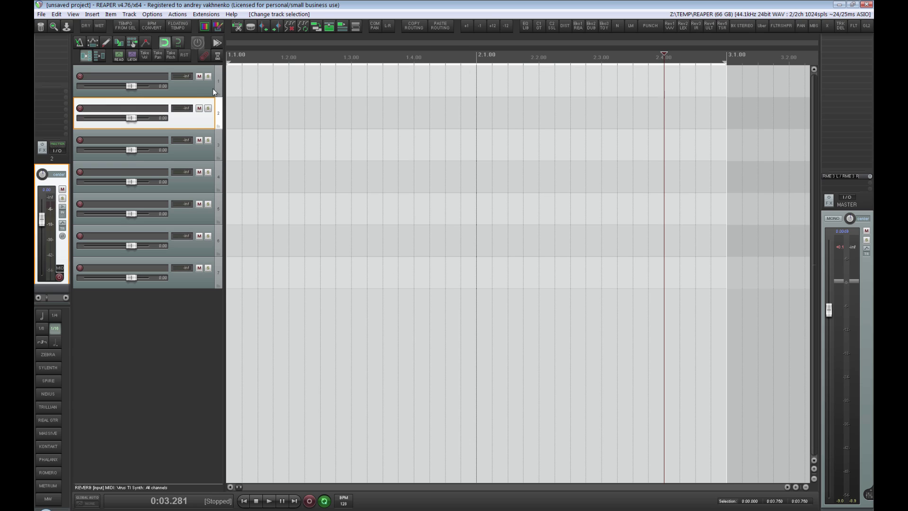
pyautogui.click(213, 89)
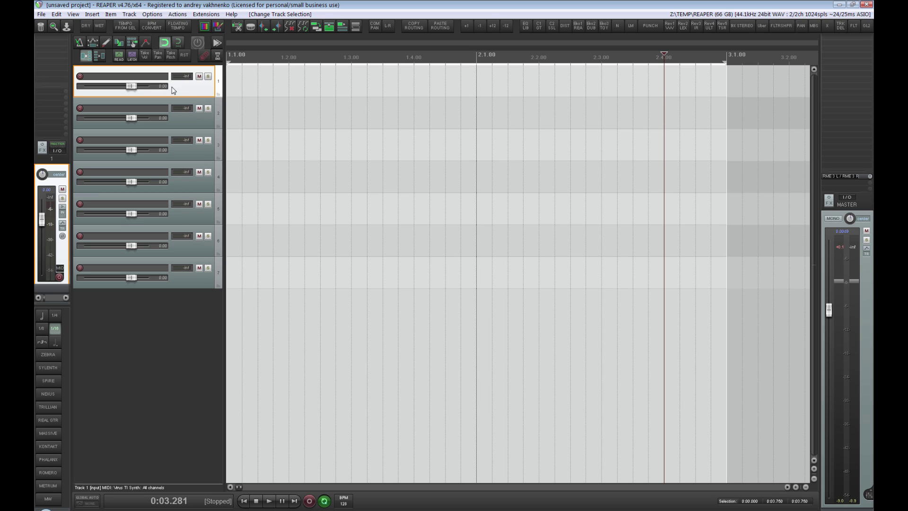
pyautogui.click(218, 95)
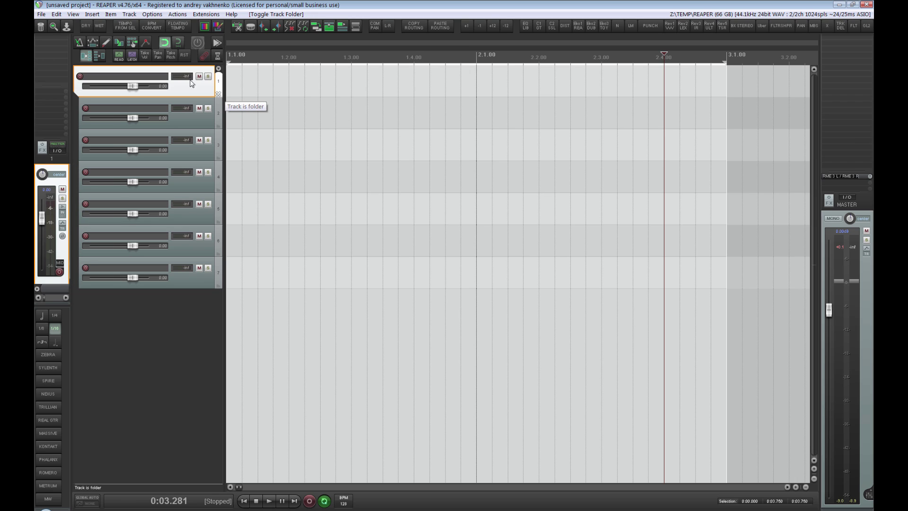
# Add The Glue compressor to the folder track, close the plug-in window, and reselect track 1
pyautogui.click(551, 26)
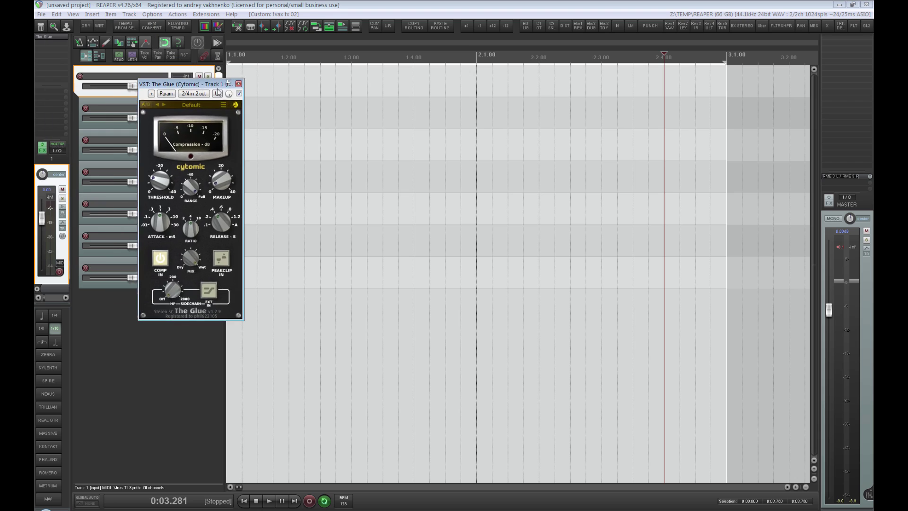
pyautogui.click(166, 126)
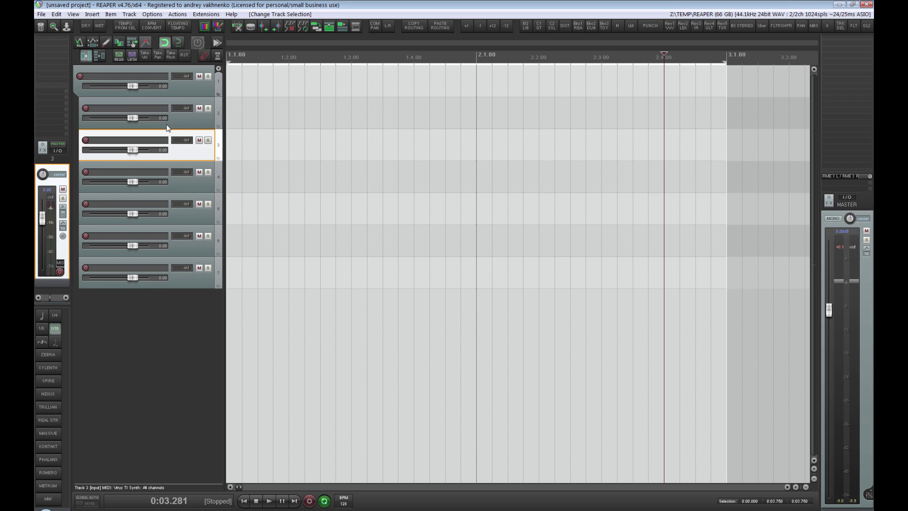
pyautogui.press('Up')
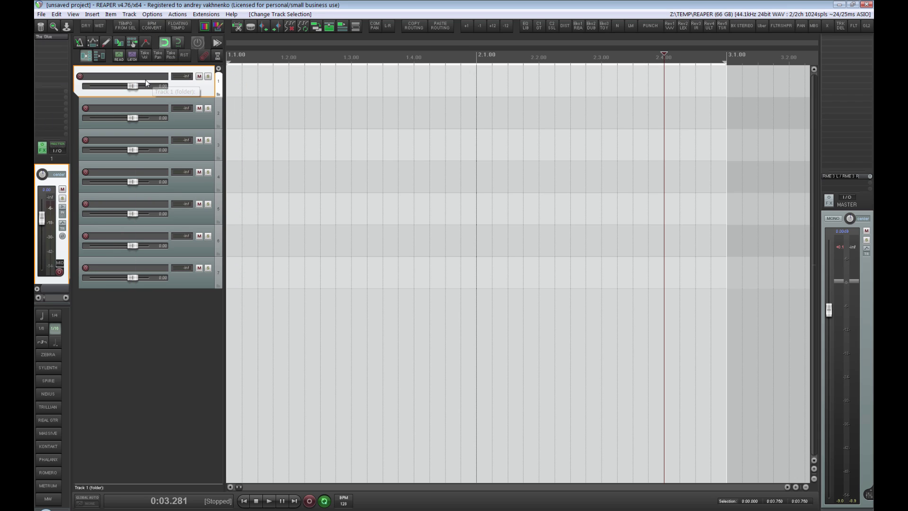
# Reduce the height of folder track 1 and restore it to its previous size
pyautogui.press('-')
pyautogui.press('-')
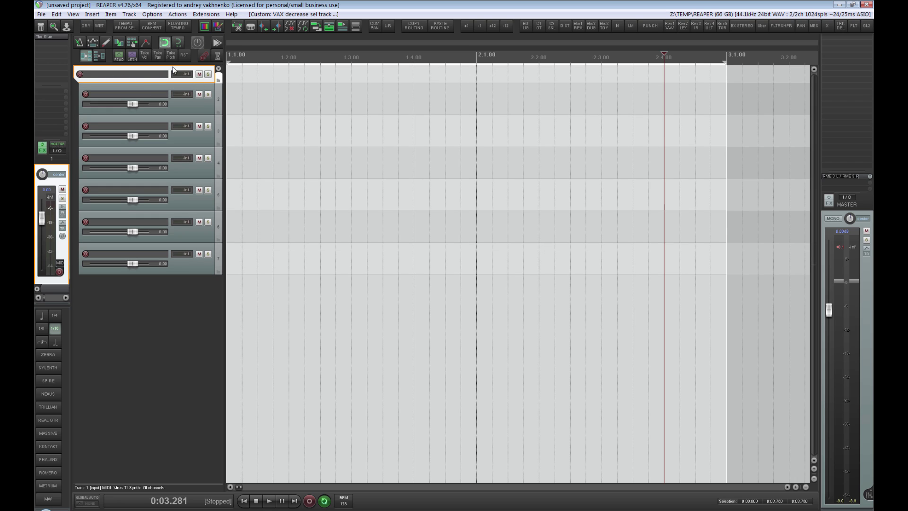
pyautogui.press('+')
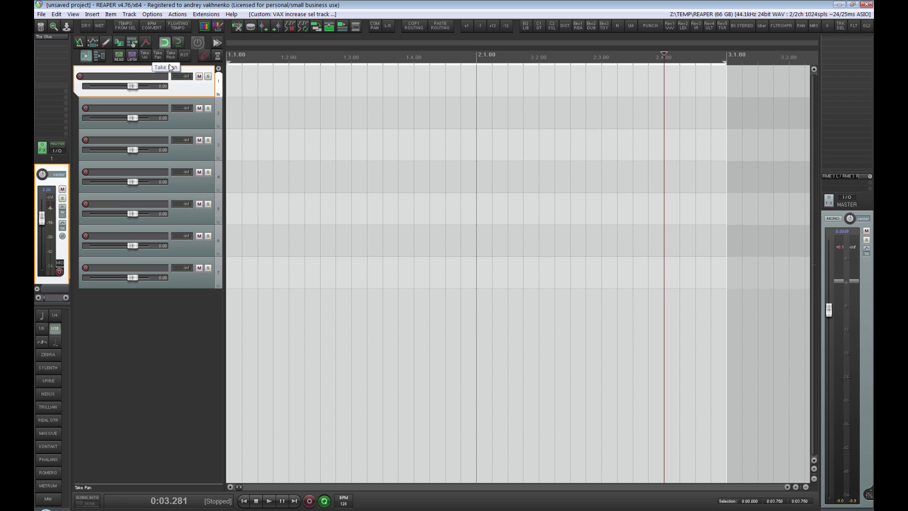
# Insert an eighth track and select all eight tracks
pyautogui.hotkey('ctrl', 't')
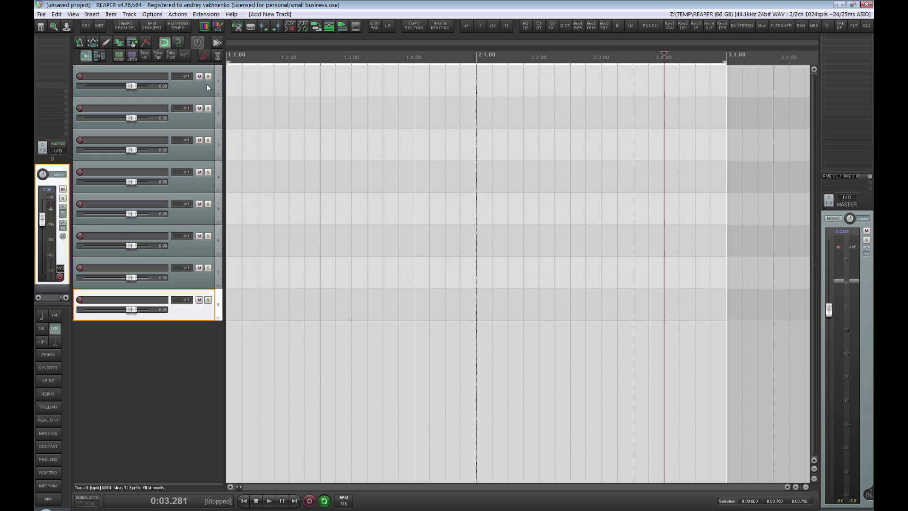
pyautogui.hotkey('shift', 'Up')
pyautogui.hotkey('shift', 'Up')
pyautogui.hotkey('shift', 'Up')
pyautogui.hotkey('shift', 'Up')
pyautogui.hotkey('shift', 'Up')
pyautogui.hotkey('shift', 'Up')
pyautogui.hotkey('shift', 'Up')
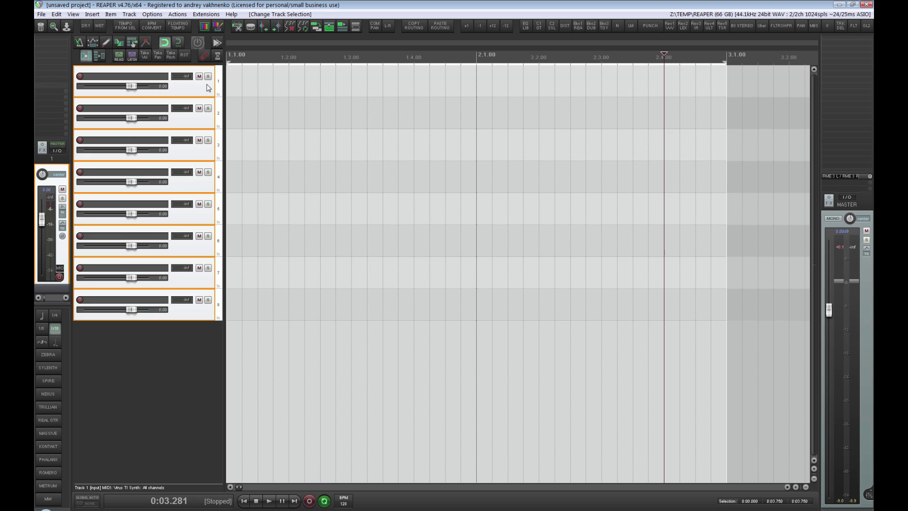
pyautogui.hotkey('ctrl', 'shift', 'f')
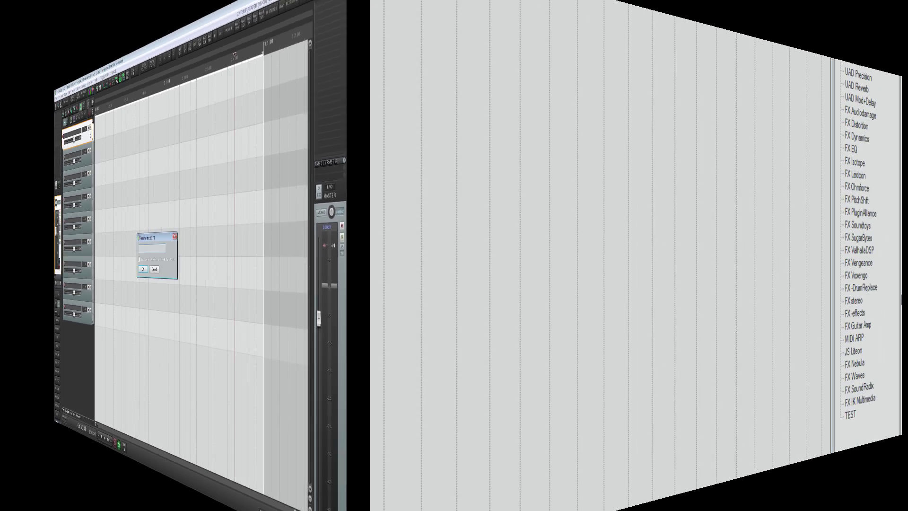
pyautogui.press('Escape')
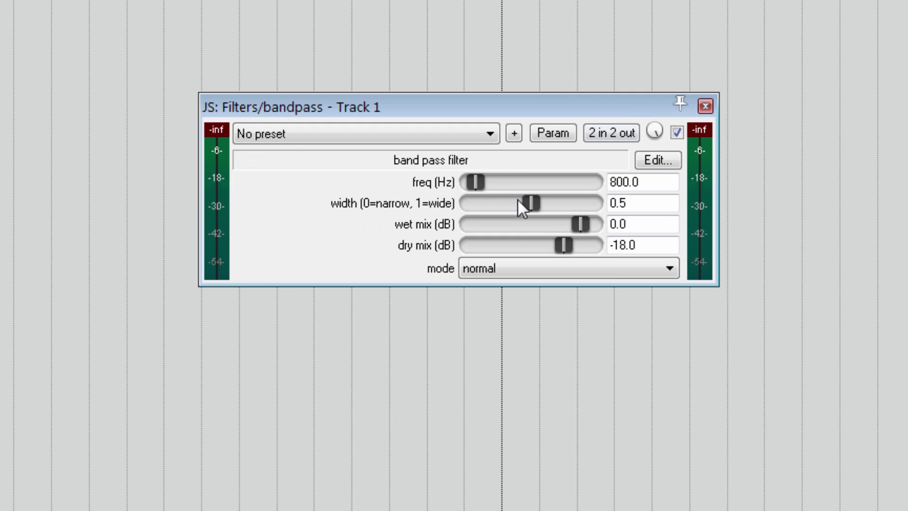
# Set the bandpass filter's frequency to about 7700 Hz, width to 0.25, wet mix to -40 dB and mode to notch
pyautogui.moveTo(475, 182); pyautogui.dragTo(498, 180)
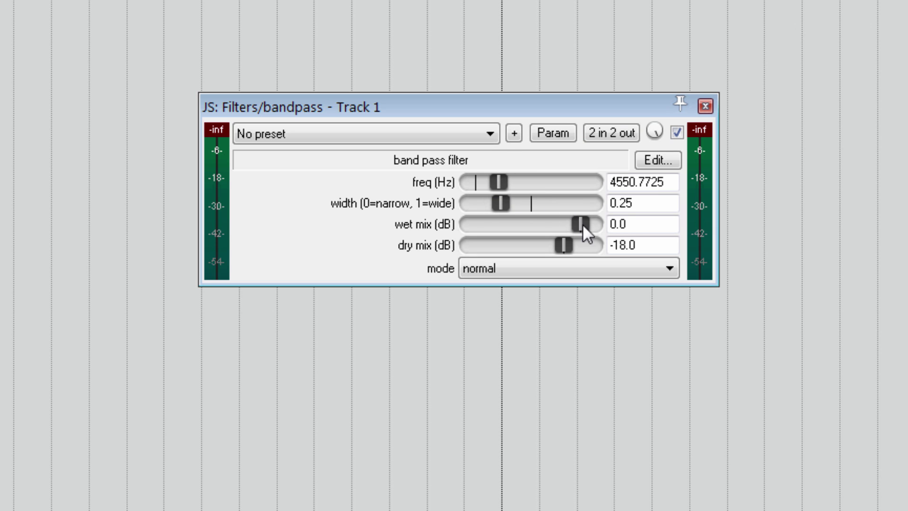
pyautogui.moveTo(581, 224); pyautogui.dragTo(545, 224)
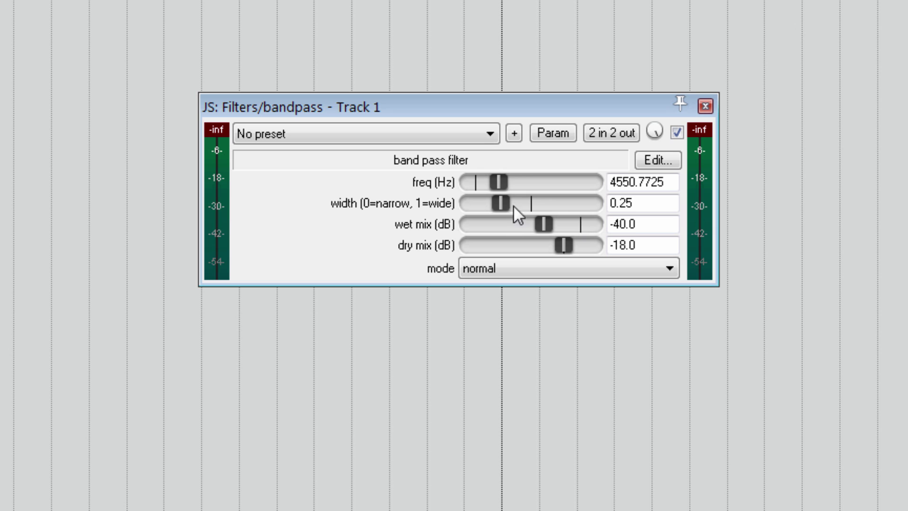
pyautogui.moveTo(499, 179); pyautogui.dragTo(518, 184)
pyautogui.click(567, 262)
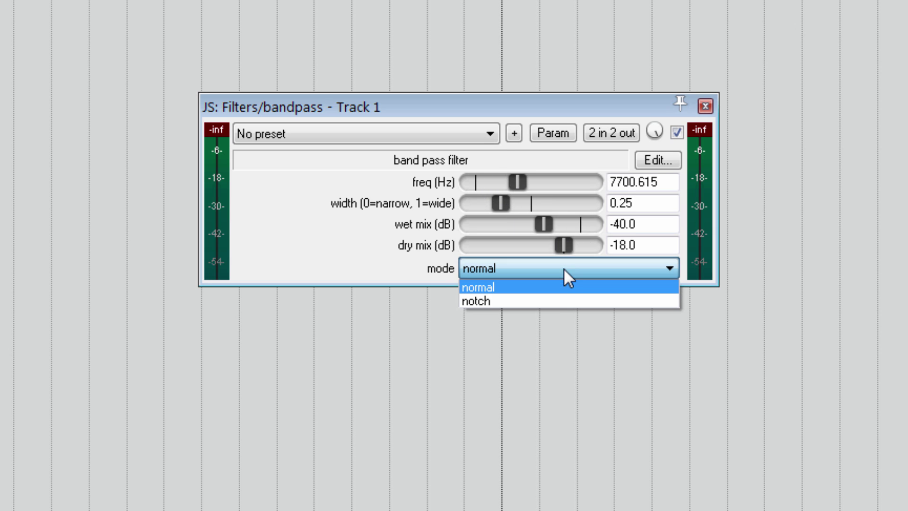
pyautogui.click(560, 300)
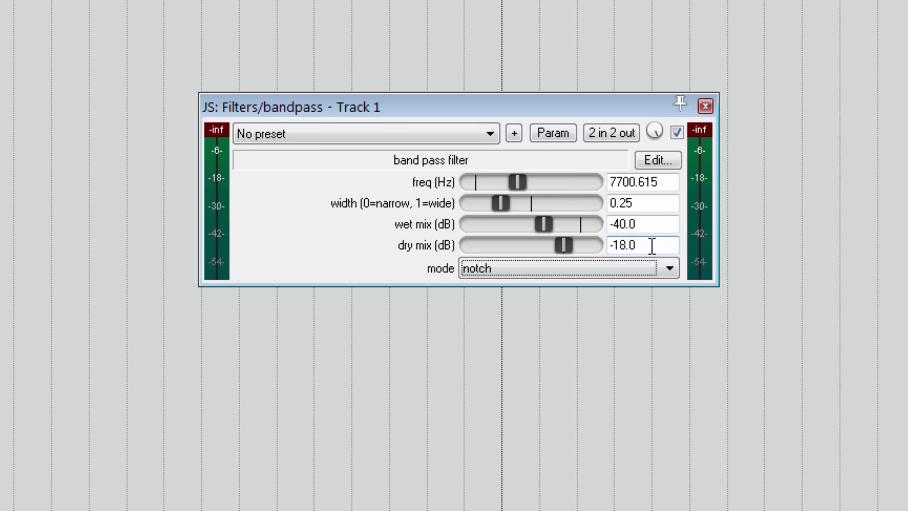
# Save the bandpass settings as the default preset named vax and close the plug-in window
pyautogui.click(513, 133)
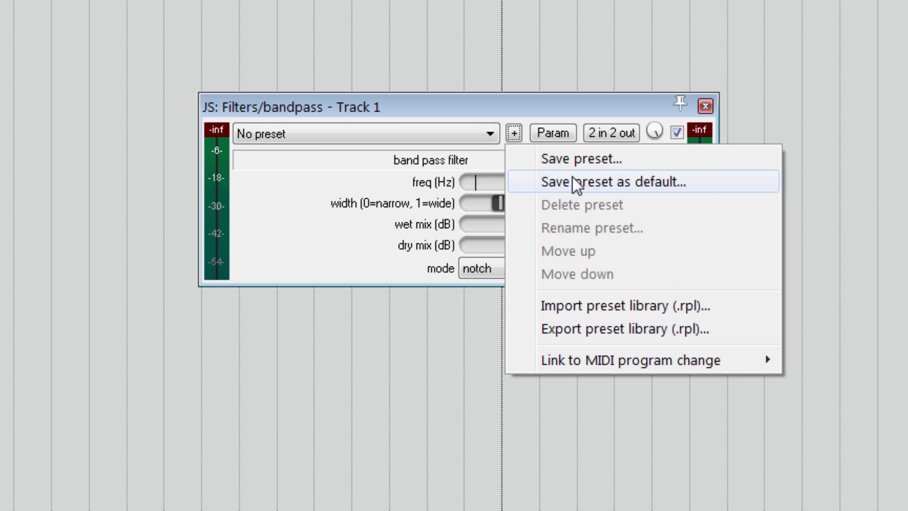
pyautogui.click(572, 181)
pyautogui.write('va')
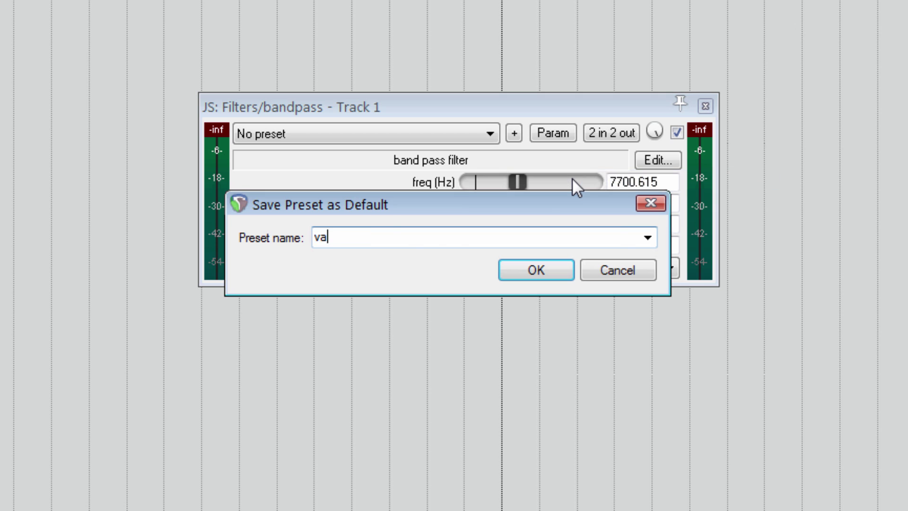
pyautogui.write('x')
pyautogui.press('Return')
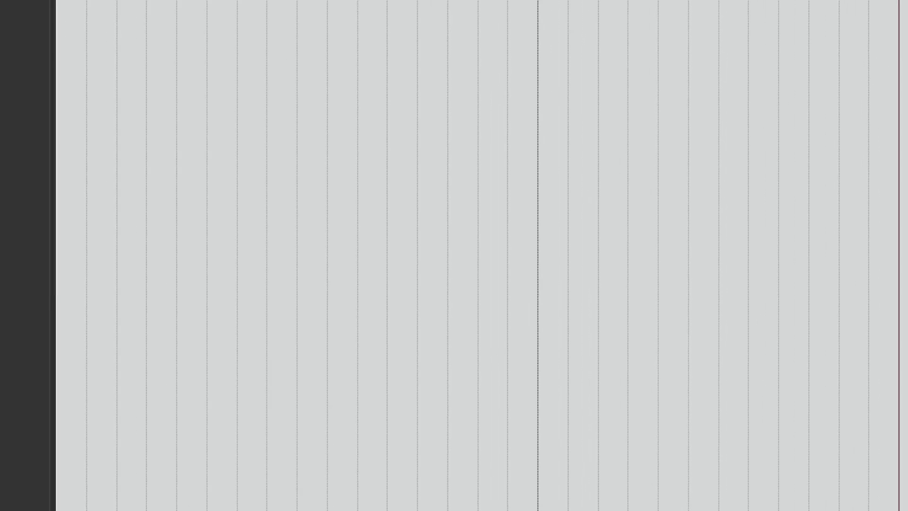
pyautogui.press('Escape')
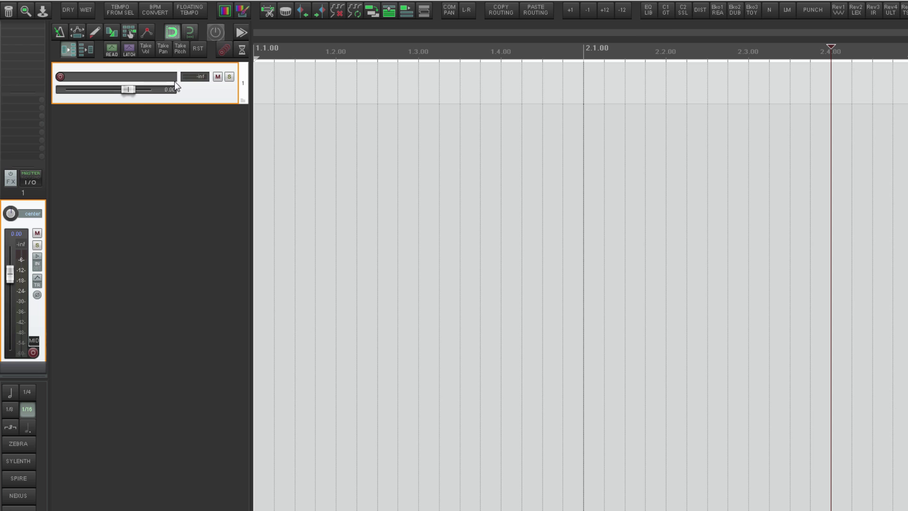
# Add EQuilibrium, Supercharger GT and moog24db to track 1
pyautogui.click(649, 9)
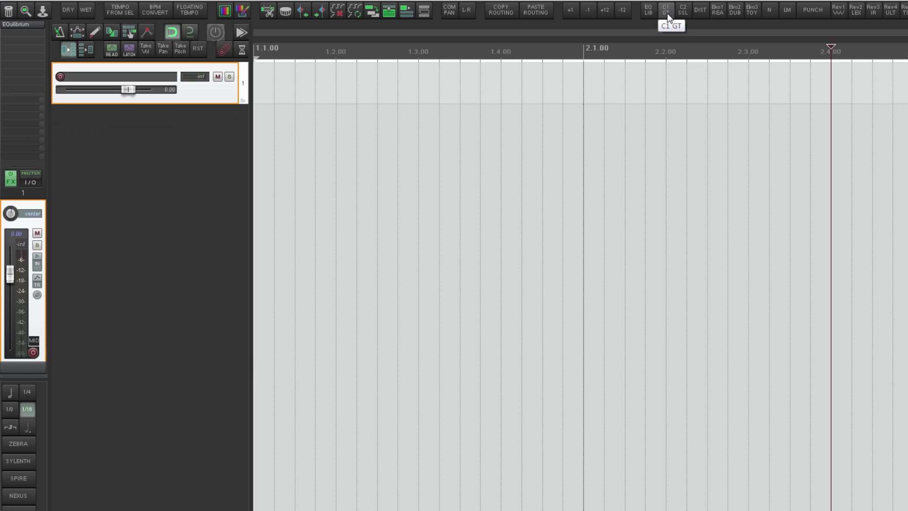
pyautogui.click(674, 16)
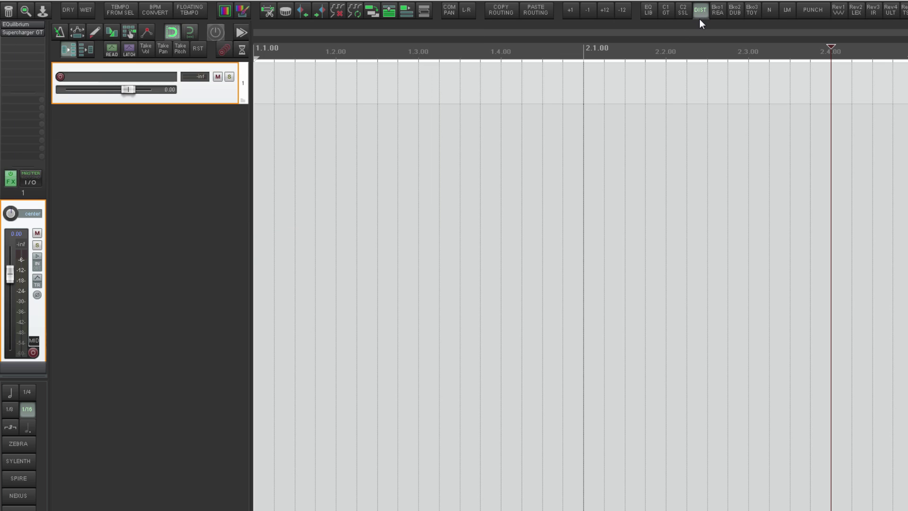
pyautogui.click(699, 17)
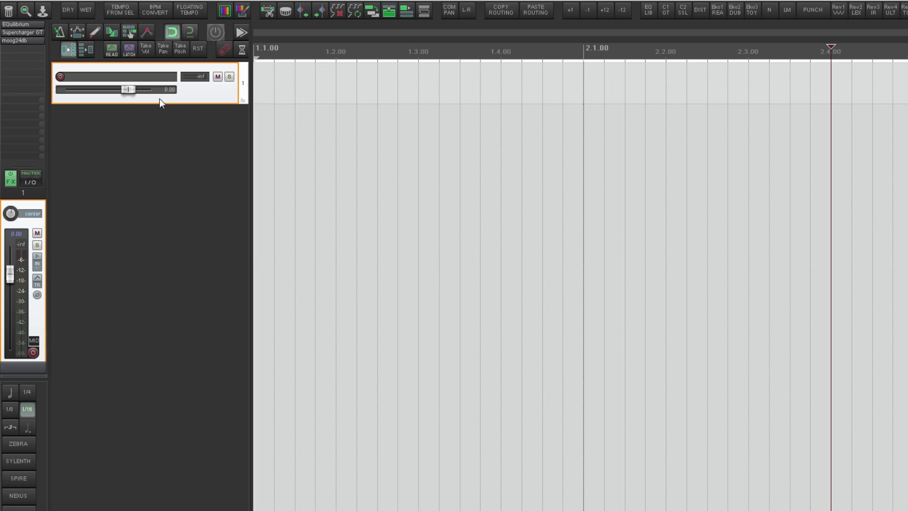
# Insert three new tracks below track 1 to check their plug-in slots, and undo the insertions
pyautogui.hotkey('ctrl', 't')
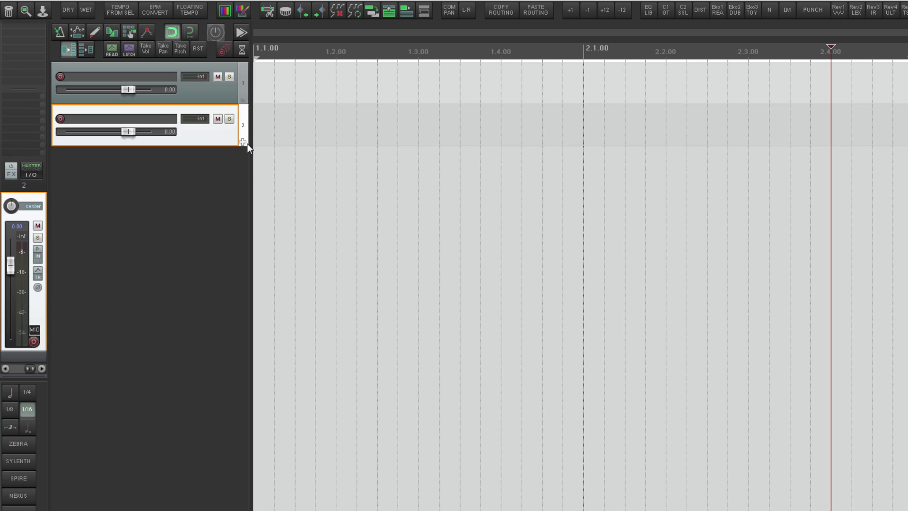
pyautogui.hotkey('ctrl', 't')
pyautogui.hotkey('ctrl', 't')
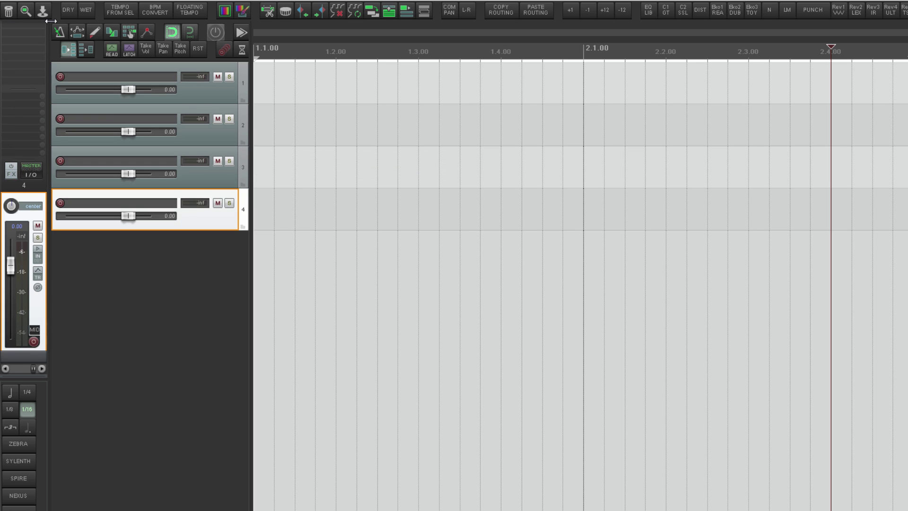
pyautogui.hotkey('ctrl', 'z')
pyautogui.hotkey('ctrl', 'z')
pyautogui.hotkey('ctrl', 'z')
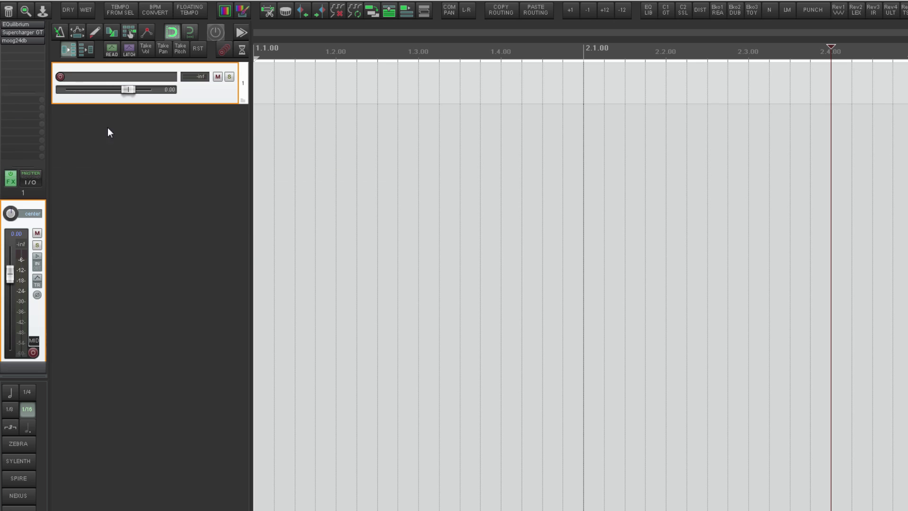
# Save track 1's FX chain as the default for new tracks and close the FX window
pyautogui.press('f')
pyautogui.click(27, 28)
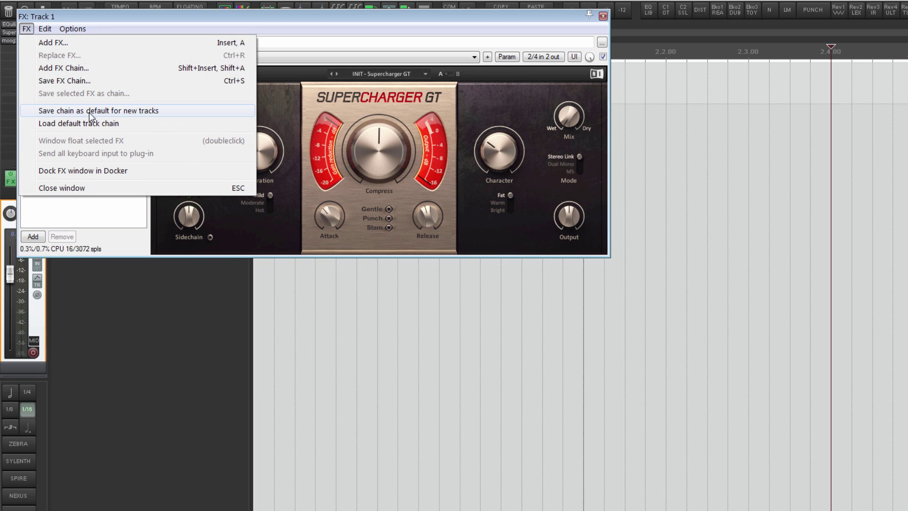
pyautogui.click(167, 112)
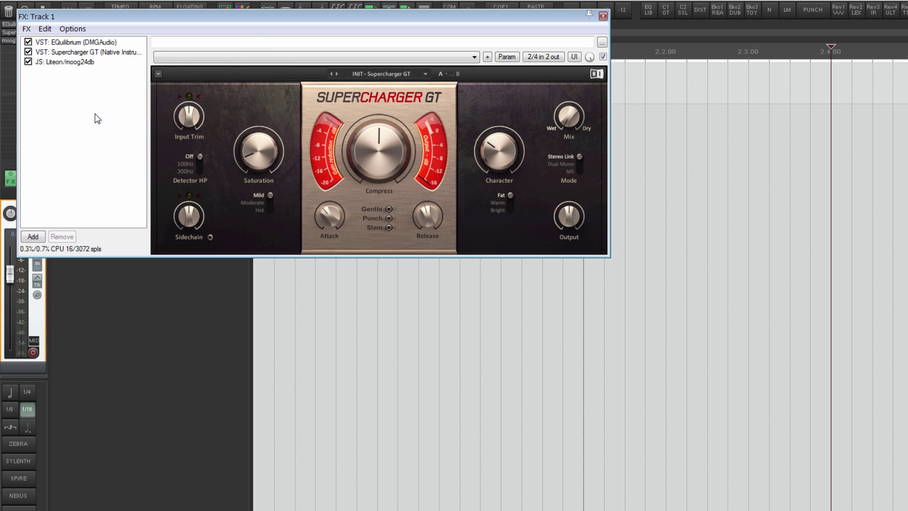
pyautogui.press('Escape')
# Insert four new tracks and select them one after another to check their plug-in slots
pyautogui.hotkey('ctrl', 't')
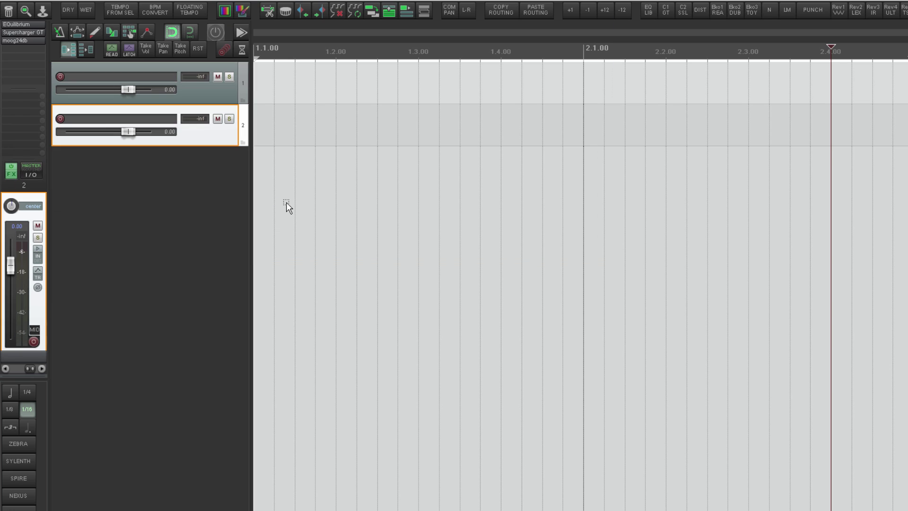
pyautogui.hotkey('ctrl', 't')
pyautogui.hotkey('ctrl', 't')
pyautogui.hotkey('ctrl', 't')
pyautogui.press('Up')
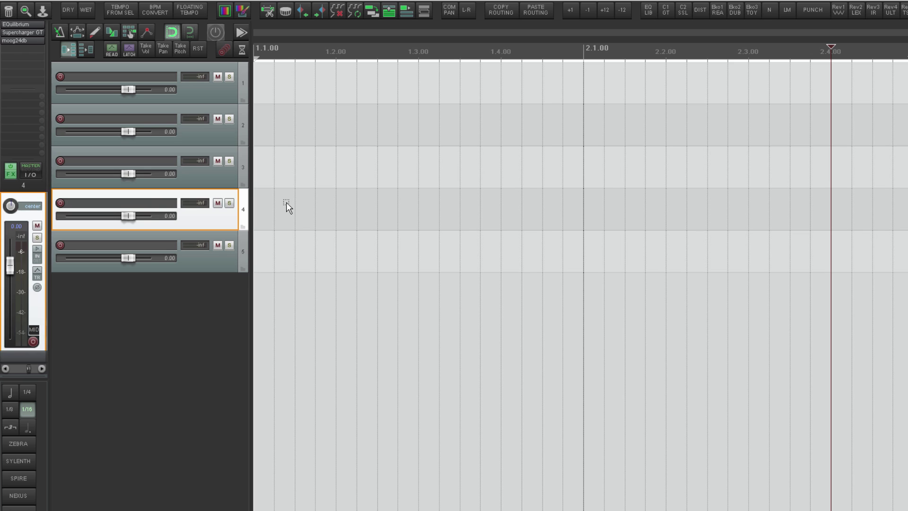
pyautogui.press('Up')
pyautogui.press('Up')
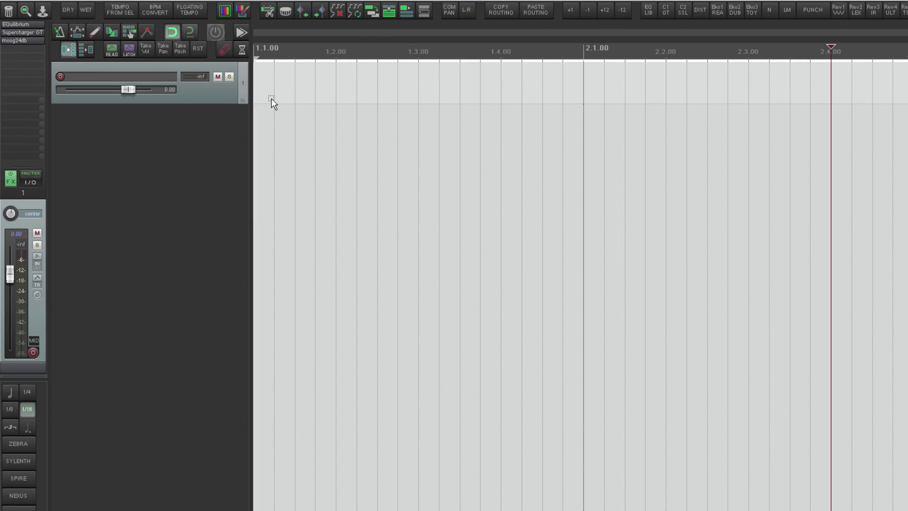
# Open moog24db on track 1, move its window over the arrangement, and set its wet level to 45%
pyautogui.click(189, 100)
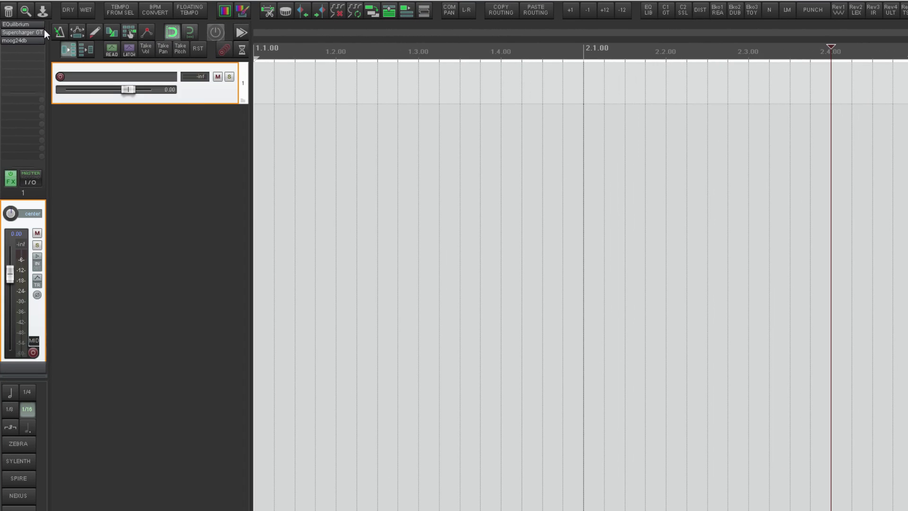
pyautogui.click(35, 42)
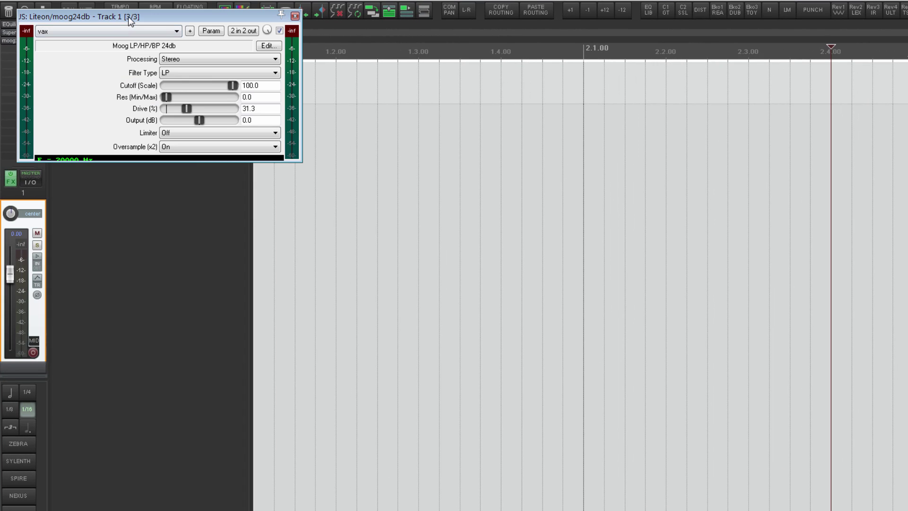
pyautogui.moveTo(129, 17); pyautogui.dragTo(449, 184)
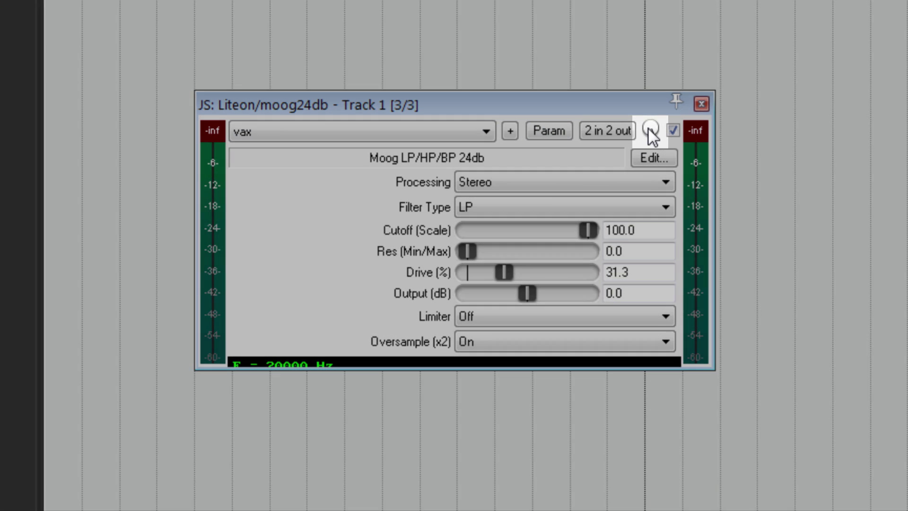
pyautogui.moveTo(648, 127); pyautogui.dragTo(648, 189)
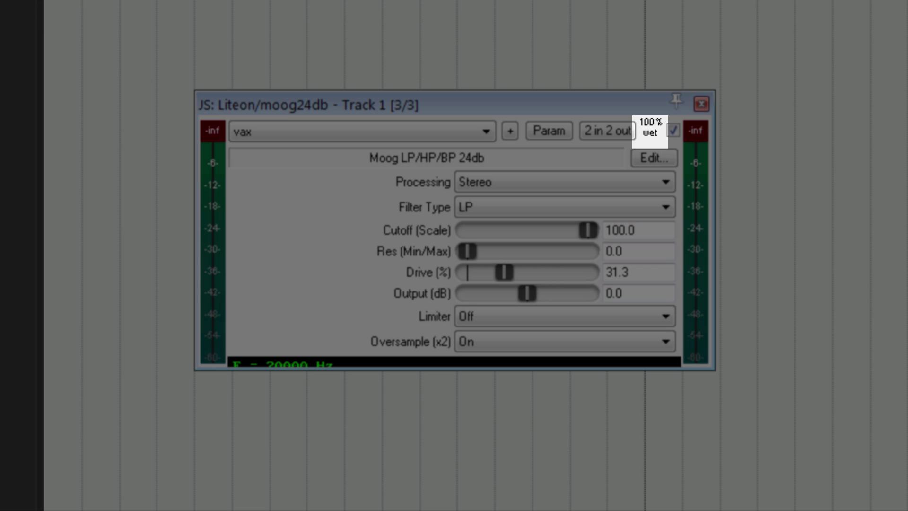
pyautogui.moveTo(648, 189)
pyautogui.mouseDown()
pyautogui.moveTo(648, 161)
pyautogui.moveTo(615, 171)
pyautogui.mouseUp()
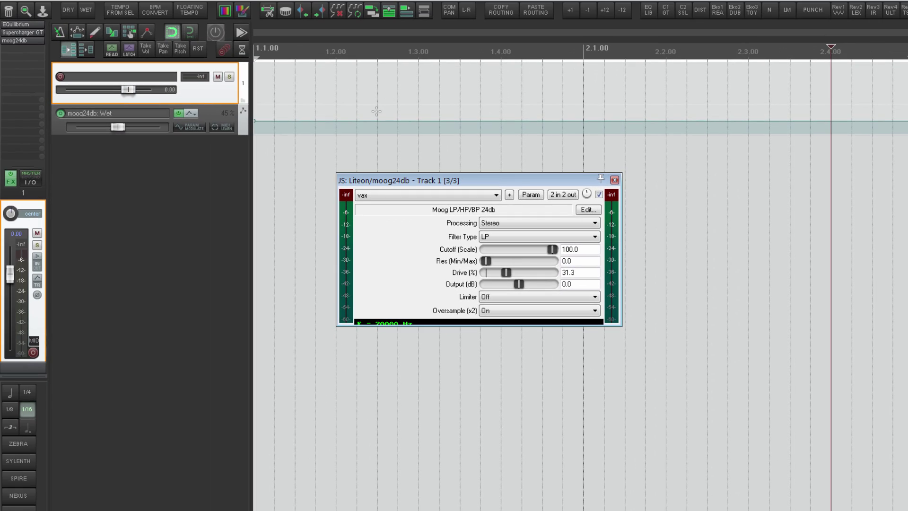
# Draw freehand automation on the moog24db Wet envelope from about 1.2 to 2.2, close the plug-in window, and select that time range
pyautogui.moveTo(373, 120)
pyautogui.mouseDown()
pyautogui.moveTo(489, 114)
pyautogui.moveTo(529, 126)
pyautogui.moveTo(571, 114)
pyautogui.moveTo(605, 128)
pyautogui.moveTo(675, 120)
pyautogui.mouseUp()
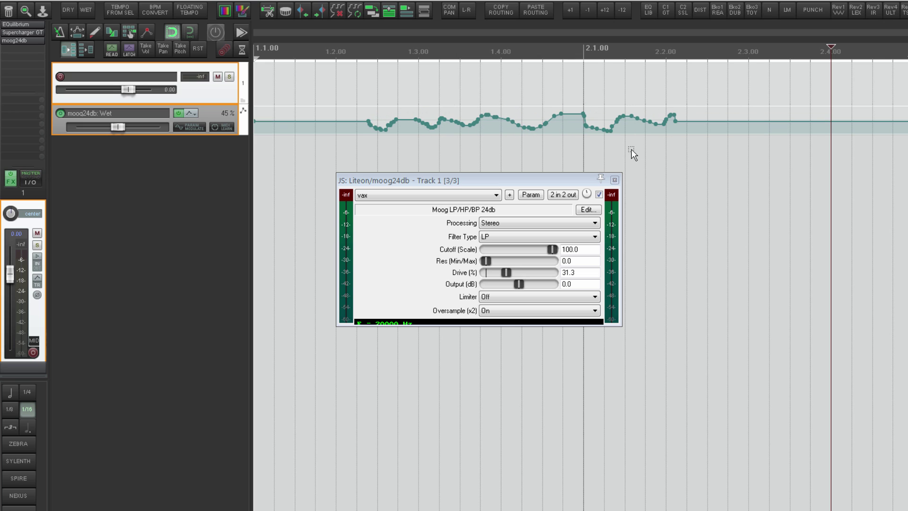
pyautogui.click(614, 181)
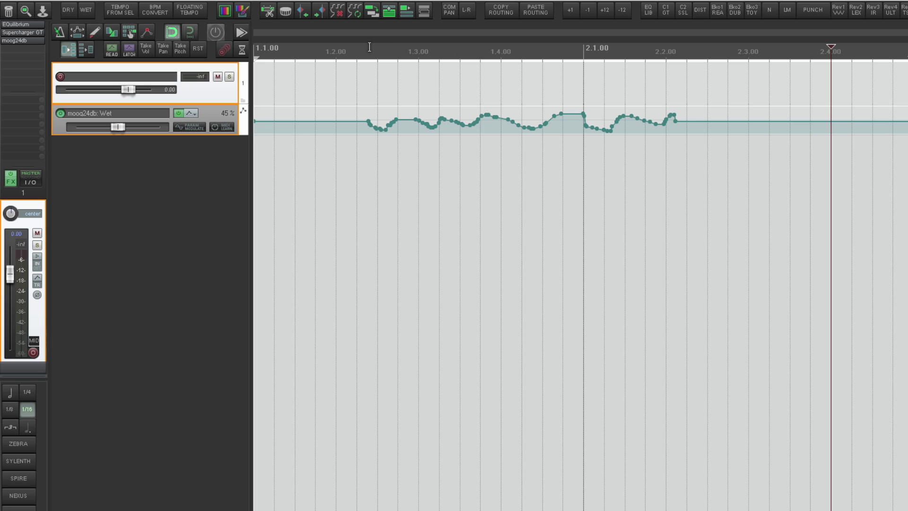
pyautogui.moveTo(356, 51); pyautogui.dragTo(697, 102)
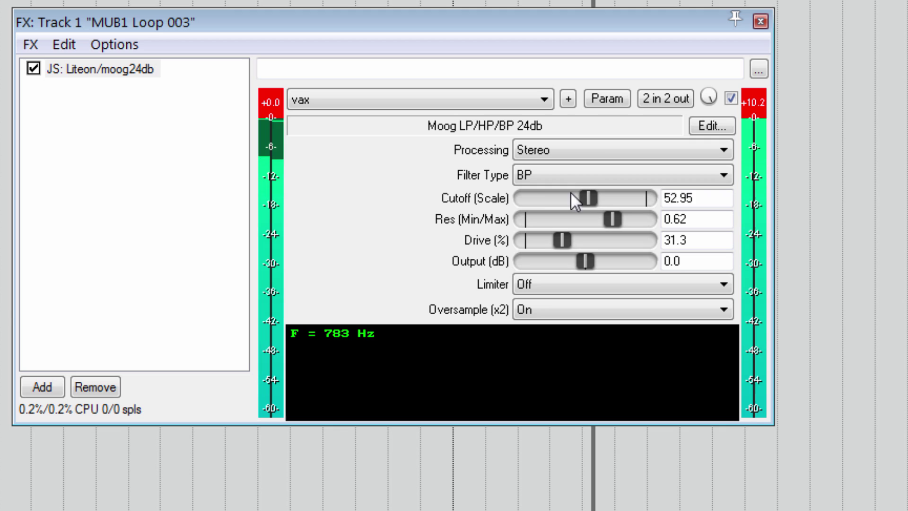
# Set moog24db's cutoff to about 44.25 and reset its drive to 0.0 on the MUB1 Loop 003 track
pyautogui.moveTo(571, 194); pyautogui.dragTo(586, 217)
pyautogui.doubleClick(560, 242)
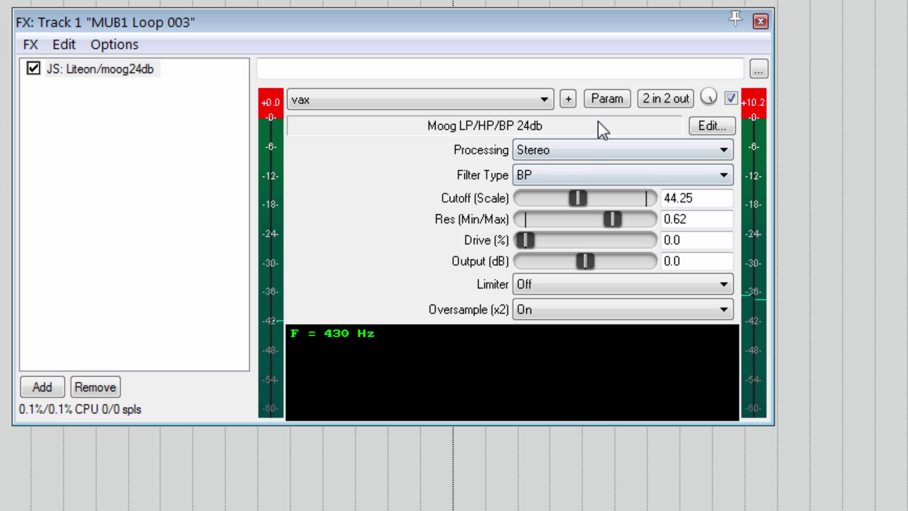
# Open parameter modulation for moog24db's cutoff, enable the audio control signal from track channel 1, and arrange both windows over the arrangement
pyautogui.click(617, 101)
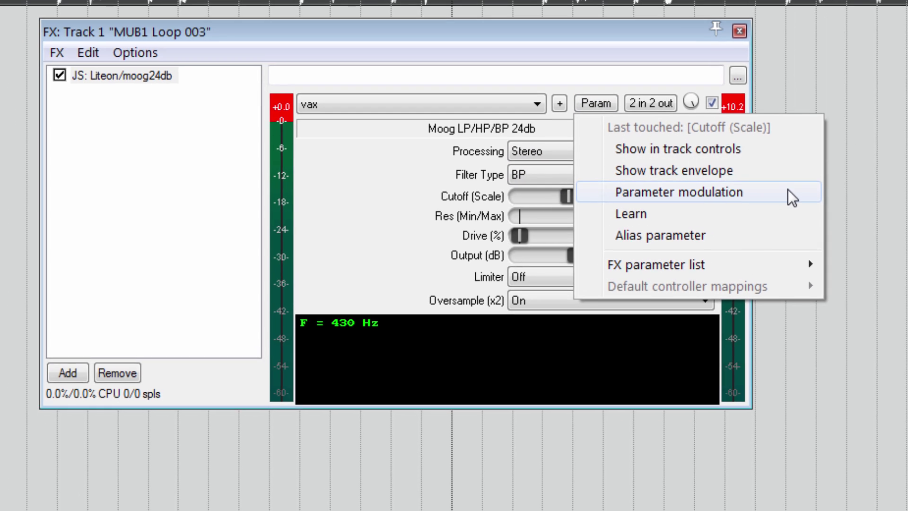
pyautogui.click(804, 194)
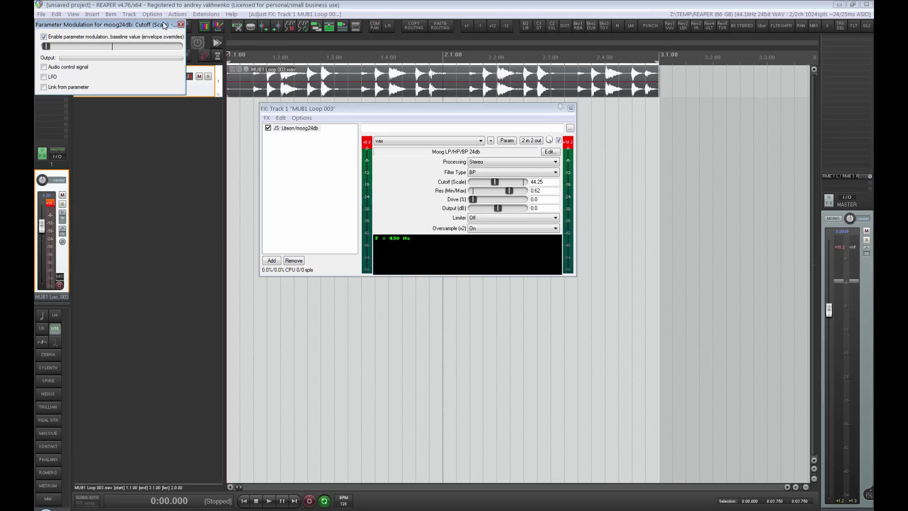
pyautogui.moveTo(95, 22); pyautogui.dragTo(641, 234)
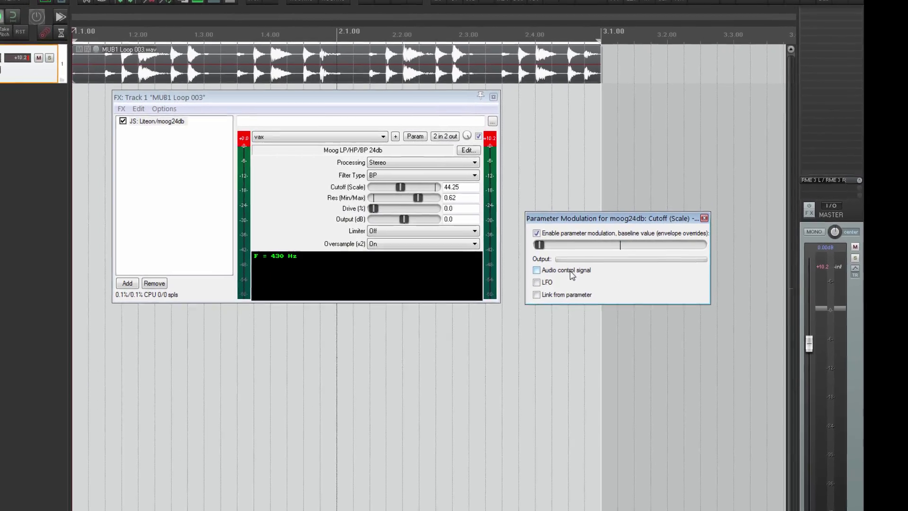
pyautogui.click(577, 296)
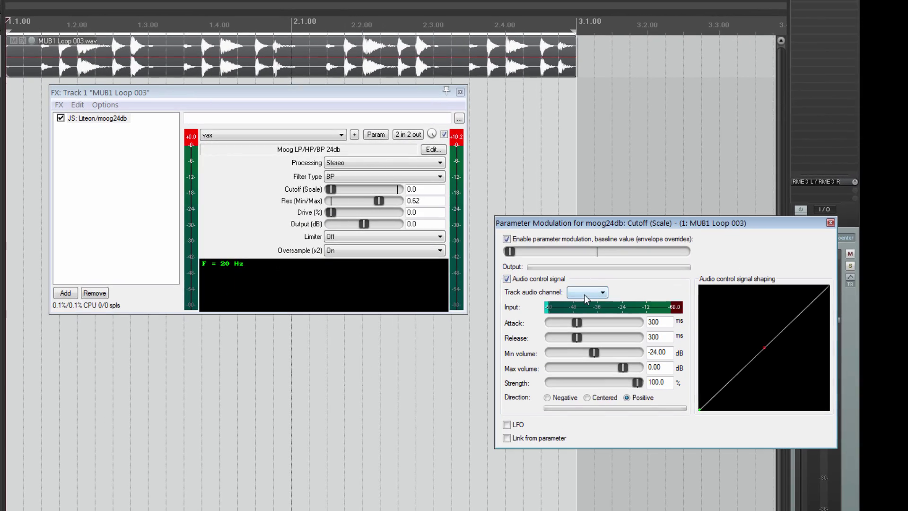
pyautogui.click(587, 296)
pyautogui.click(582, 302)
pyautogui.moveTo(398, 89); pyautogui.dragTo(377, 123)
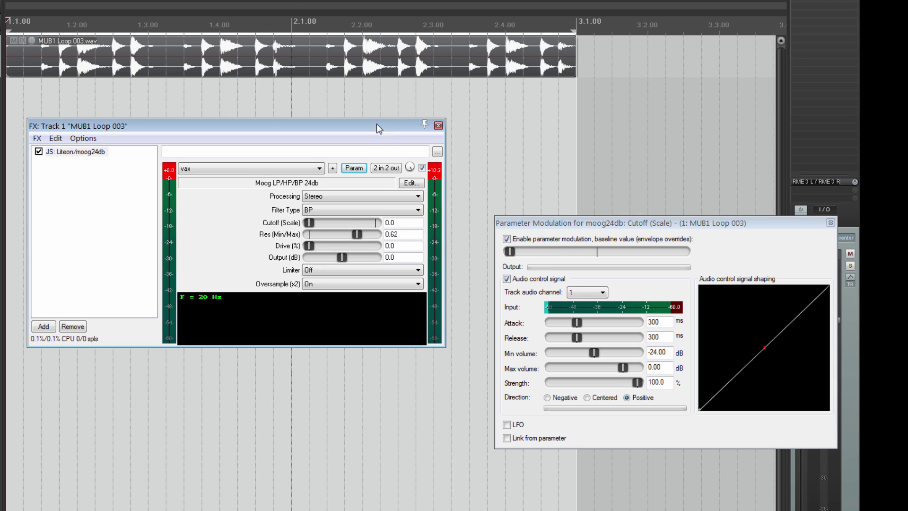
# While the loop plays, raise the cutoff modulation baseline to roughly a quarter of its range and set the attack to 58 ms
pyautogui.press('space')
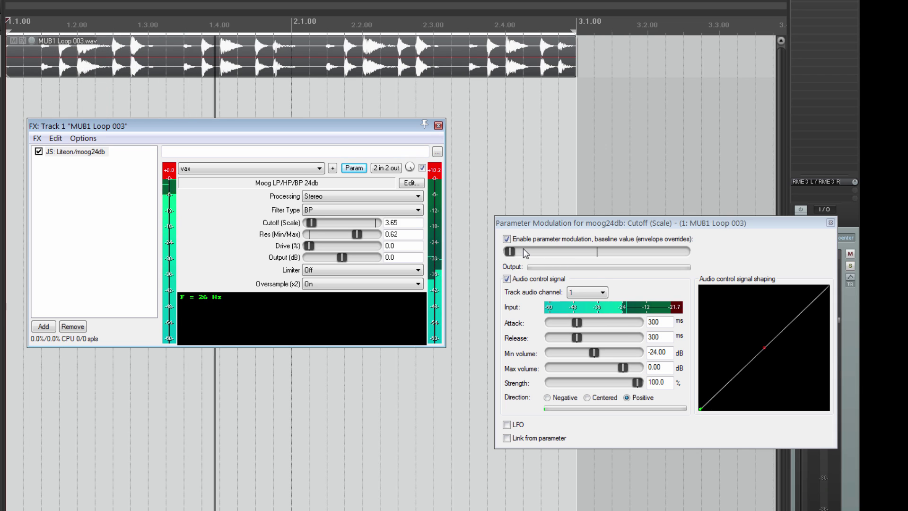
pyautogui.moveTo(509, 251); pyautogui.dragTo(567, 253)
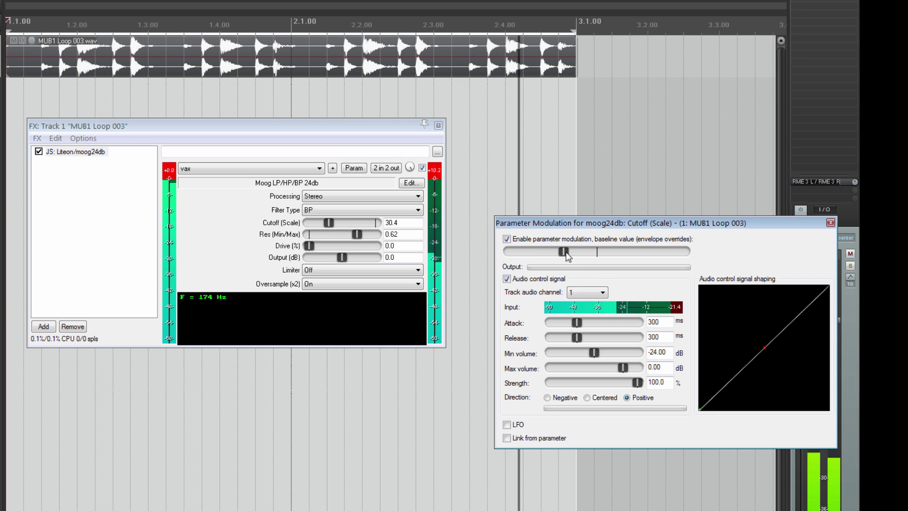
pyautogui.moveTo(578, 323); pyautogui.dragTo(555, 327)
pyautogui.moveTo(565, 253); pyautogui.dragTo(550, 256)
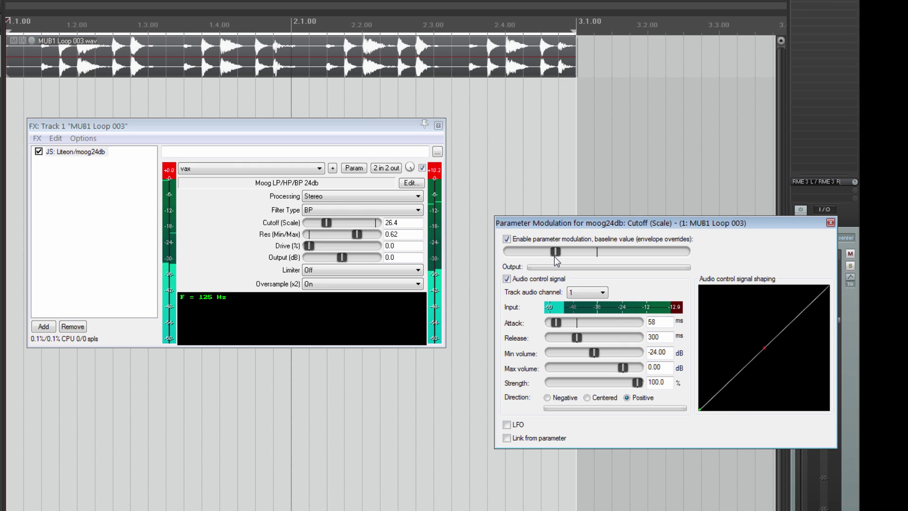
# Replace the audio control signal with a tempo-synced sine LFO at a speed of 1.0000 QN
pyautogui.click(539, 279)
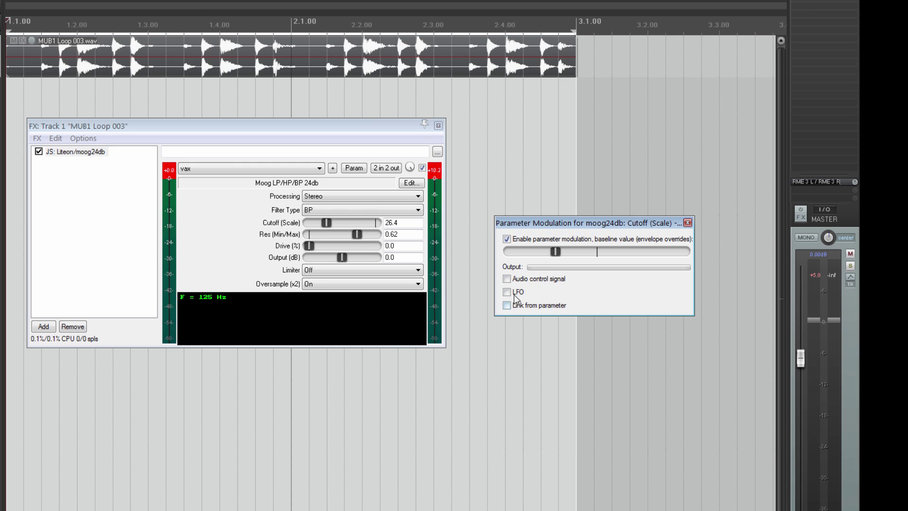
pyautogui.click(507, 292)
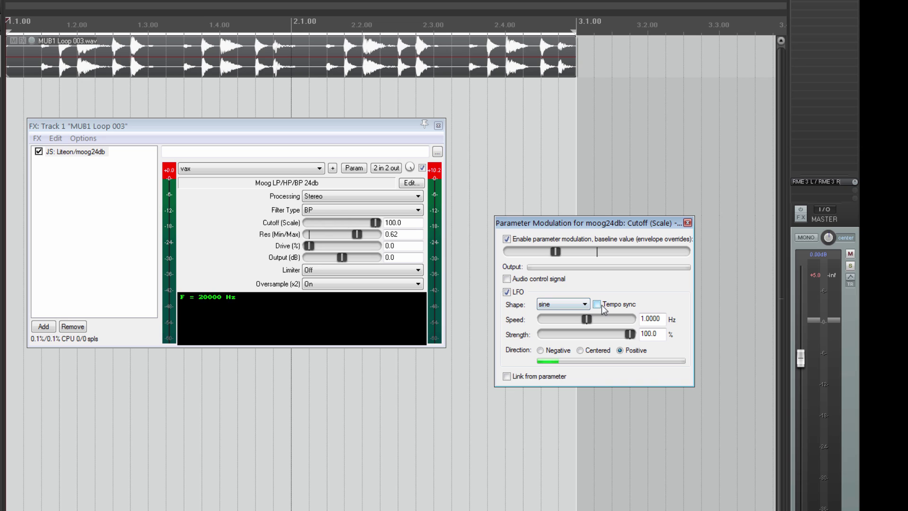
pyautogui.click(601, 305)
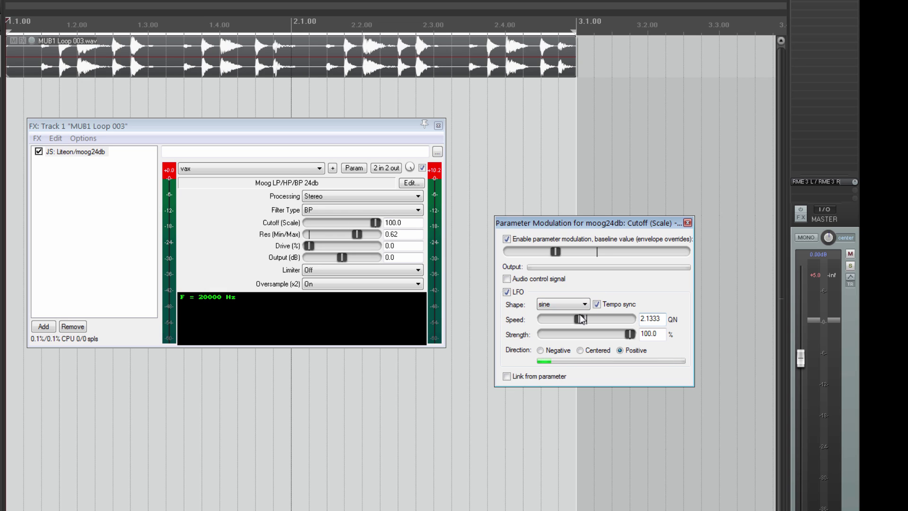
pyautogui.moveTo(581, 319); pyautogui.dragTo(584, 321)
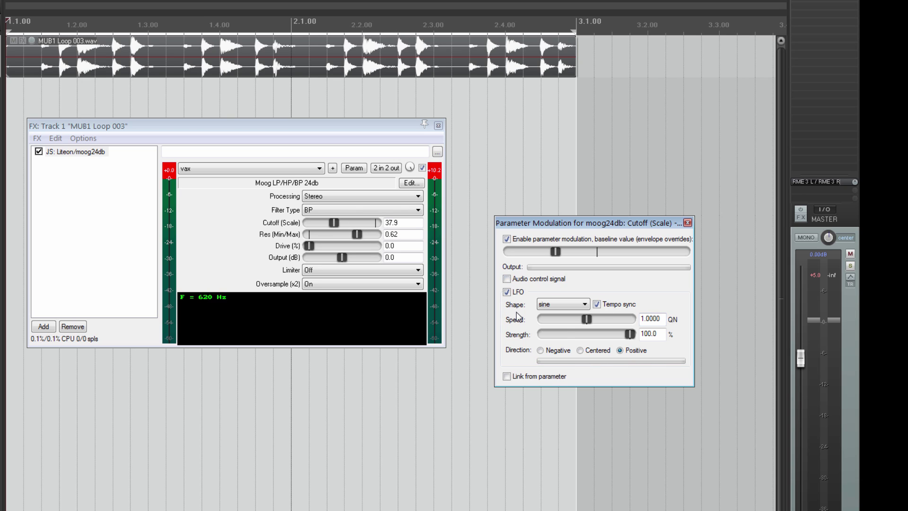
# Play the loop with the LFO modulation and set the LFO speed to 2 QN
pyautogui.press('space')
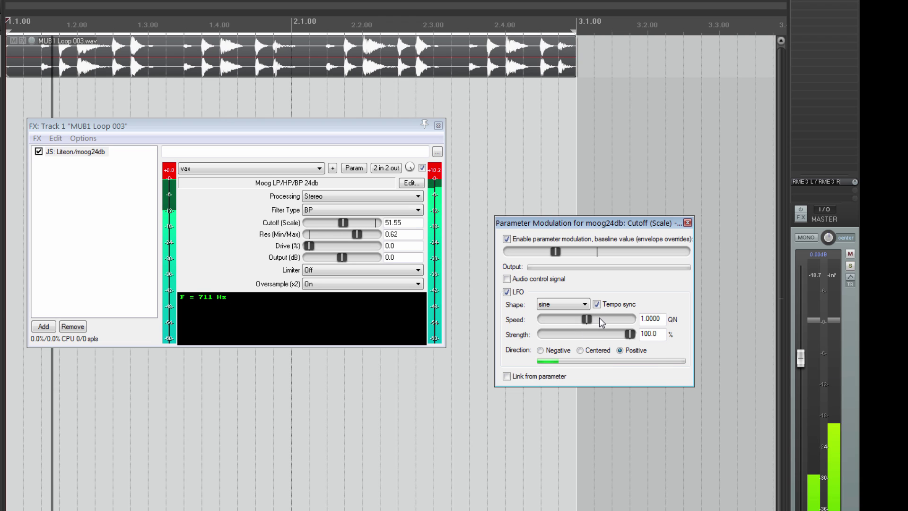
pyautogui.doubleClick(650, 319)
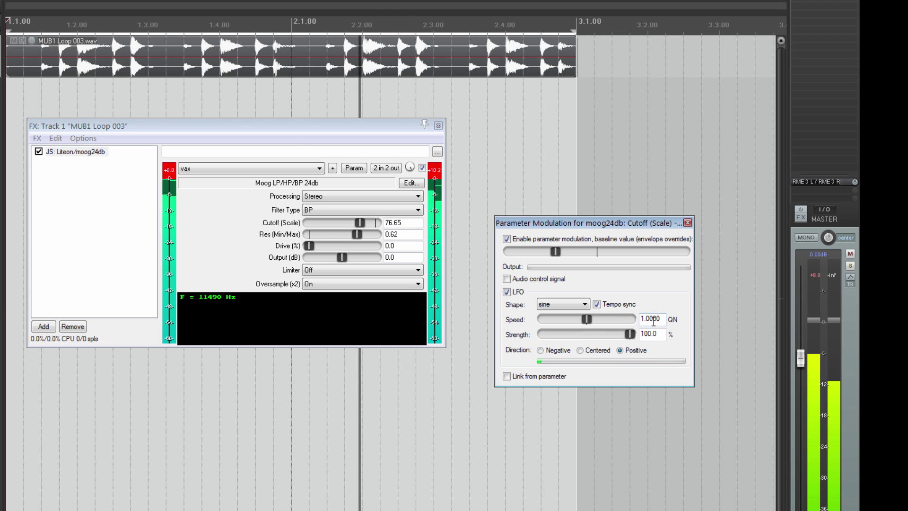
pyautogui.write('2')
pyautogui.press('Return')
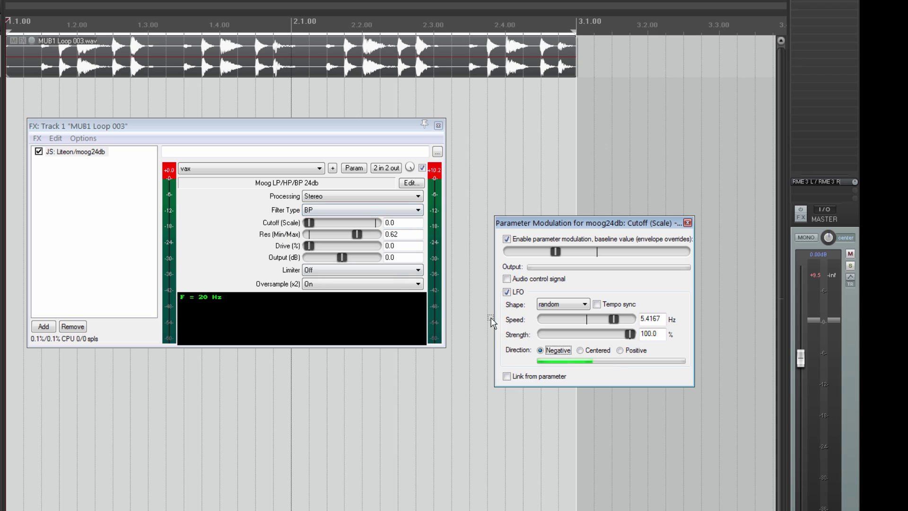
# Raise the modulation baseline to just above its midpoint, preview the loop, and set the LFO direction to Centered
pyautogui.moveTo(555, 251); pyautogui.dragTo(602, 252)
pyautogui.press('space')
pyautogui.press('space')
pyautogui.click(590, 351)
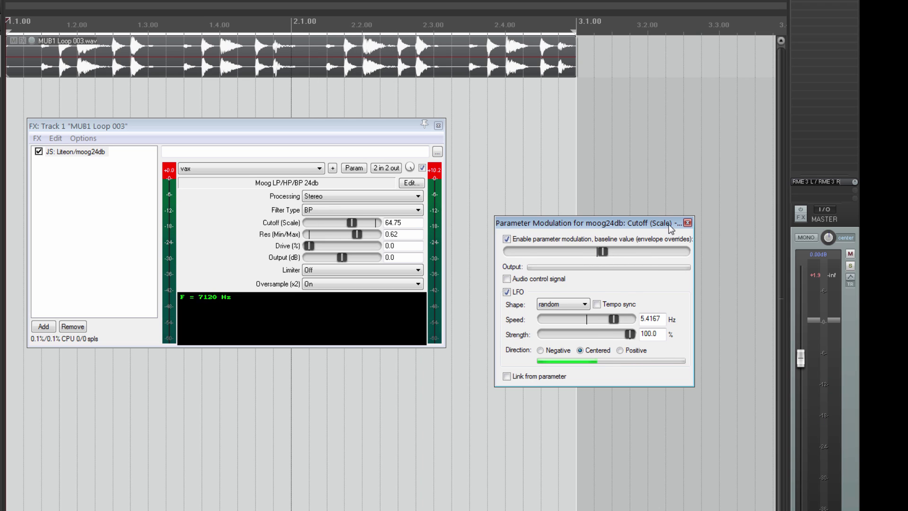
# Preview the centered LFO, switch its direction to Positive, and lower the baseline to its midpoint
pyautogui.press('space')
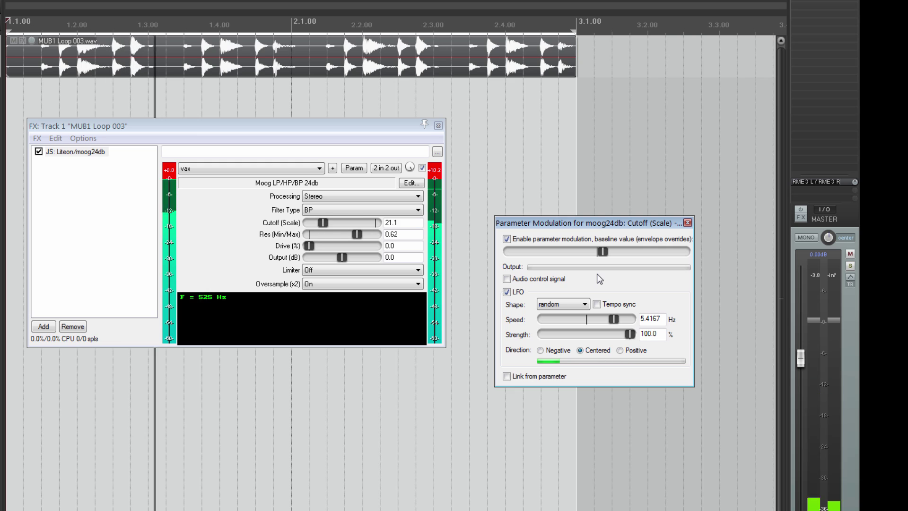
pyautogui.press('space')
pyautogui.click(619, 351)
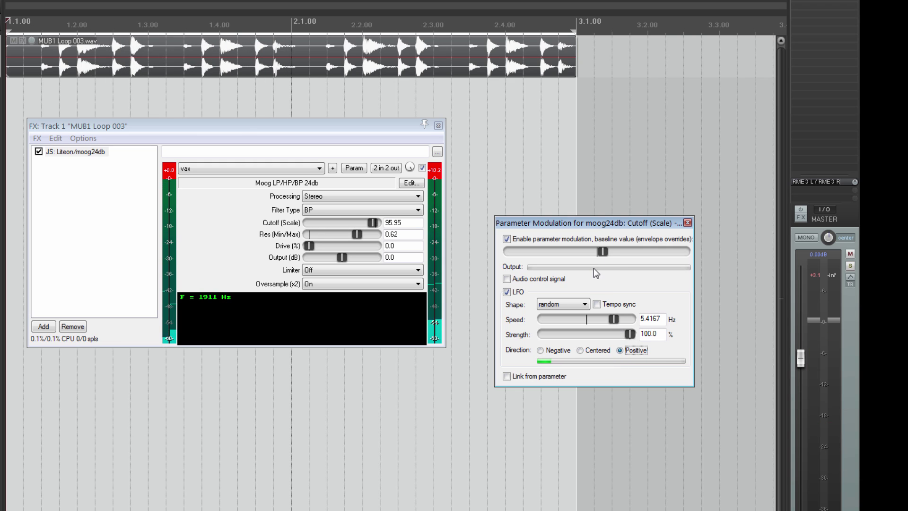
pyautogui.moveTo(602, 251); pyautogui.dragTo(596, 251)
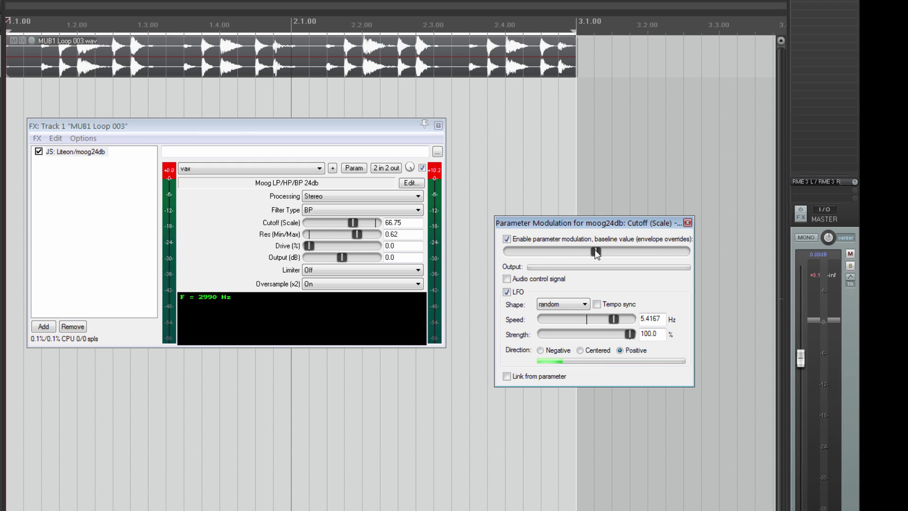
# Replace the LFO with a link from moog24db's Drive (%) parameter, and preview the loop with drive set to 10.4
pyautogui.click(517, 293)
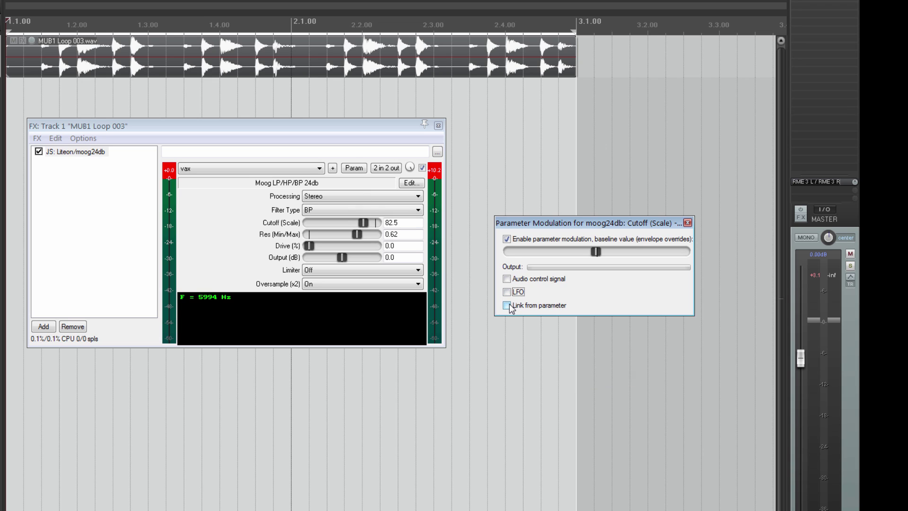
pyautogui.click(508, 306)
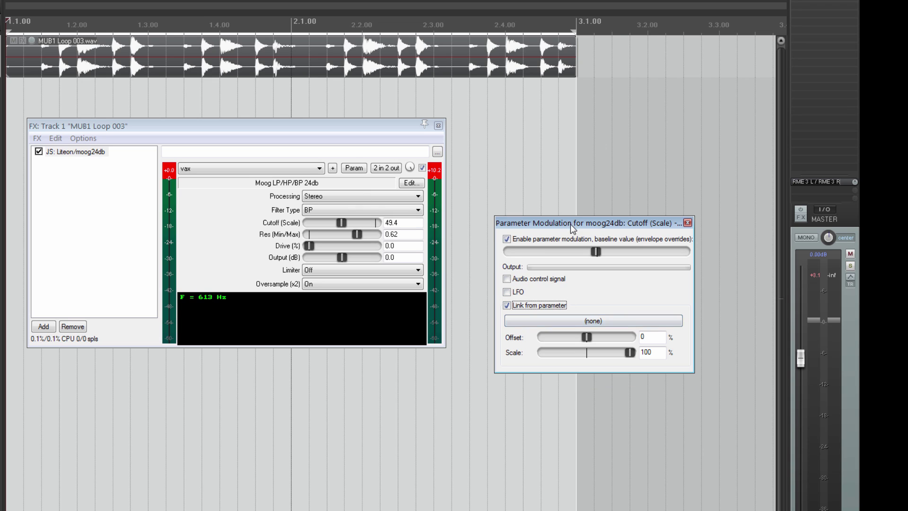
pyautogui.moveTo(571, 224); pyautogui.dragTo(552, 255)
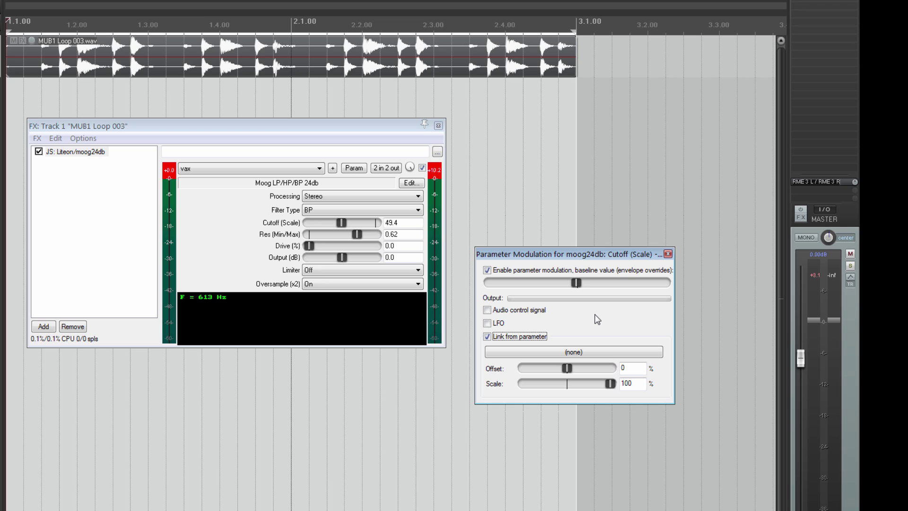
pyautogui.click(542, 352)
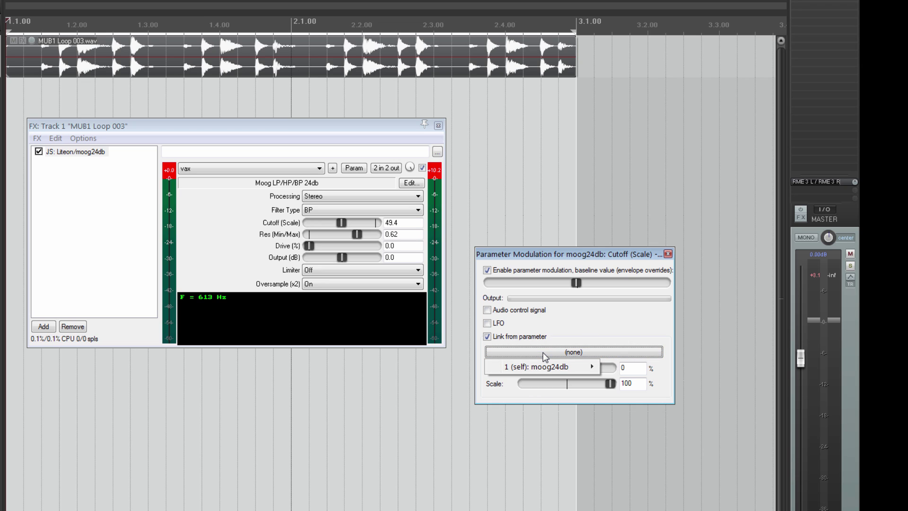
pyautogui.moveTo(547, 365)
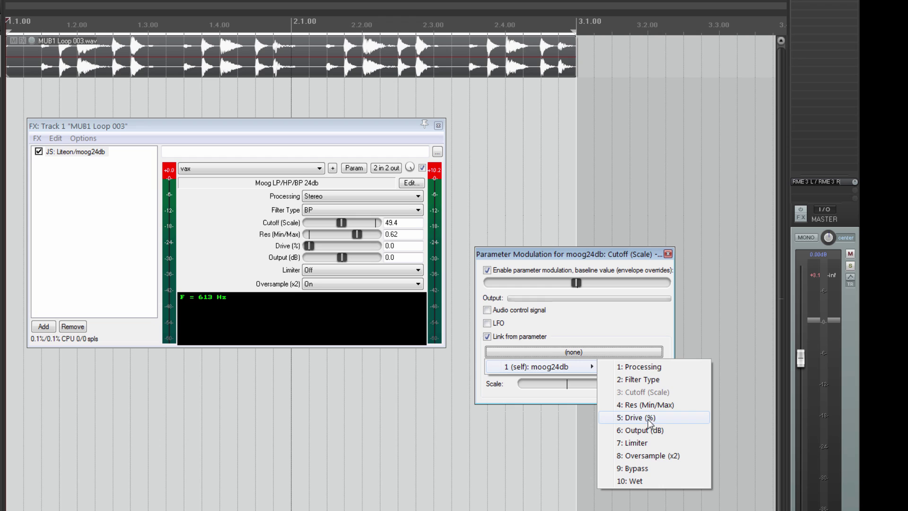
pyautogui.click(650, 419)
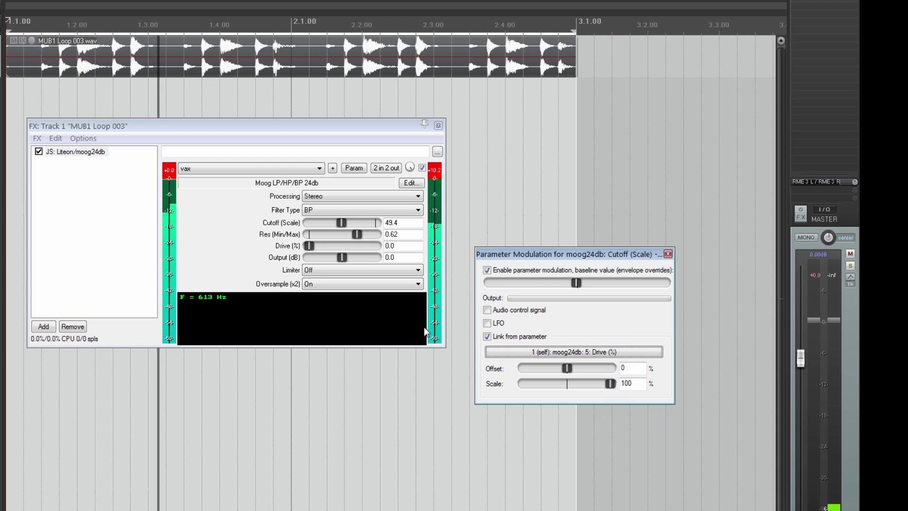
pyautogui.moveTo(312, 245)
pyautogui.mouseDown()
pyautogui.moveTo(342, 249)
pyautogui.moveTo(315, 248)
pyautogui.mouseUp()
pyautogui.press('space')
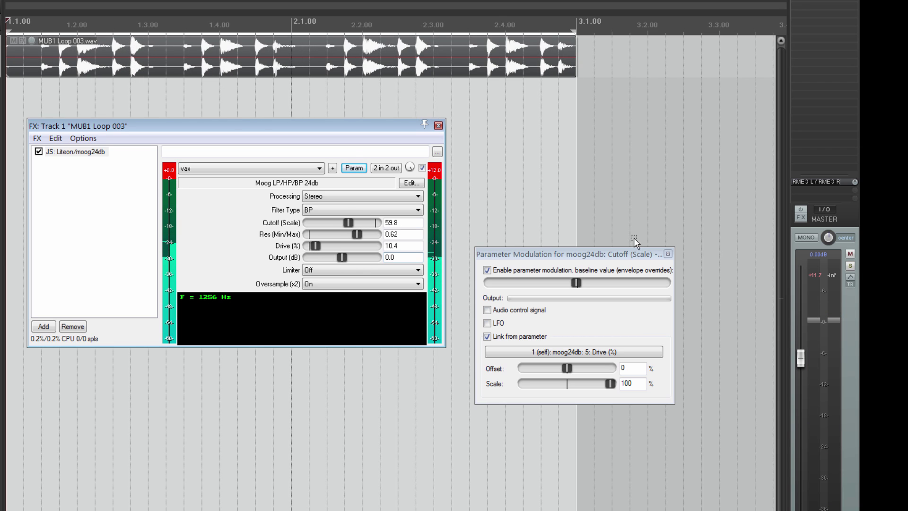
# Close the parameter modulation and plug-in windows, and remove moog24db from the MUB1 Loop 003 track
pyautogui.click(633, 240)
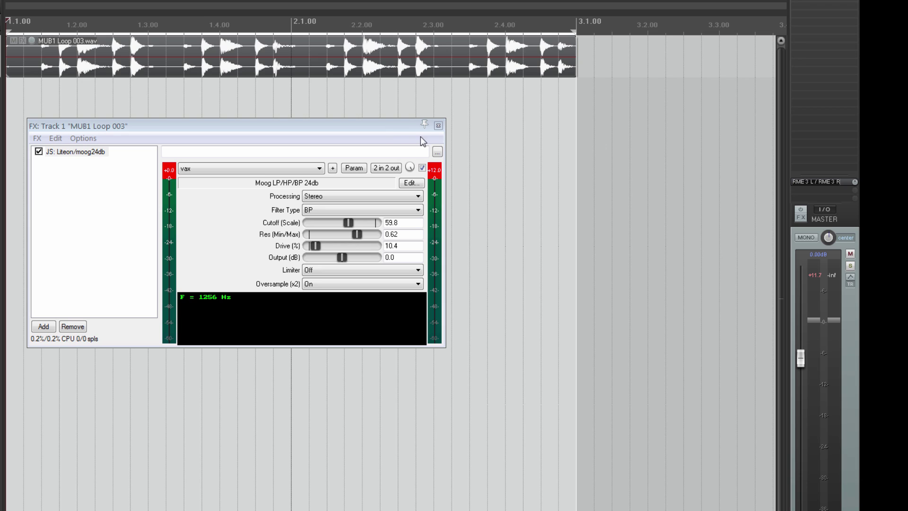
pyautogui.click(408, 127)
pyautogui.moveTo(347, 225); pyautogui.dragTo(349, 224)
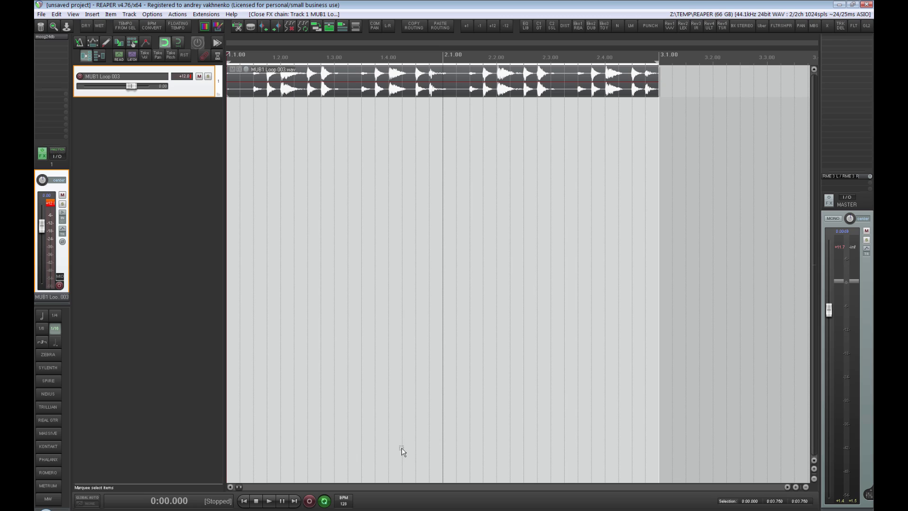
pyautogui.keyDown('alt'); pyautogui.click(44, 36); pyautogui.keyUp('alt')
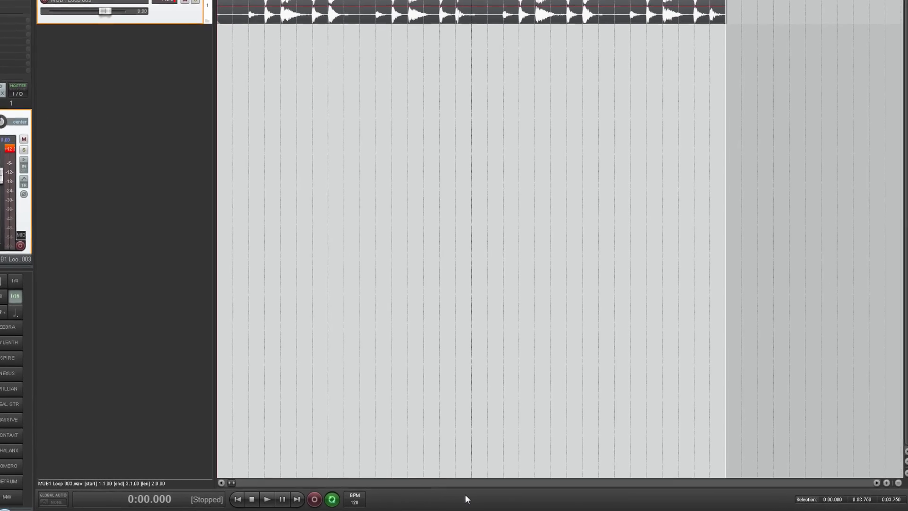
# Show the playrate control in the transport and open the options of its rate slider
pyautogui.rightClick(438, 497)
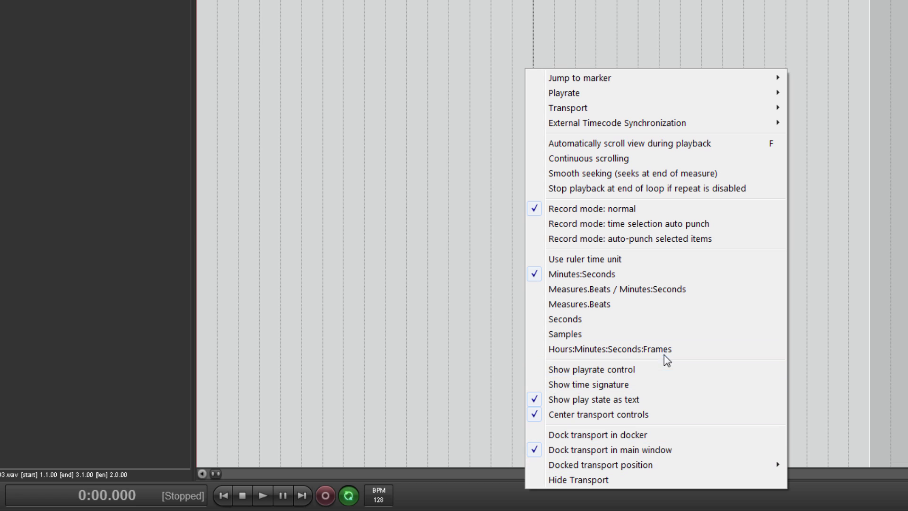
pyautogui.click(640, 378)
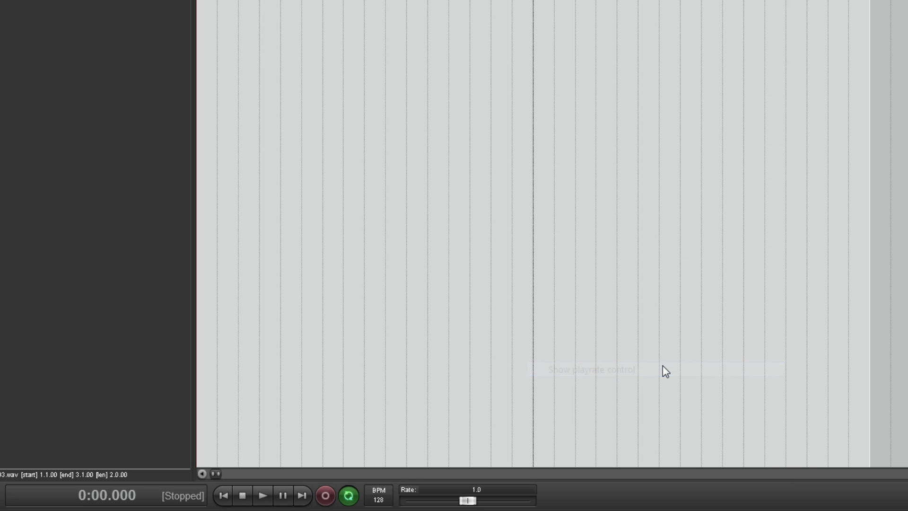
pyautogui.rightClick(546, 492)
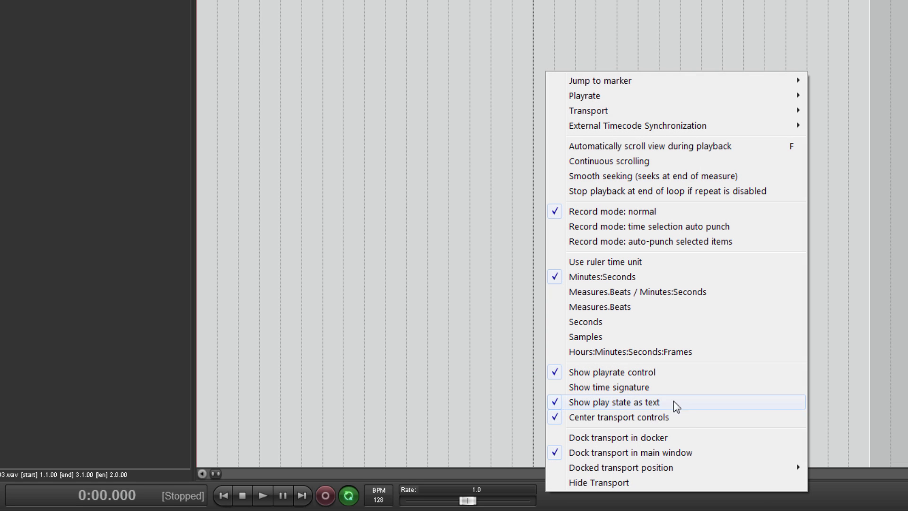
pyautogui.rightClick(471, 501)
pyautogui.click(502, 433)
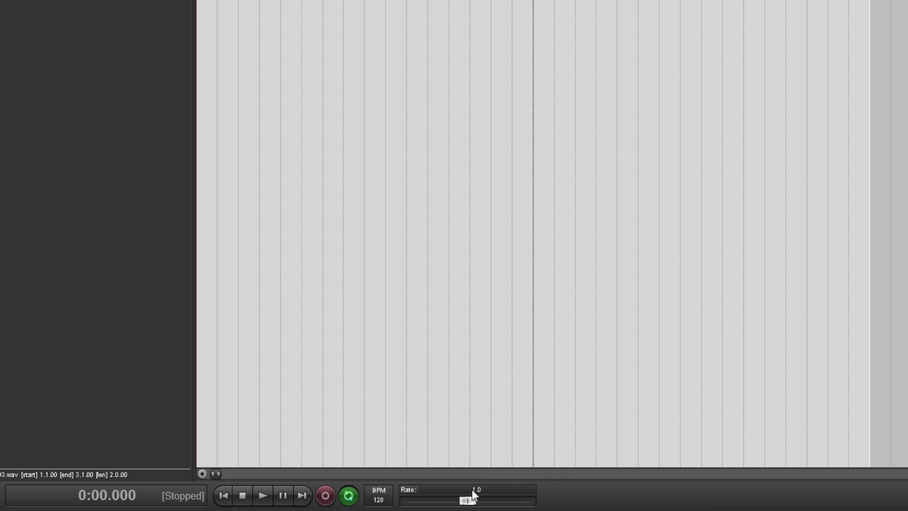
# Lower the project play rate to about 0.655 and briefly play the loop
pyautogui.moveTo(472, 491); pyautogui.dragTo(444, 498)
pyautogui.press('space')
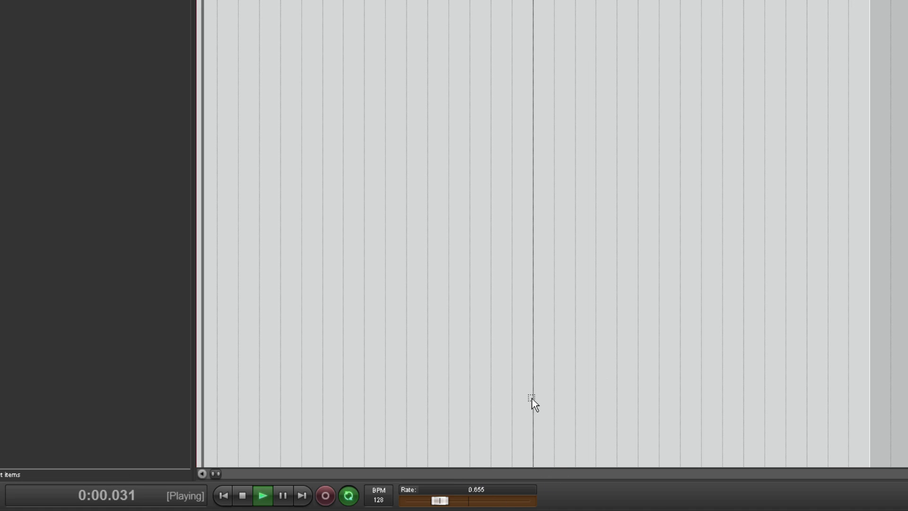
pyautogui.press('space')
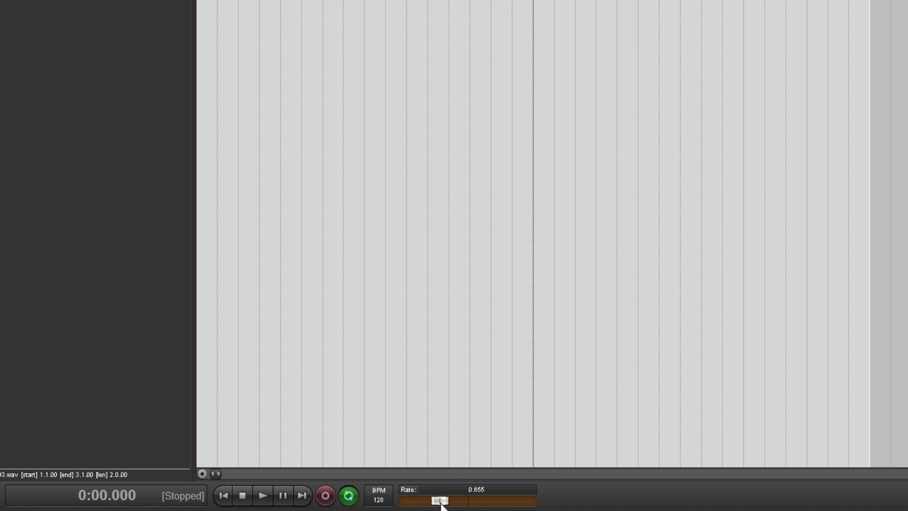
# Bring up the project play rate slider's options again
pyautogui.rightClick(442, 503)
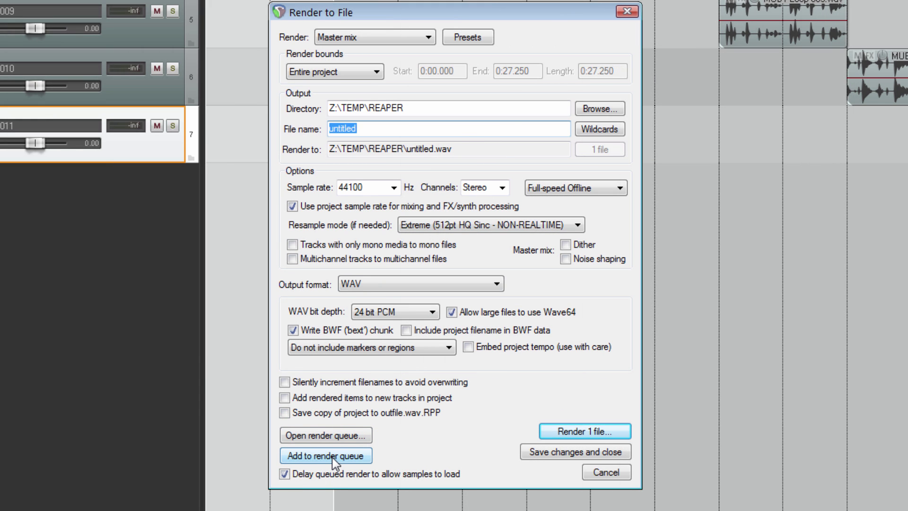
# Turn off the delay of queued renders that allows samples to load in the Render to File settings
pyautogui.click(331, 473)
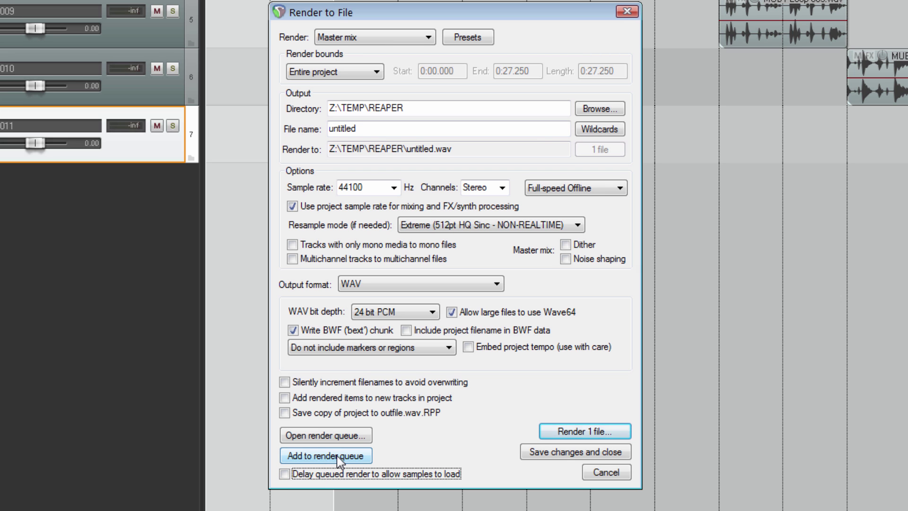
pyautogui.click(337, 455)
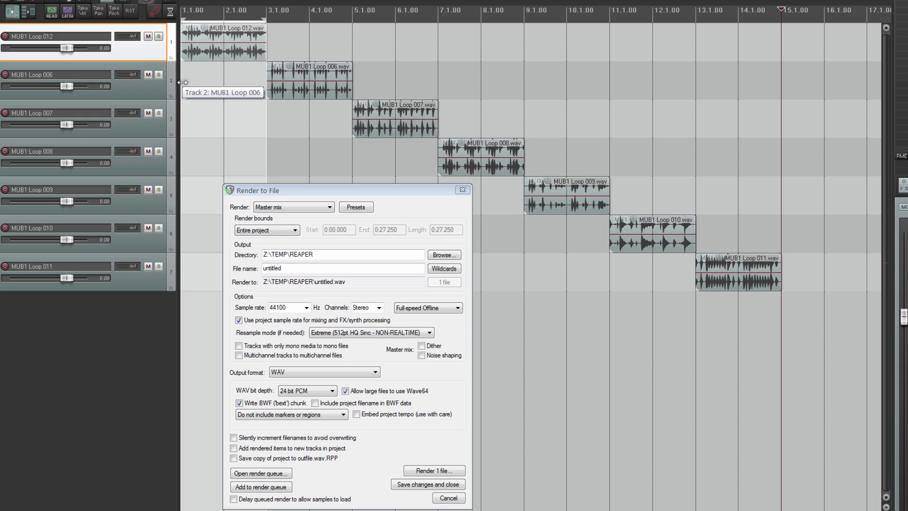
# Solo tracks MUB1 Loop 012, 008 and 007, and set the time selection from bar 1 to bar 9
pyautogui.click(159, 36)
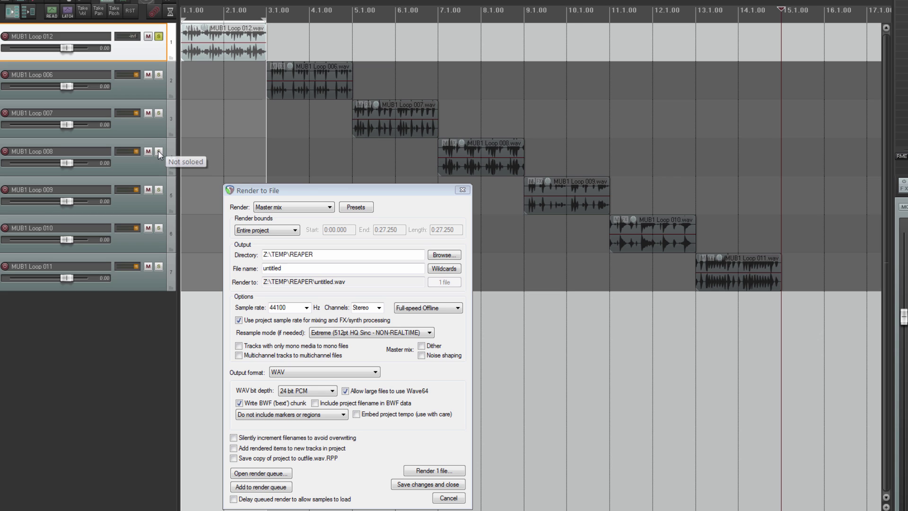
pyautogui.click(159, 151)
pyautogui.click(159, 113)
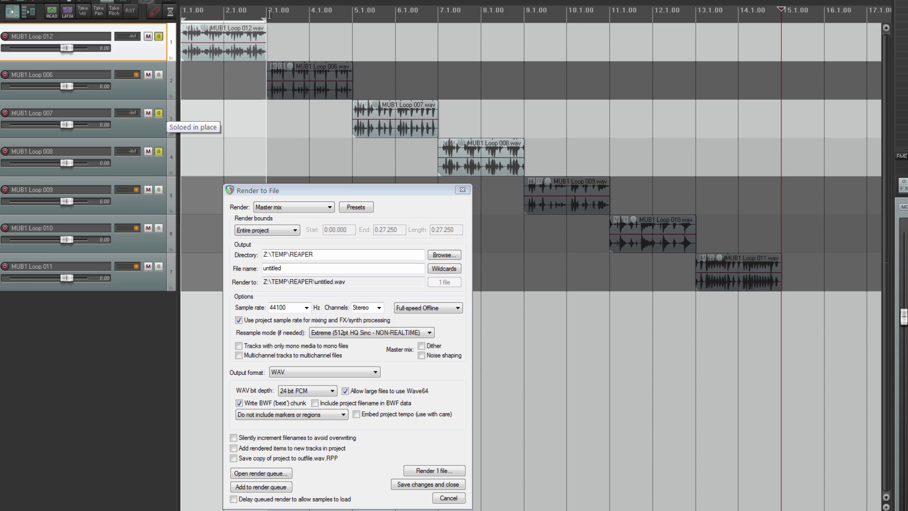
pyautogui.moveTo(263, 20); pyautogui.dragTo(509, 50)
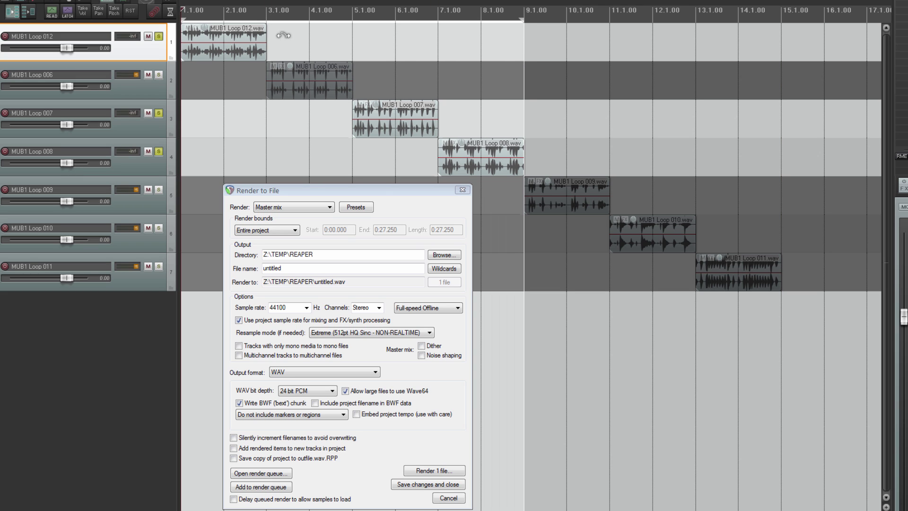
# Set the render bounds to Time selection and add the untitled render to the render queue
pyautogui.click(283, 230)
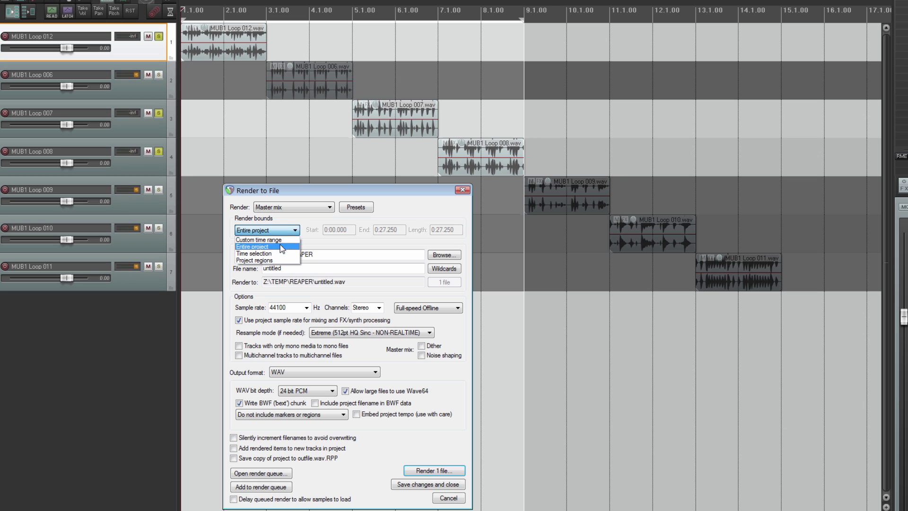
pyautogui.click(280, 251)
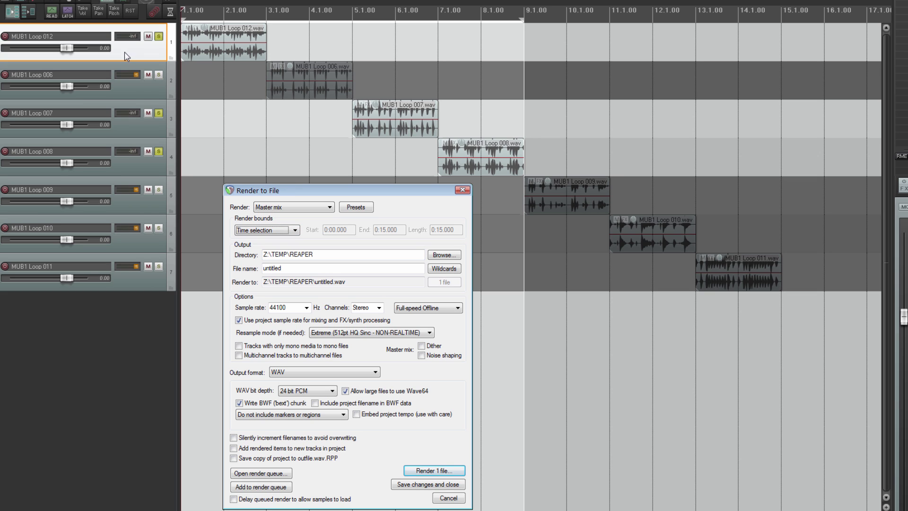
pyautogui.click(279, 490)
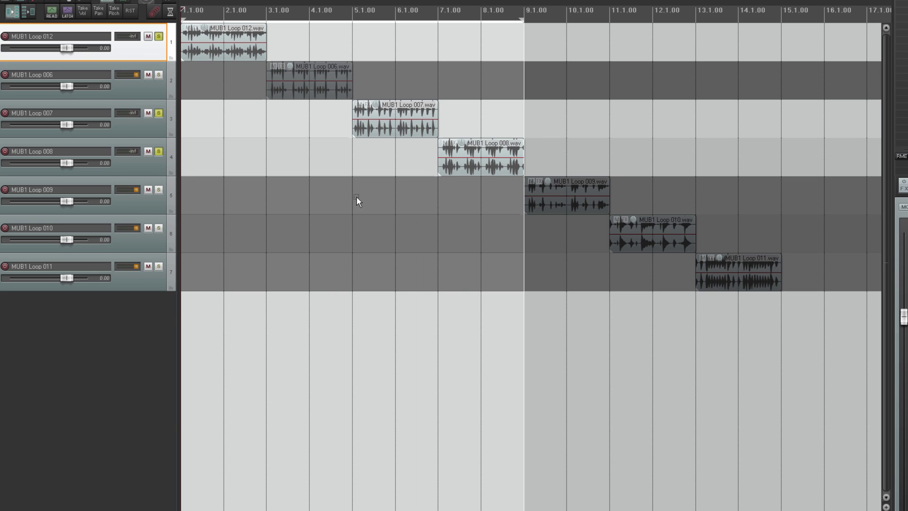
# Clear the solos, solo tracks MUB1 Loop 008, 009 and 010, and set the time selection from bar 7 to bar 13
pyautogui.click(159, 36)
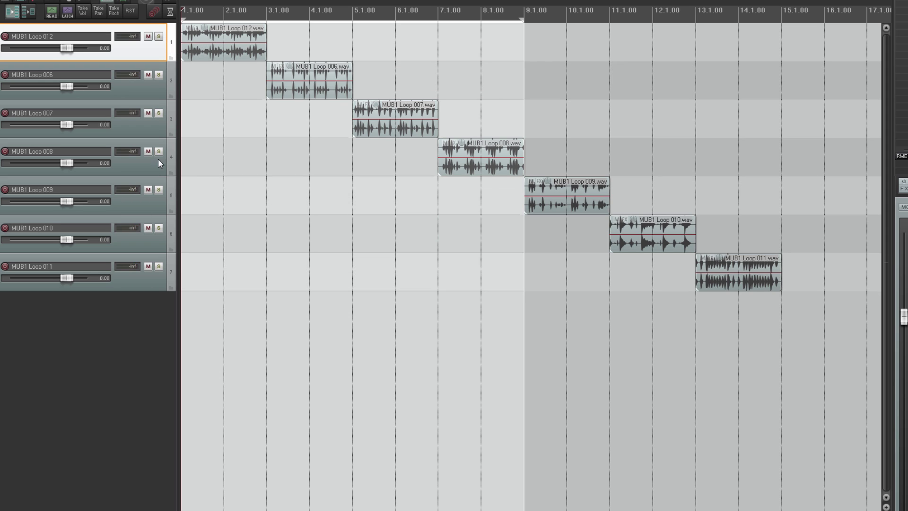
pyautogui.moveTo(159, 153); pyautogui.dragTo(164, 222)
pyautogui.click(148, 170)
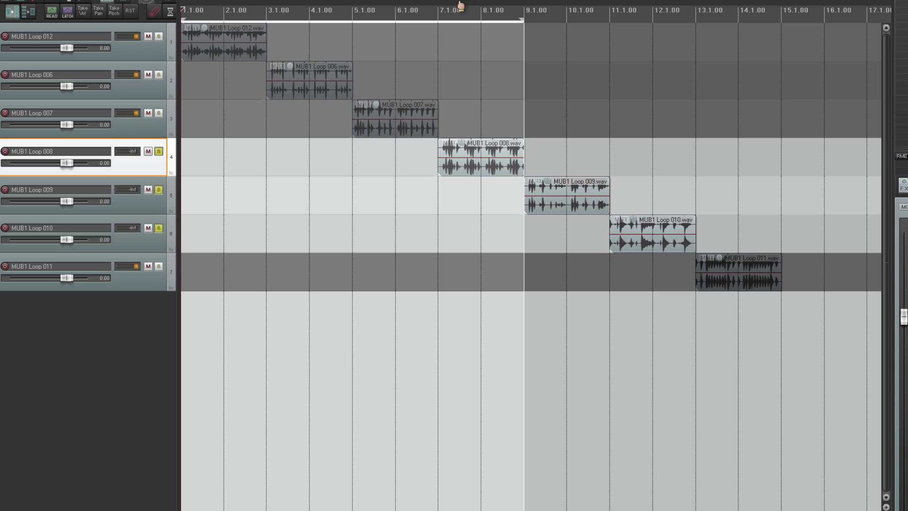
pyautogui.moveTo(438, 19); pyautogui.dragTo(696, 26)
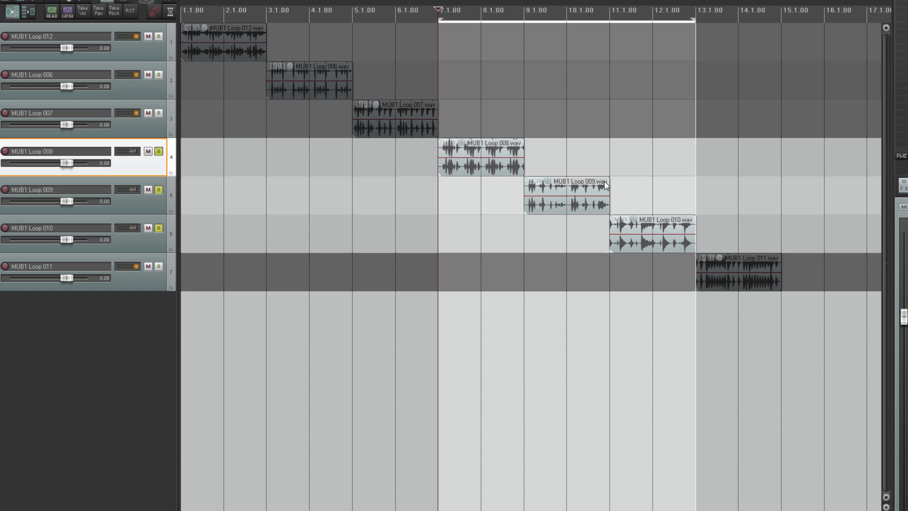
# Name the render of the soloed tracks' time selection untitled 2 and add it to the render queue
pyautogui.hotkey('ctrl', 'alt', 'r')
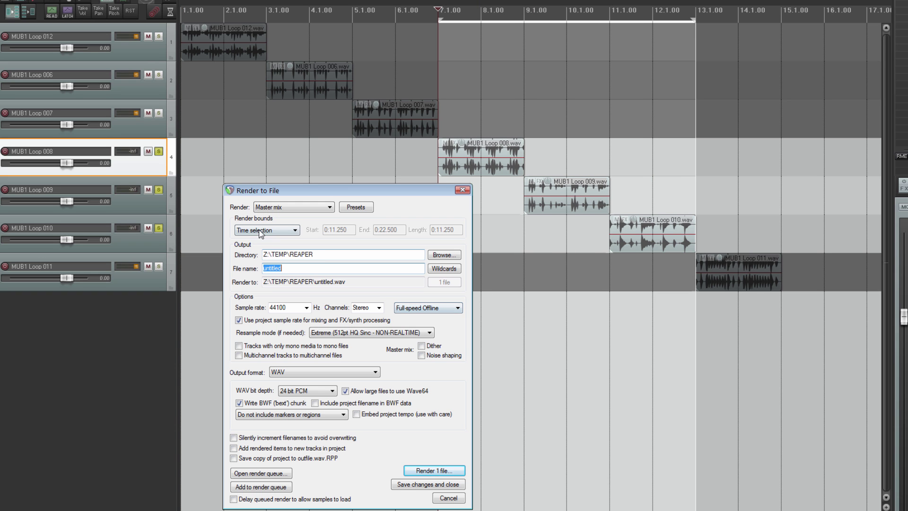
pyautogui.click(328, 270)
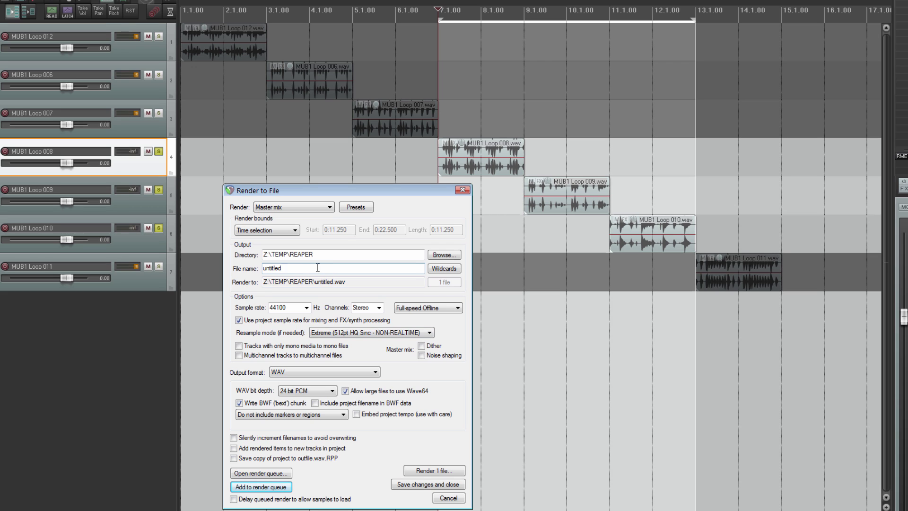
pyautogui.write('1')
pyautogui.click(278, 487)
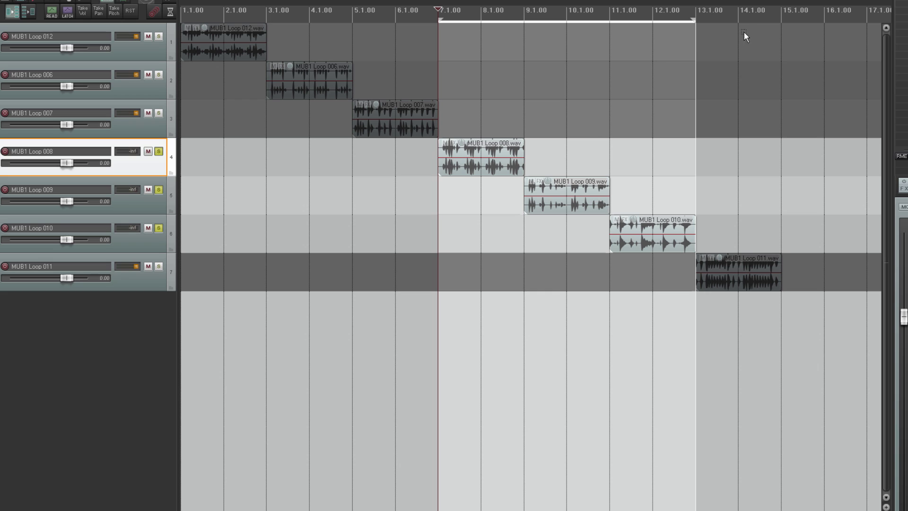
# Unsolo all tracks and add a render of the same time selection to the queue as untitled 3
pyautogui.click(158, 151)
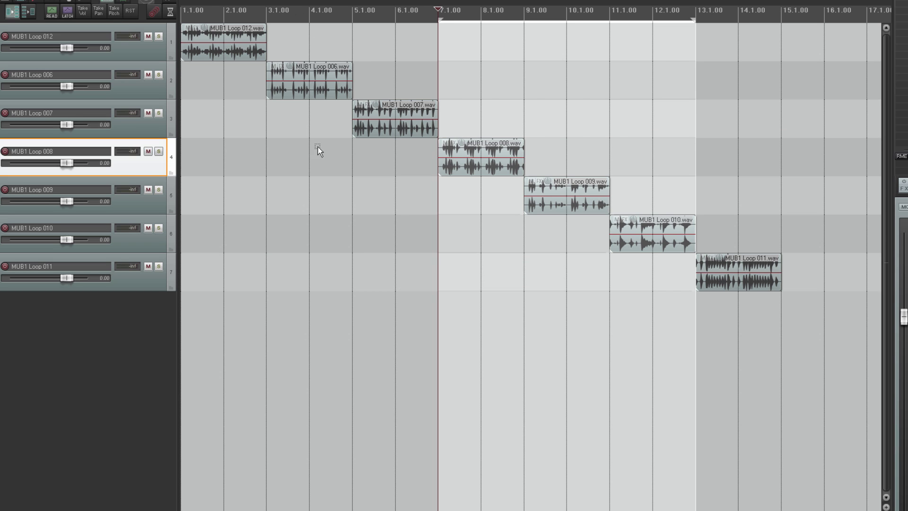
pyautogui.hotkey('ctrl', 'alt', 'r')
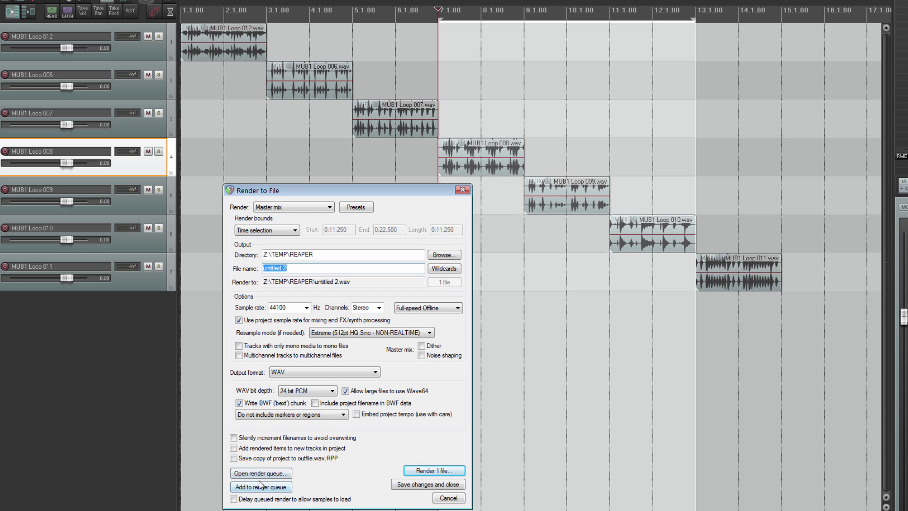
pyautogui.press('End')
pyautogui.click(266, 487)
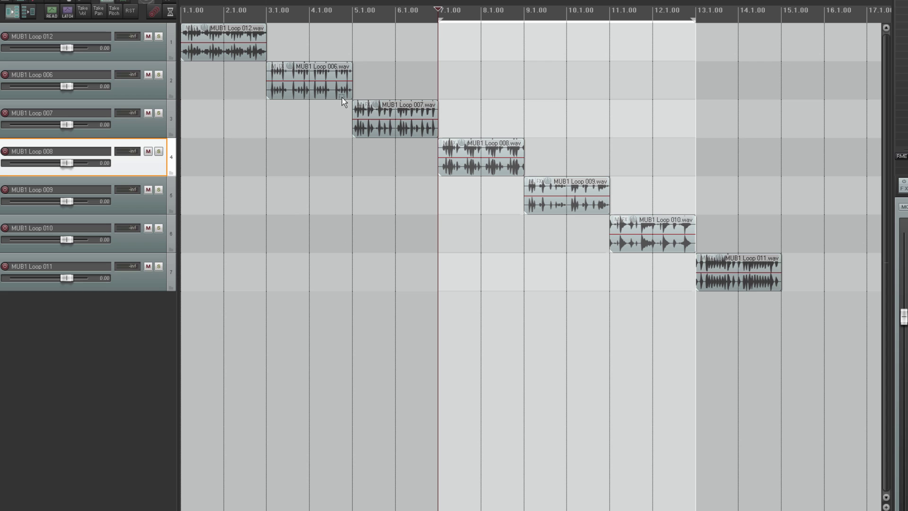
# Set the time selection from bar 1 to bar 5 and add its render to the queue as untitled 5
pyautogui.moveTo(350, 16); pyautogui.dragTo(182, 17)
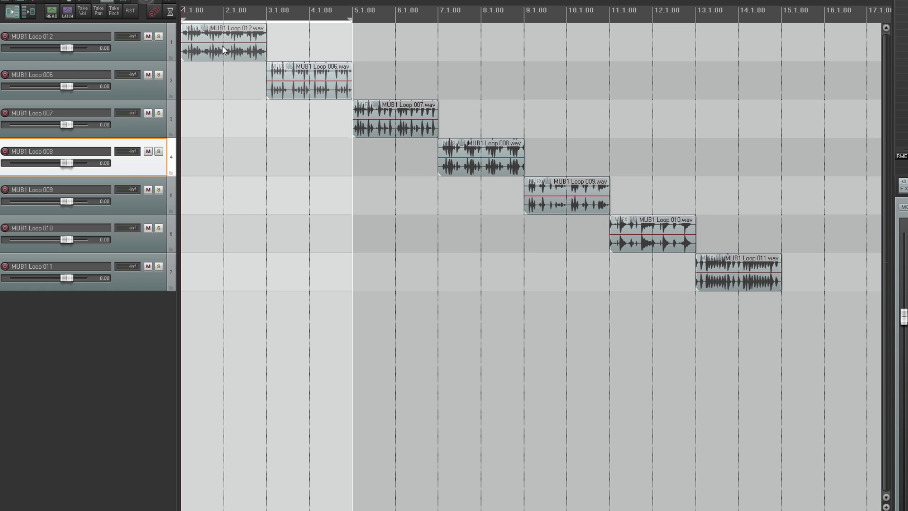
pyautogui.hotkey('ctrl', 'alt', 'r')
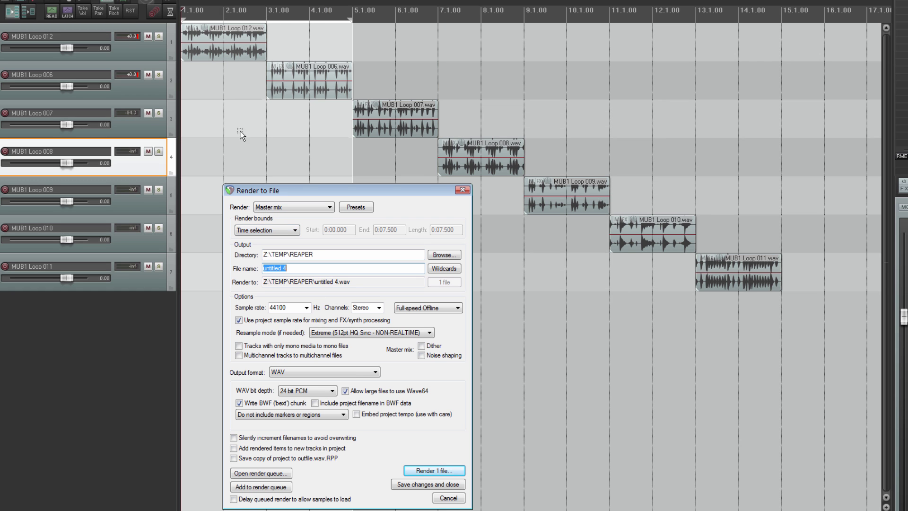
pyautogui.click(285, 489)
pyautogui.click(365, 331)
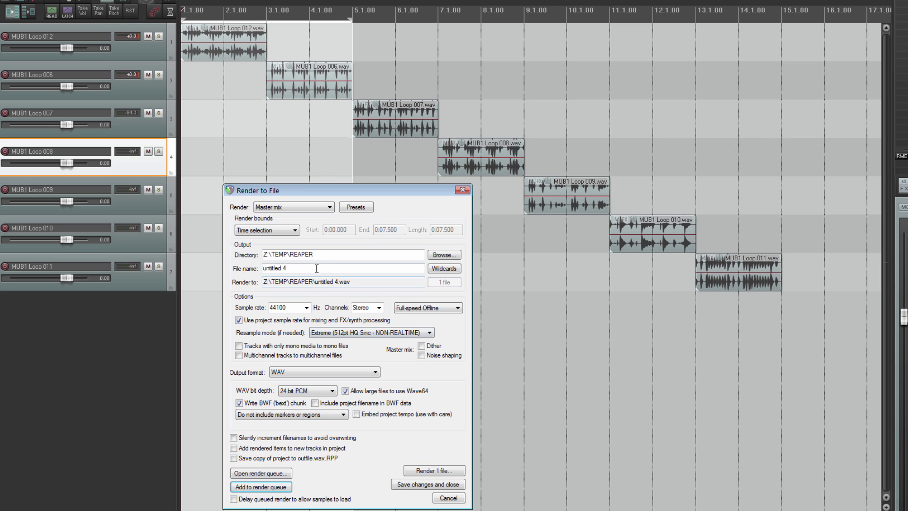
pyautogui.click(320, 274)
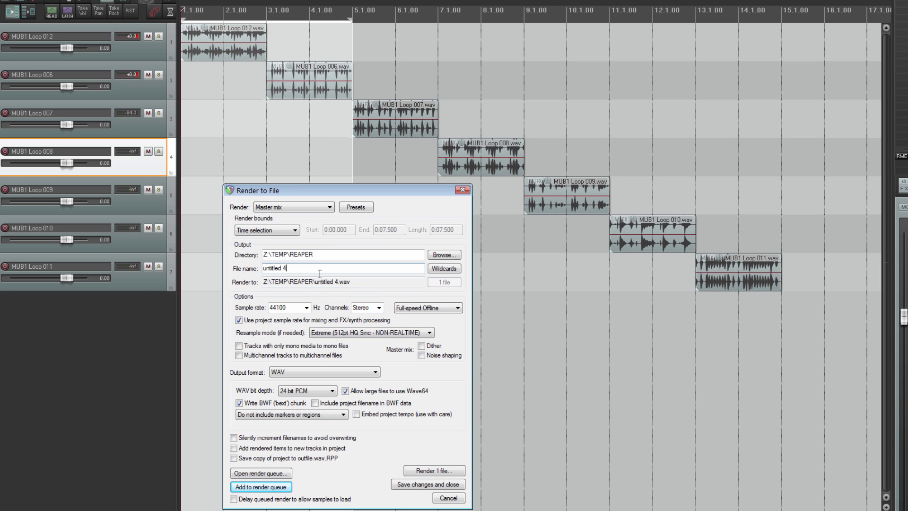
pyautogui.click(260, 487)
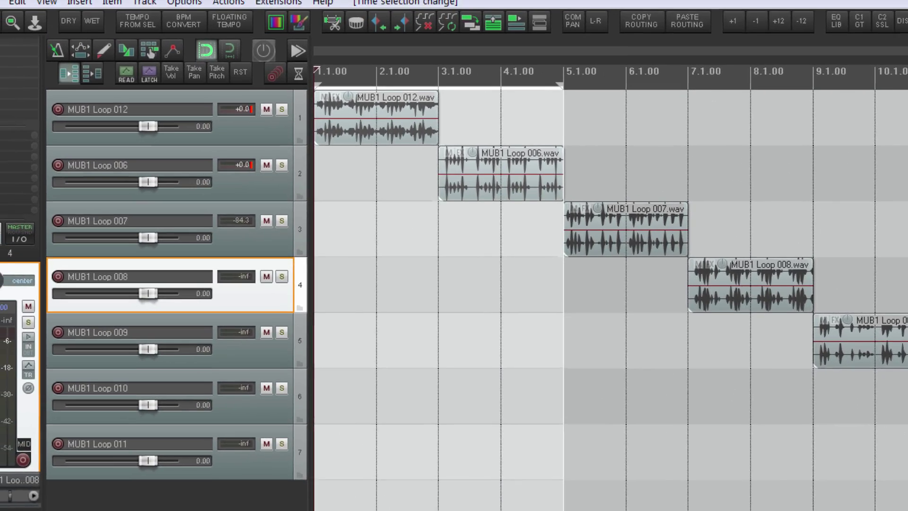
# Open the render queue and examine the bounds, format and target of the queued renders
pyautogui.click(0, 0)
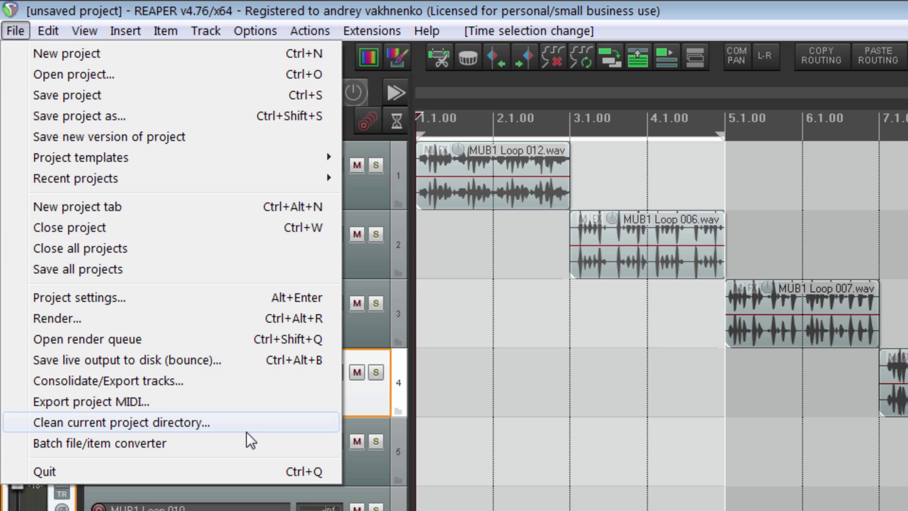
pyautogui.click(211, 335)
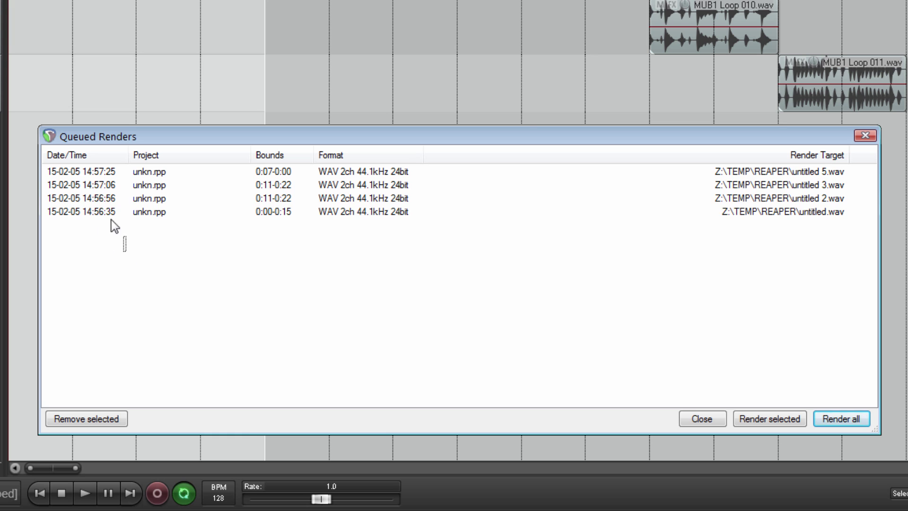
pyautogui.moveTo(111, 220); pyautogui.dragTo(124, 285)
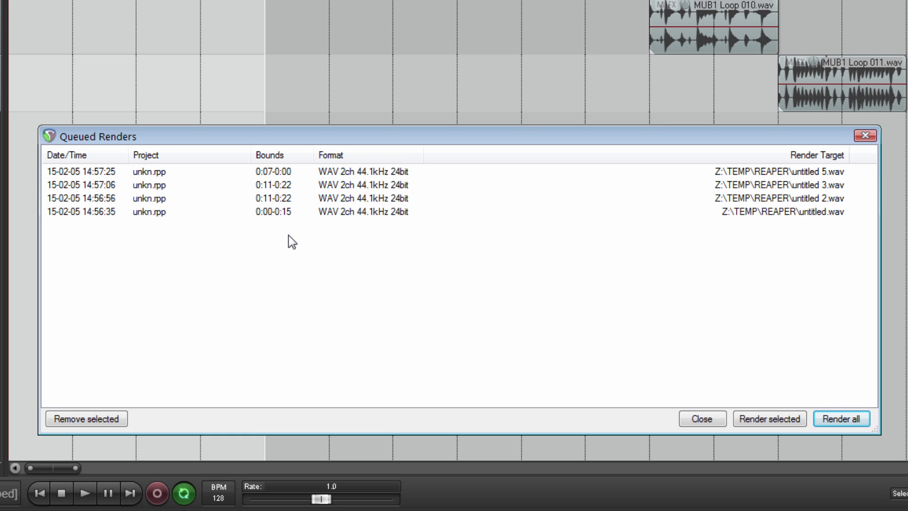